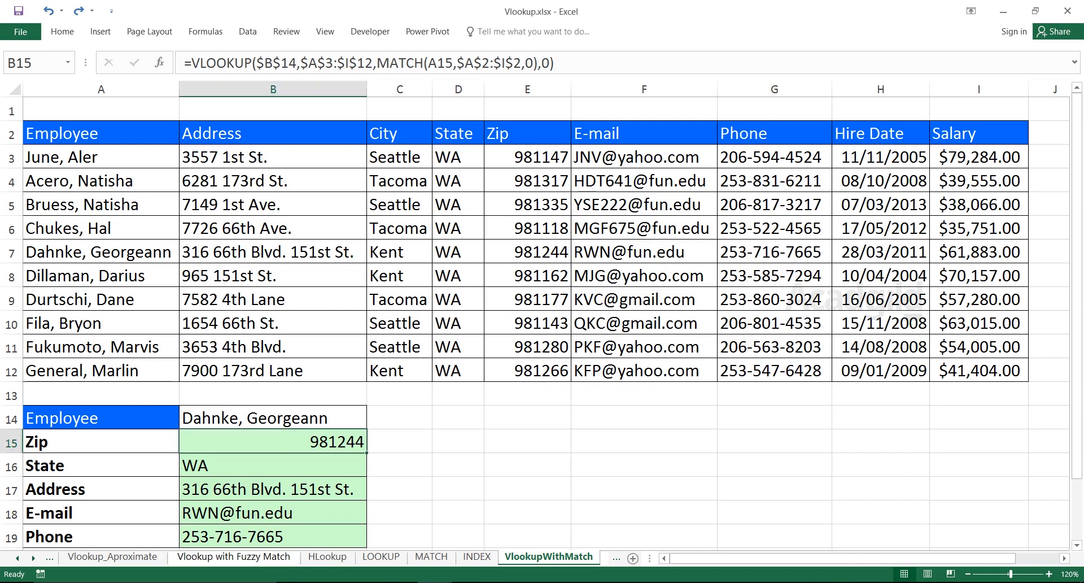
Examine the employee table in A2:I12, going through its headers and the data beneath each column.
click(101, 205)
click(101, 157)
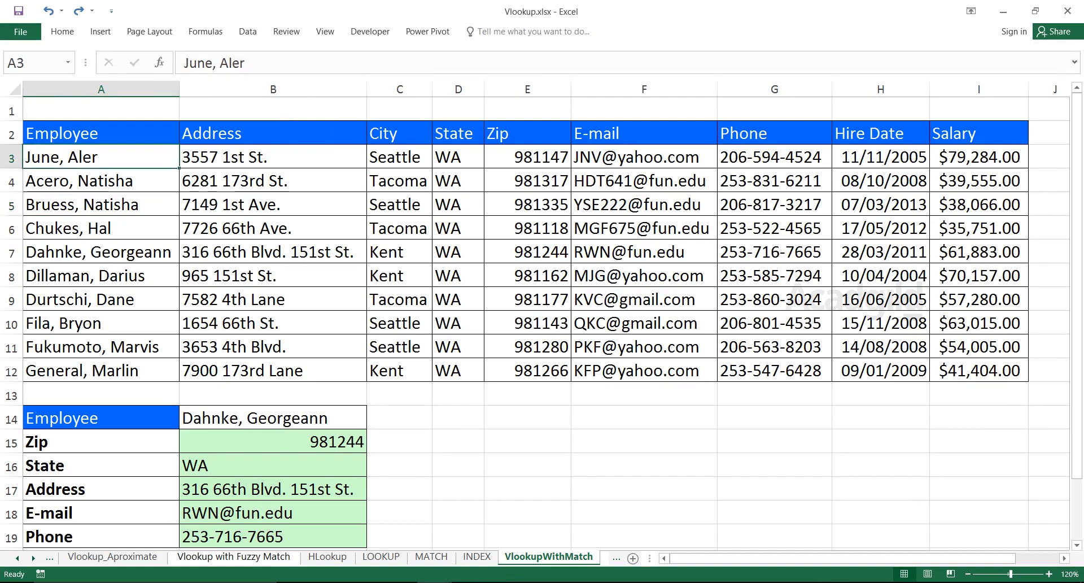
click(101, 133)
drag(101, 134, 979, 370)
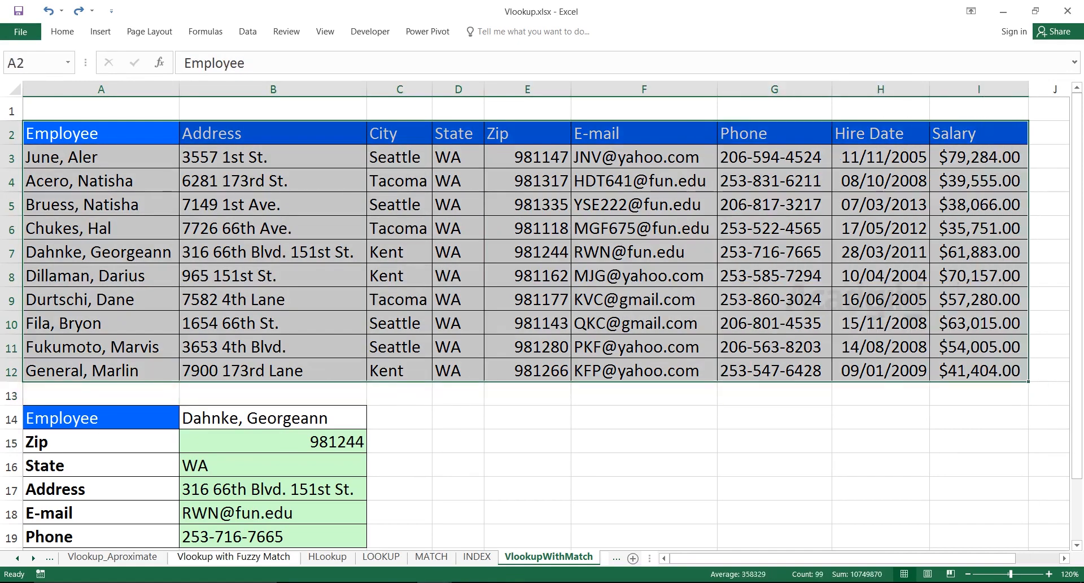
click(101, 133)
drag(169, 135, 169, 346)
drag(273, 134, 273, 299)
click(399, 133)
drag(458, 133, 458, 323)
drag(527, 133, 527, 299)
drag(643, 133, 978, 299)
click(528, 300)
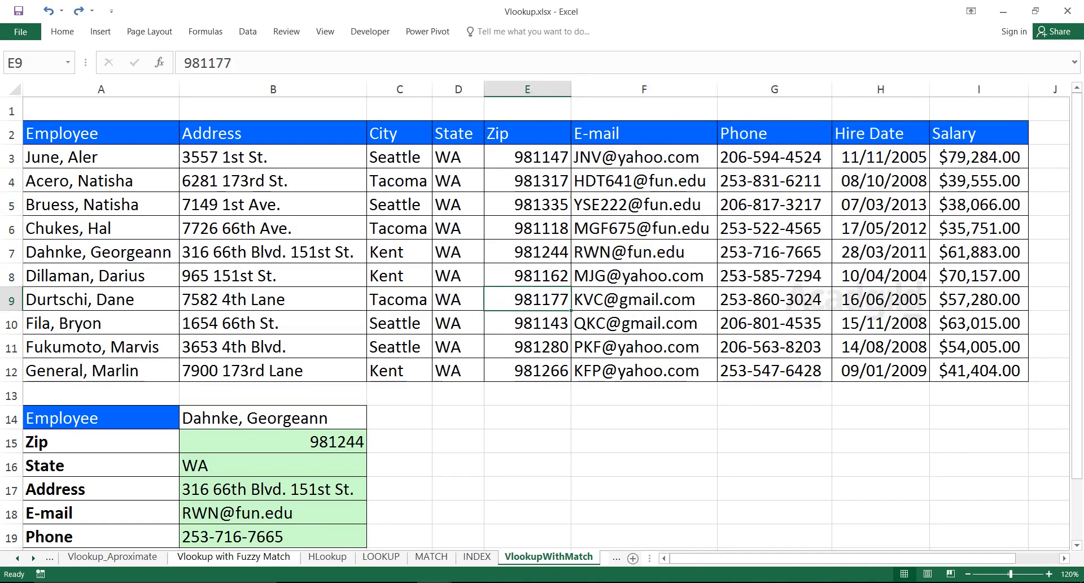
Set the lookup employee in B14 to the person listed in row 5 and review the details returned in B15:B19.
click(273, 418)
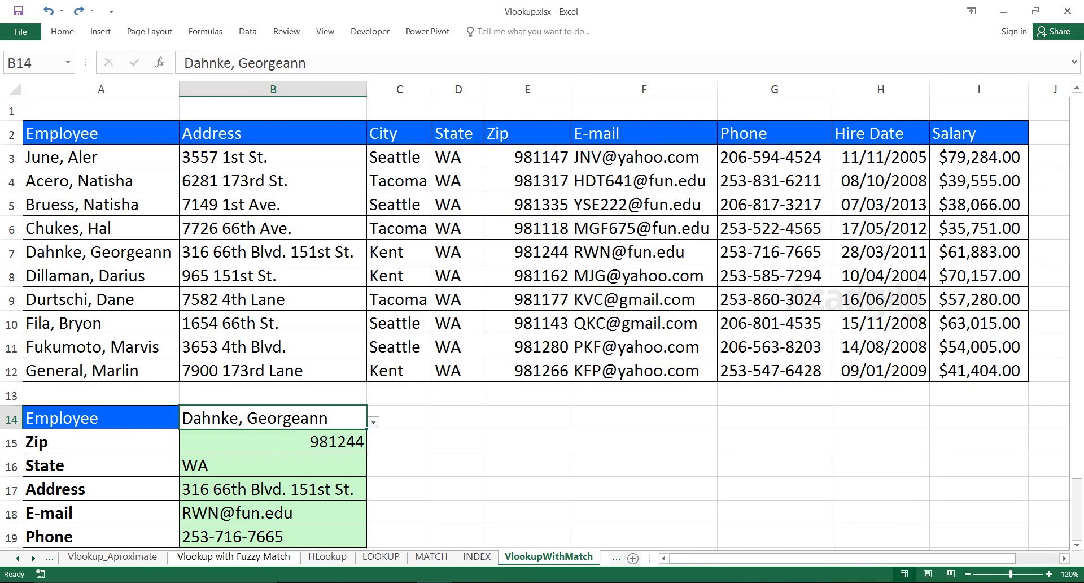
key(alt+Down)
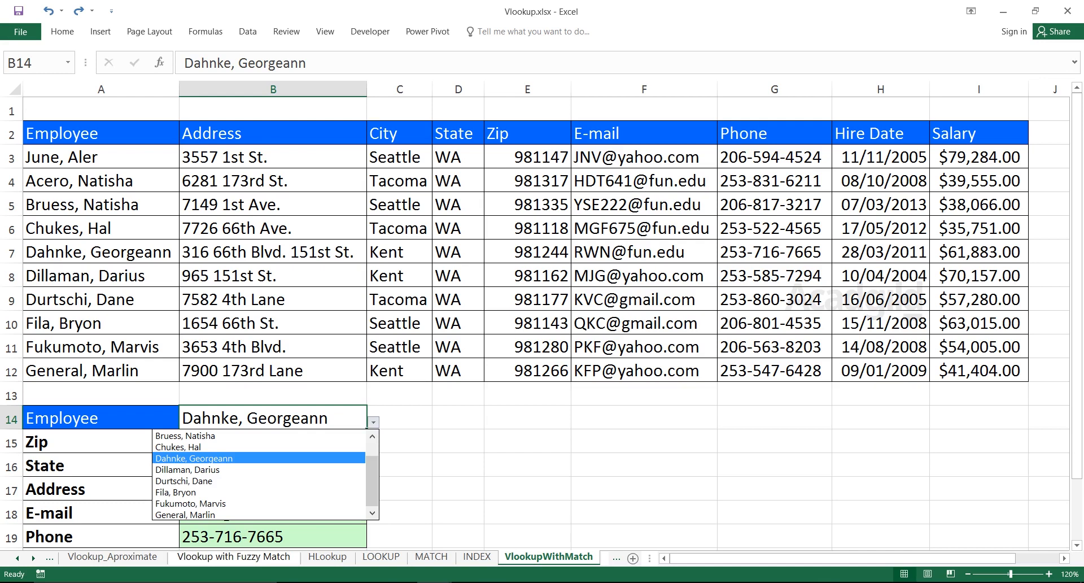
key(Return)
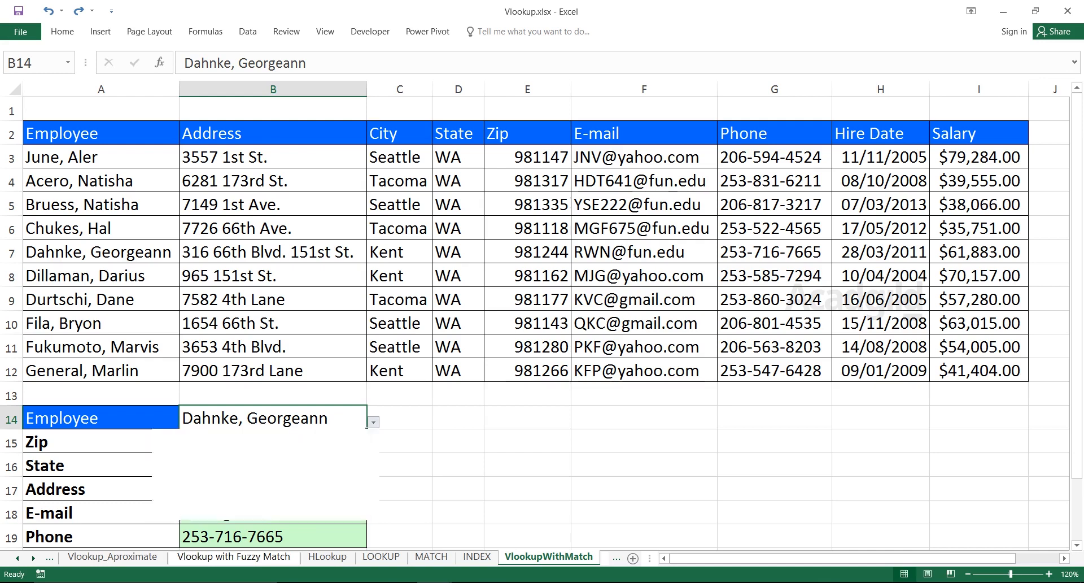
key(alt+Down)
key(Down)
key(Down)
key(Up)
key(Up)
key(Up)
key(Up)
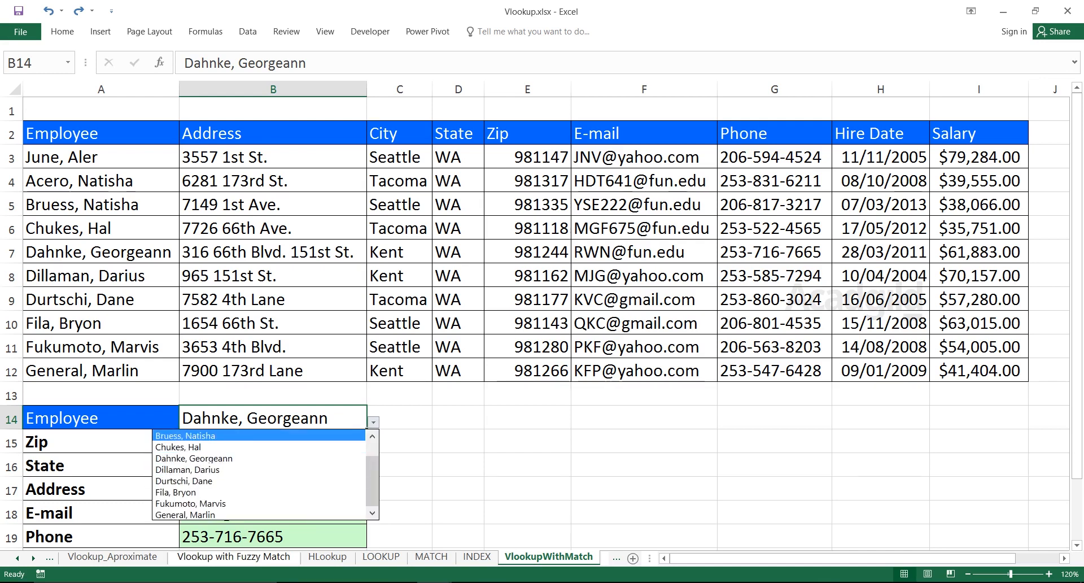
key(Return)
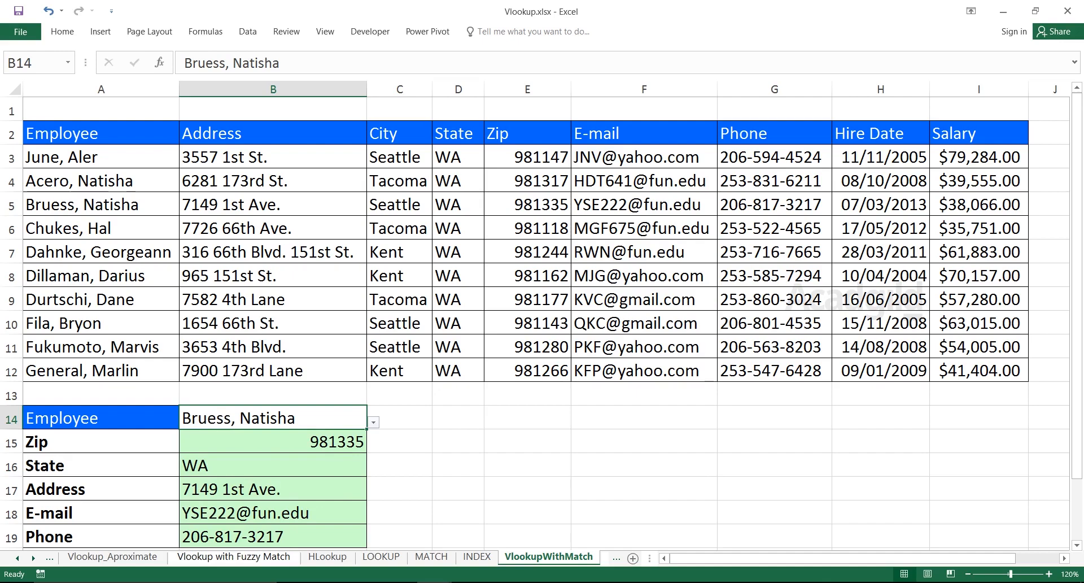
drag(271, 442, 271, 536)
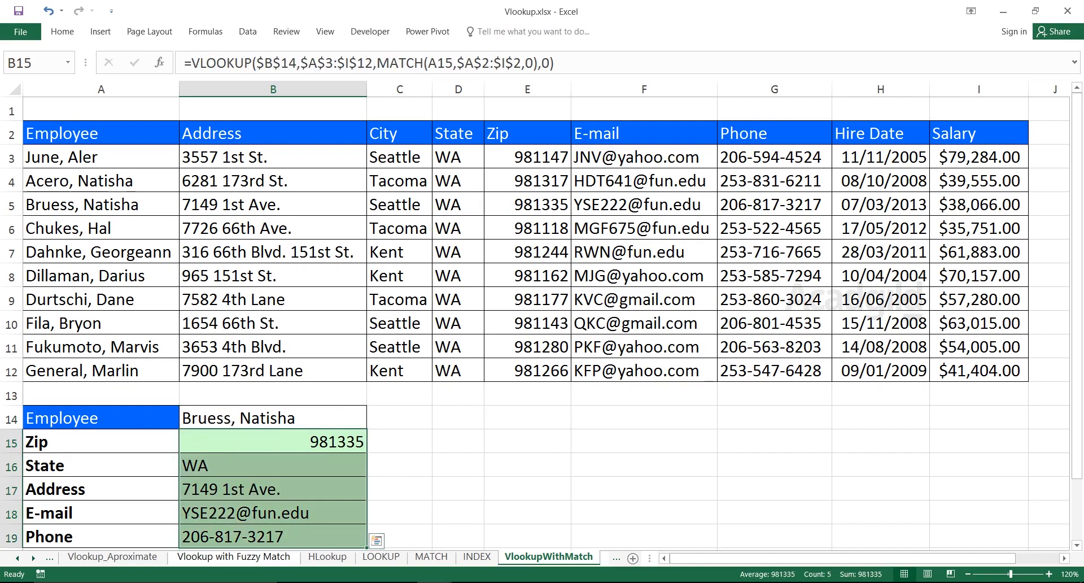
key(Return)
key(Return)
key(Return)
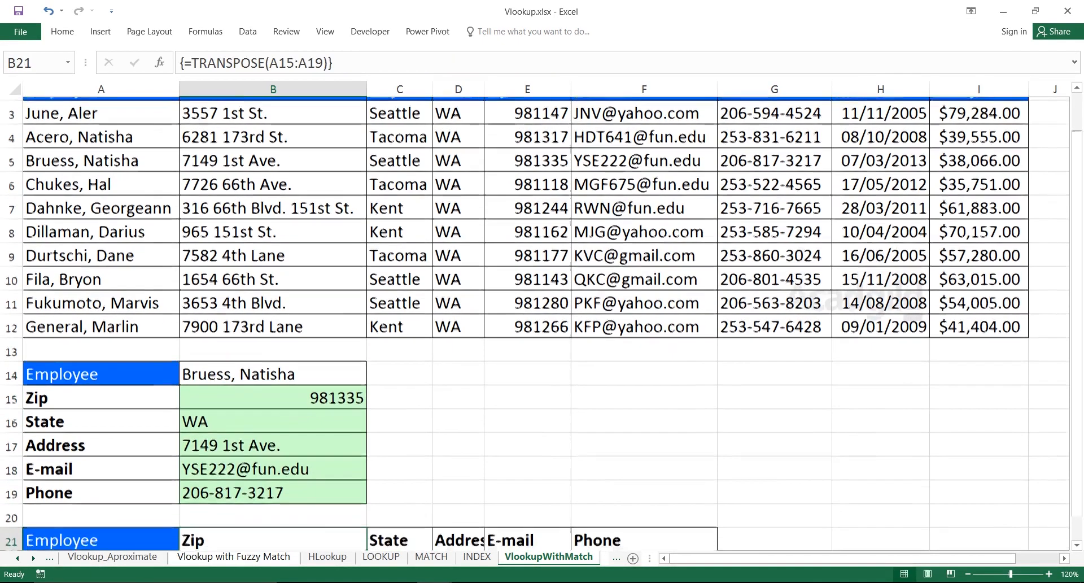
Set the lookup employee in B14 to the person listed in row 10.
key(Up)
key(Up)
key(Up)
key(Up)
key(Up)
key(Up)
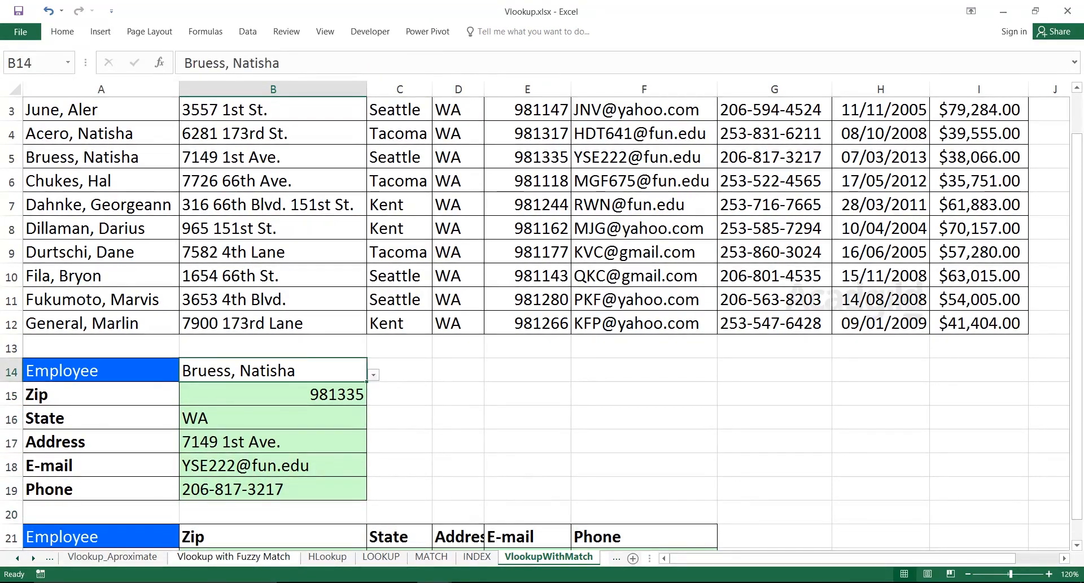
key(alt+Down)
key(Down)
key(Down)
key(Down)
key(Down)
key(Down)
key(Down)
key(Up)
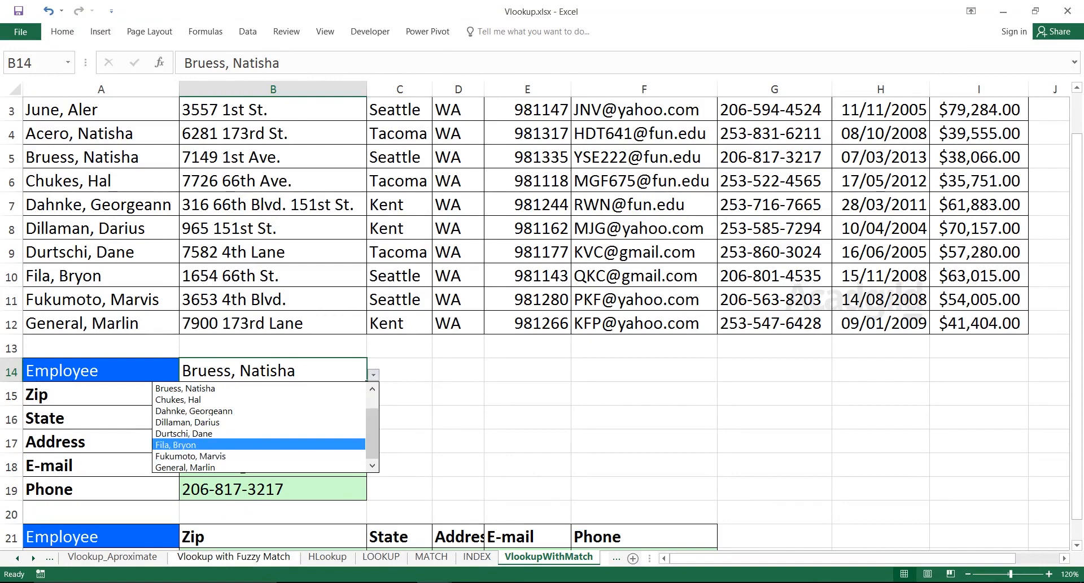
key(Return)
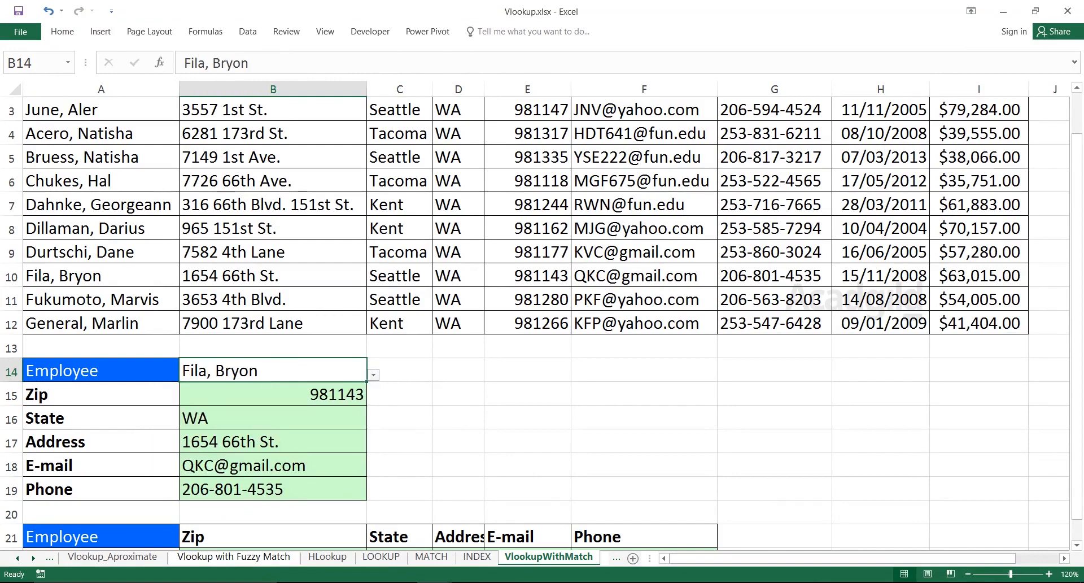
Examine each label and its returned value in the vertical lookup table, from Zip in row 15 to Phone in row 19.
key(Down)
key(Left)
key(shift+Right)
key(Down)
key(shift+Right)
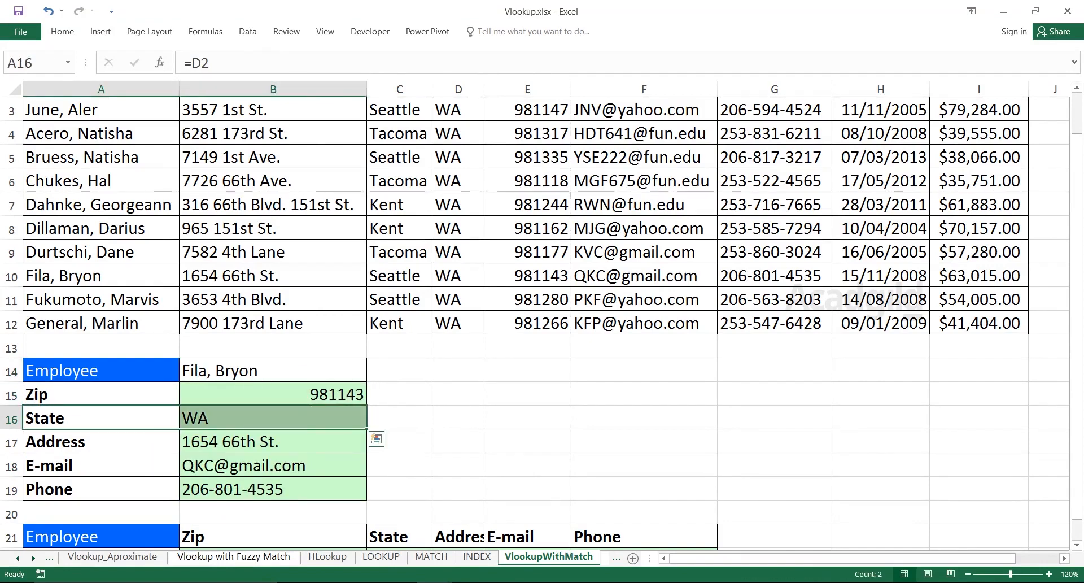
key(Down)
key(shift+Right)
key(Down)
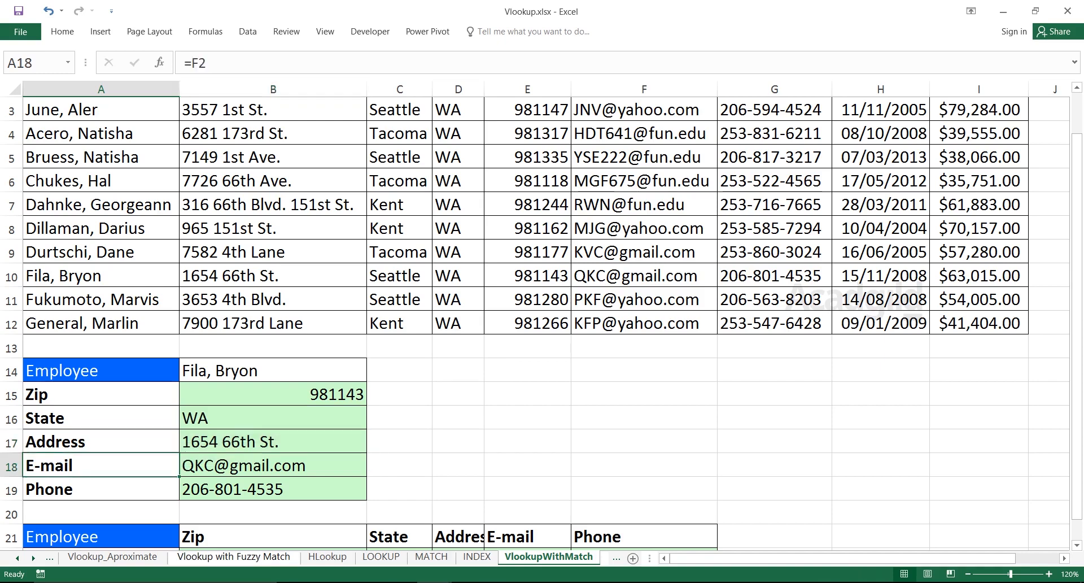
key(Down)
key(shift+Right)
key(Right)
Set the horizontal lookup table's employee in A22 to the person listed in row 6 and review the details in B21:F22.
key(ctrl+Up)
key(Down)
key(Down)
key(Down)
key(Down)
key(Down)
key(Down)
key(Down)
key(Down)
key(Down)
key(Down)
key(Down)
key(Down)
key(Up)
key(Up)
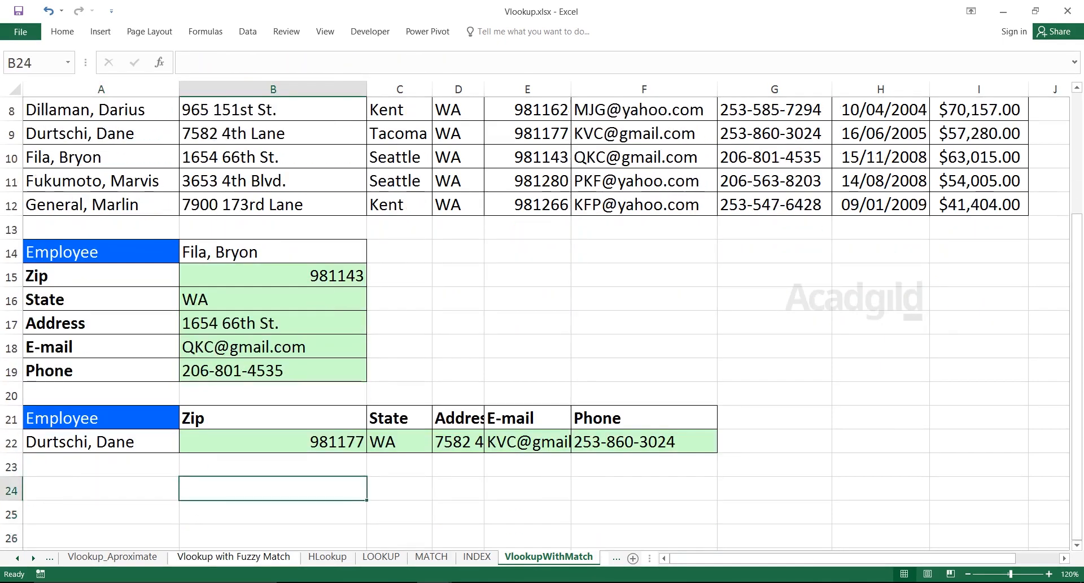
key(Up)
key(Up)
key(Left)
key(alt+Down)
key(Up)
key(Up)
key(Up)
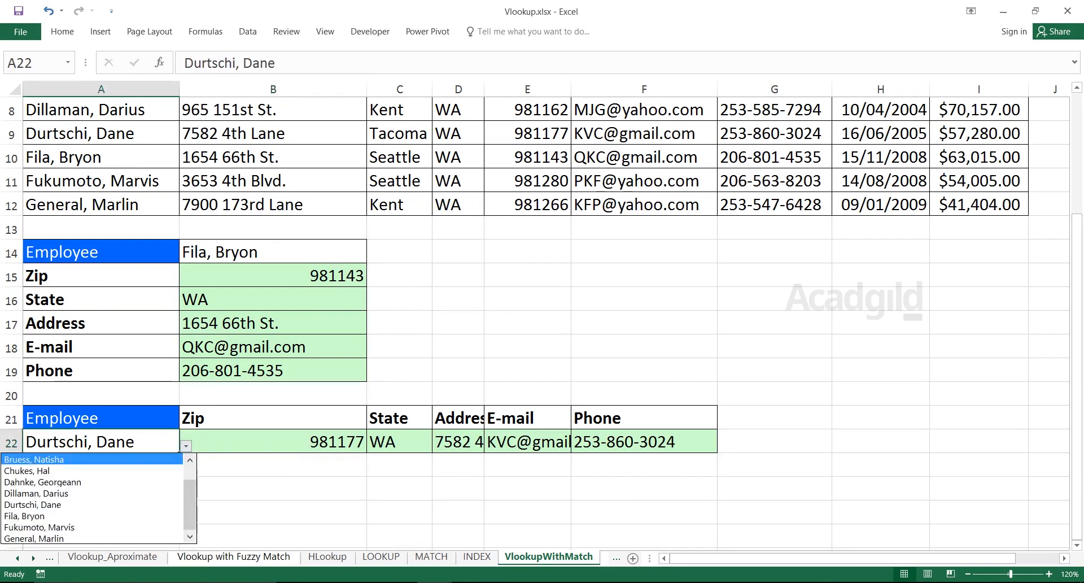
key(Return)
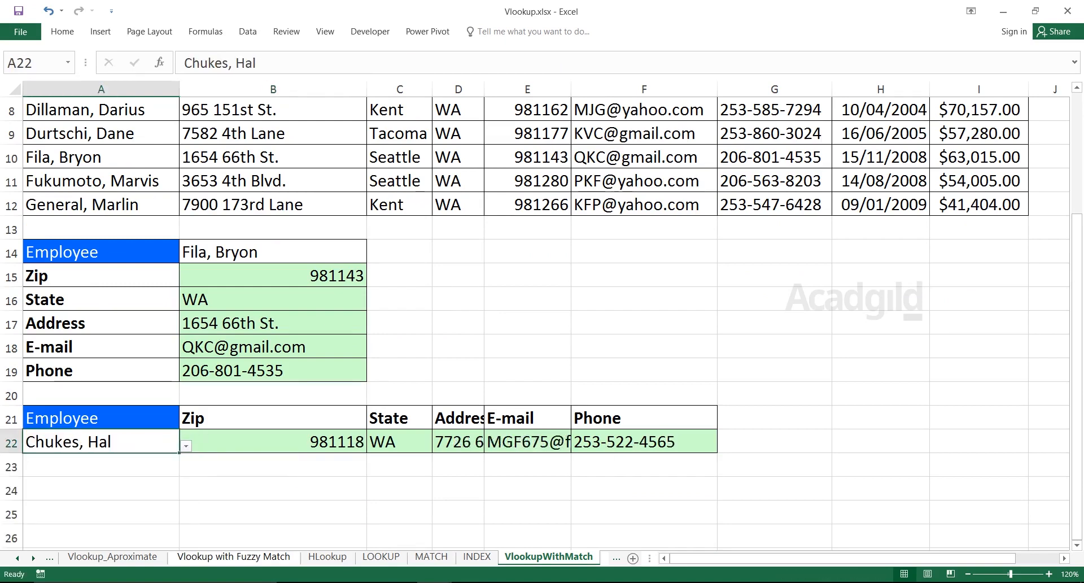
drag(274, 442, 643, 421)
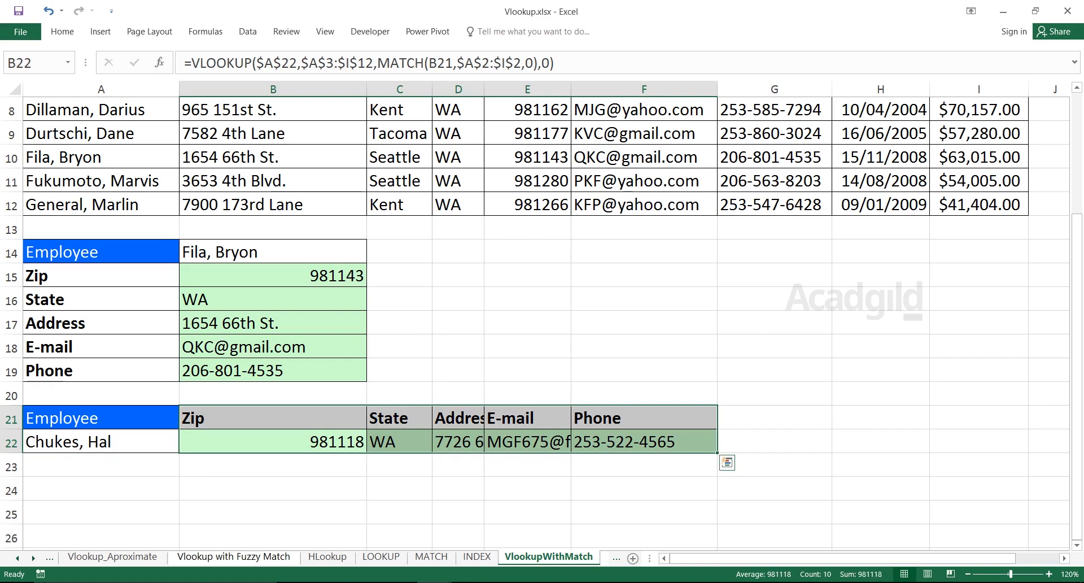
click(273, 442)
Set the employee in A22 to the person listed in row 11 and inspect the returned details and the formula in B22.
click(102, 442)
key(alt+Down)
key(Down)
key(Down)
key(Down)
key(Down)
key(Down)
key(Return)
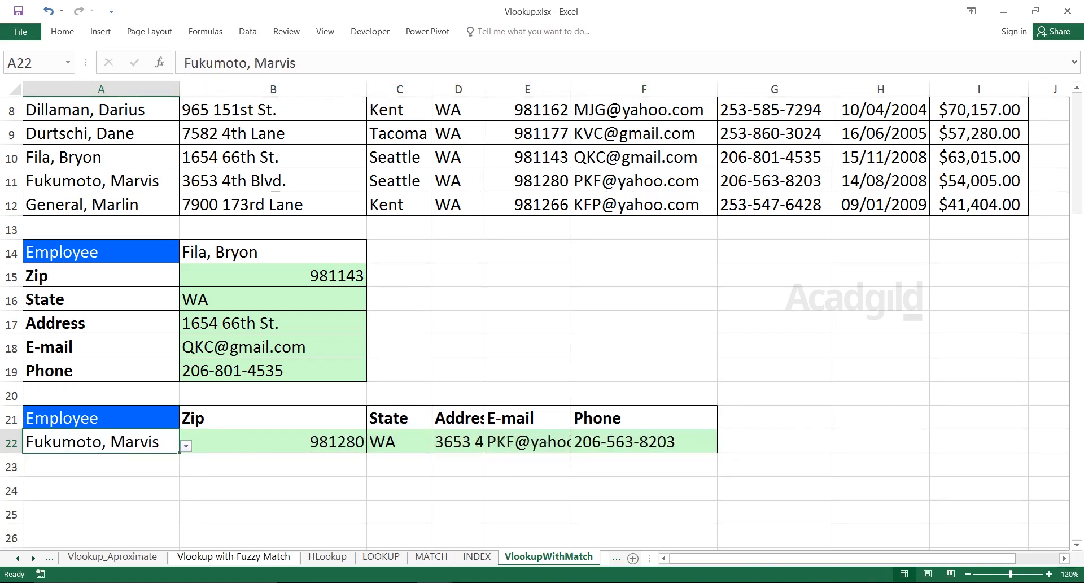
drag(273, 418, 645, 442)
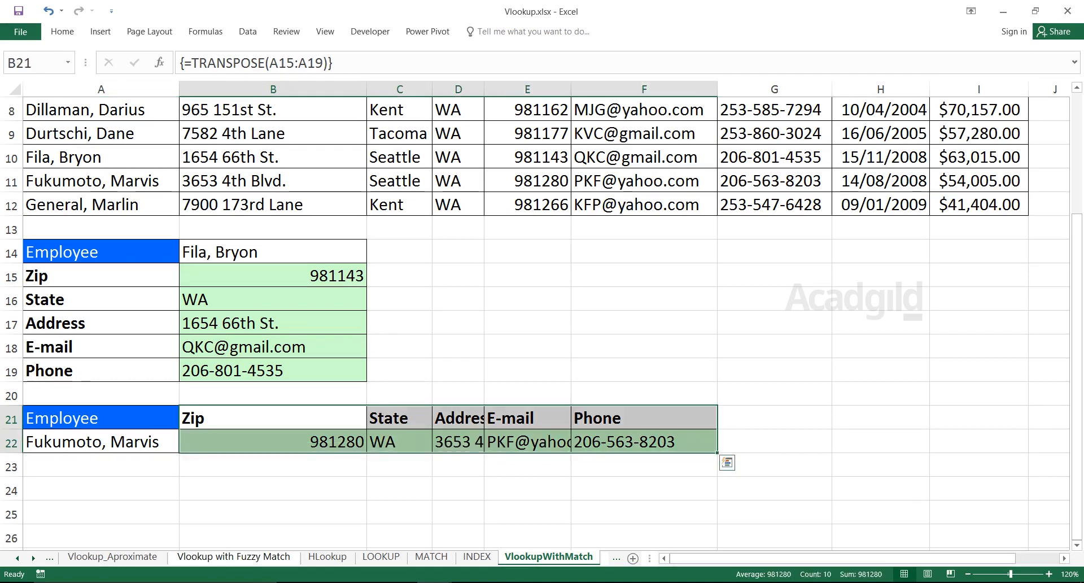
click(274, 465)
click(273, 441)
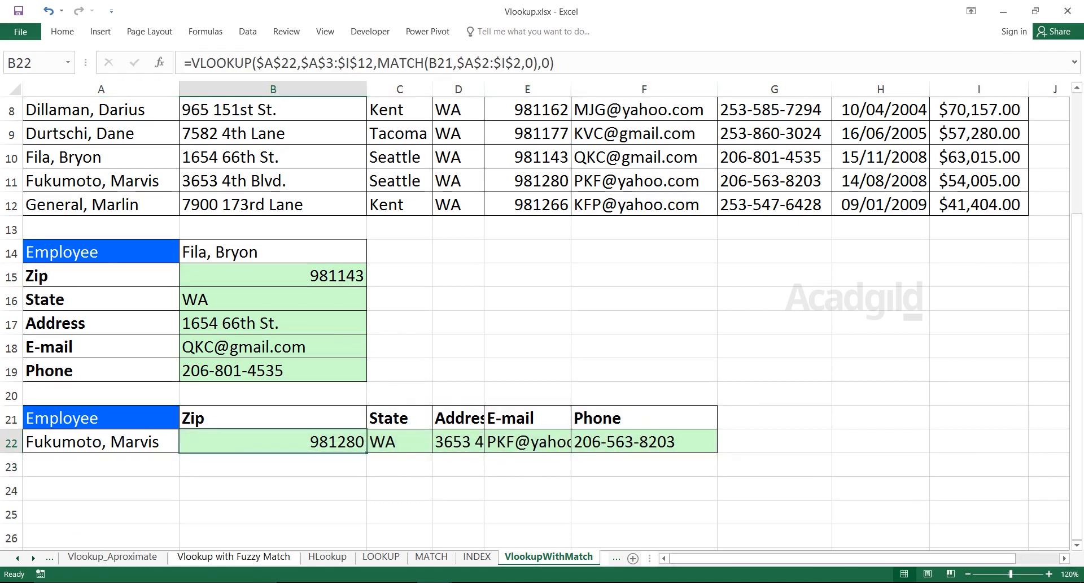
Clear the VLOOKUP formulas from B15:B19 in the vertical lookup table and B22:F22 in the horizontal one.
click(273, 251)
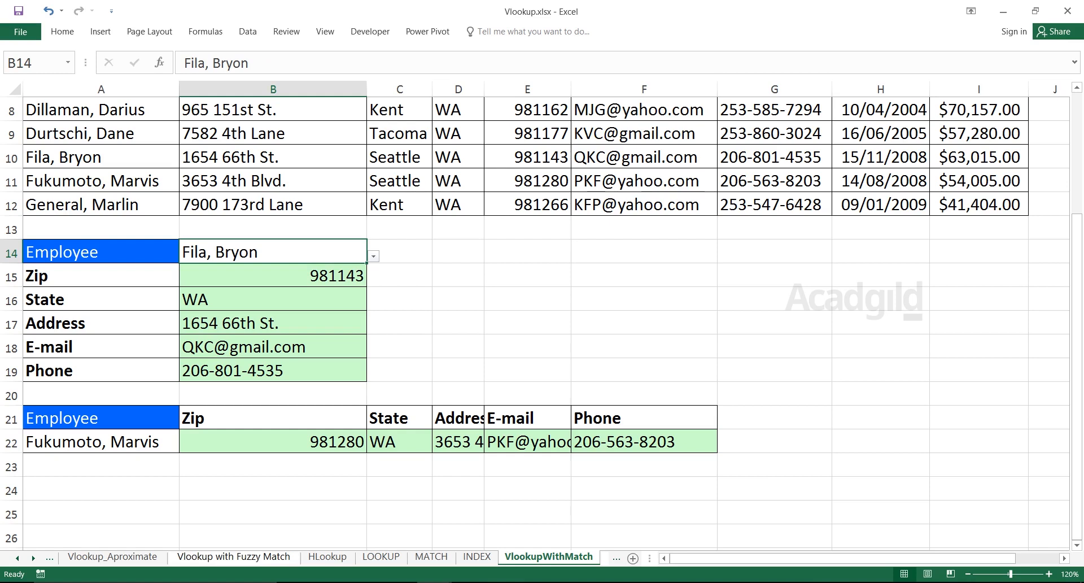
click(272, 276)
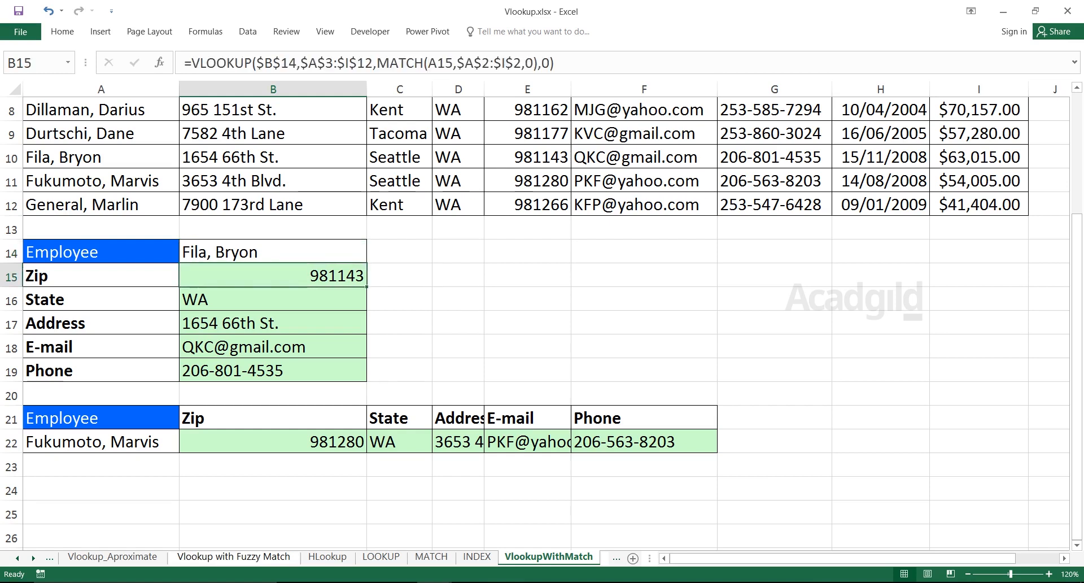
key(shift+Down)
key(shift+Down)
key(shift+Down)
key(shift+Down)
key(Delete)
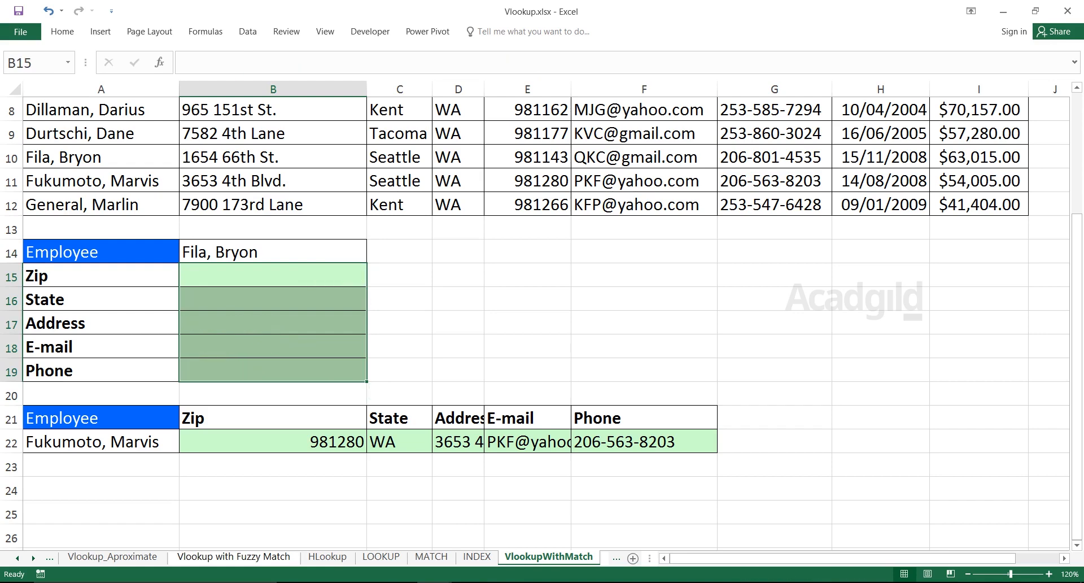
drag(273, 441, 644, 442)
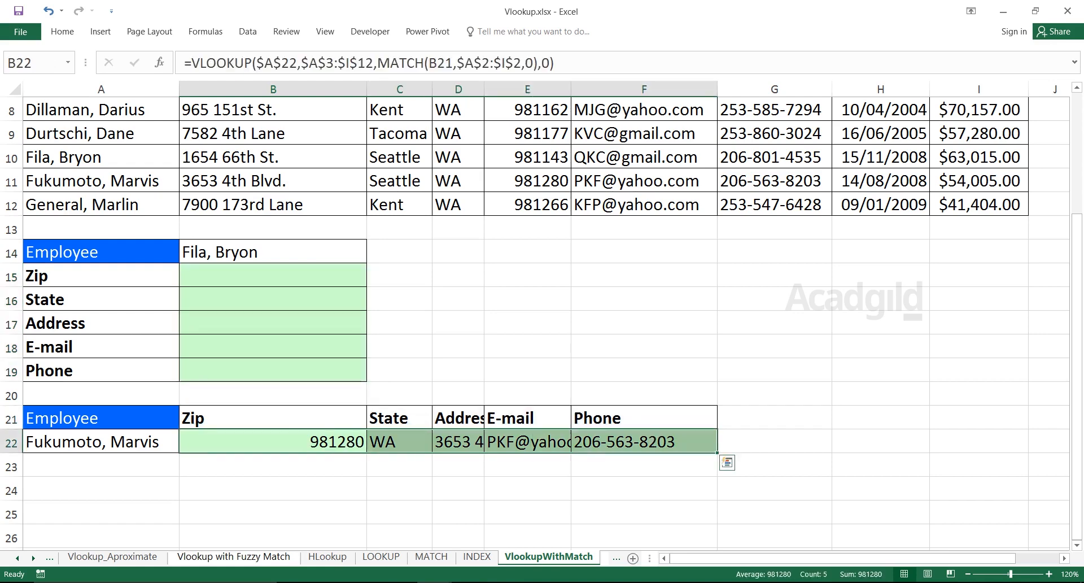
key(BackSpace)
Select the employee data without its headers, extending from A3 to I12.
click(458, 276)
click(458, 252)
key(Up)
key(Up)
key(Up)
key(Up)
key(Up)
key(Up)
key(Up)
key(Up)
key(Up)
key(Up)
key(Up)
key(Up)
key(Up)
key(Down)
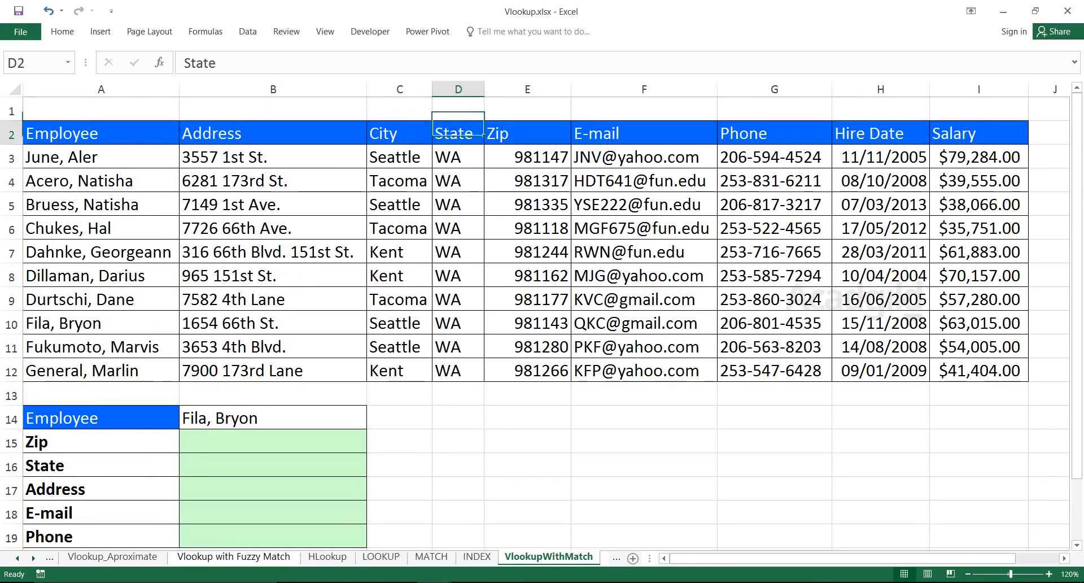
key(Down)
key(ctrl+Left)
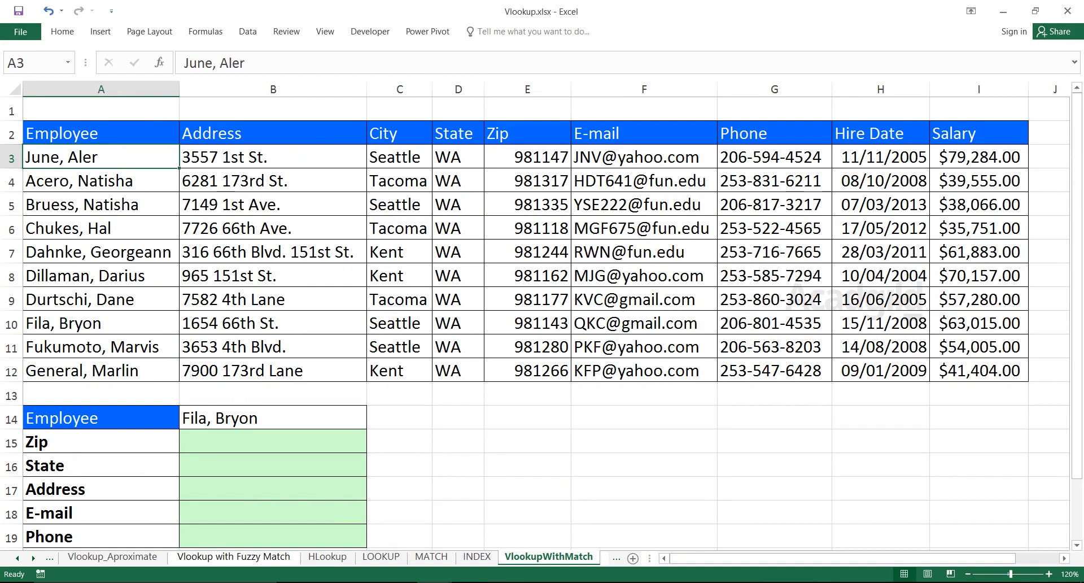
key(Down)
key(Up)
key(ctrl+shift+Right)
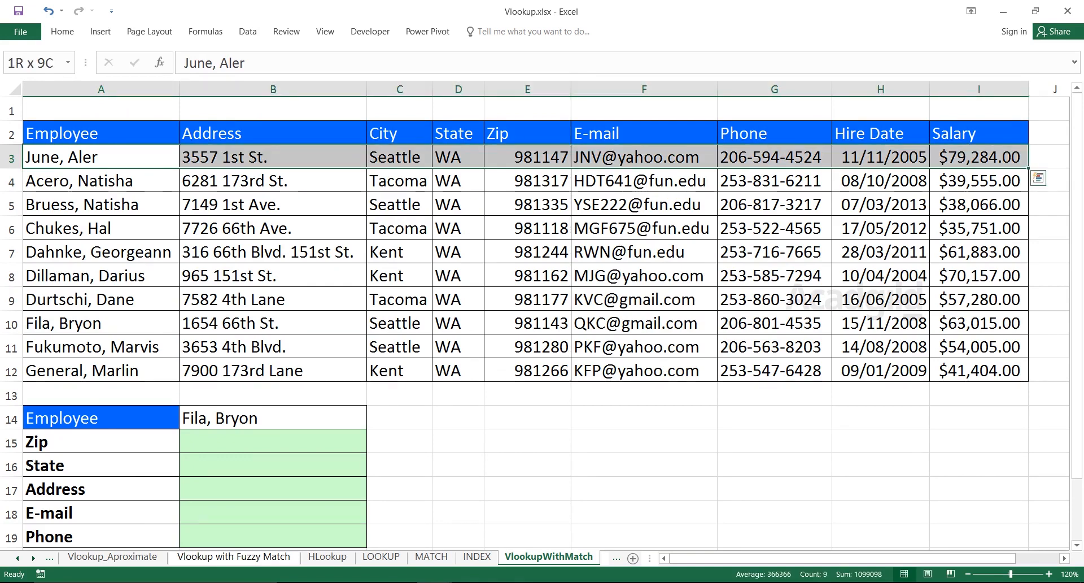
key(ctrl+shift+Down)
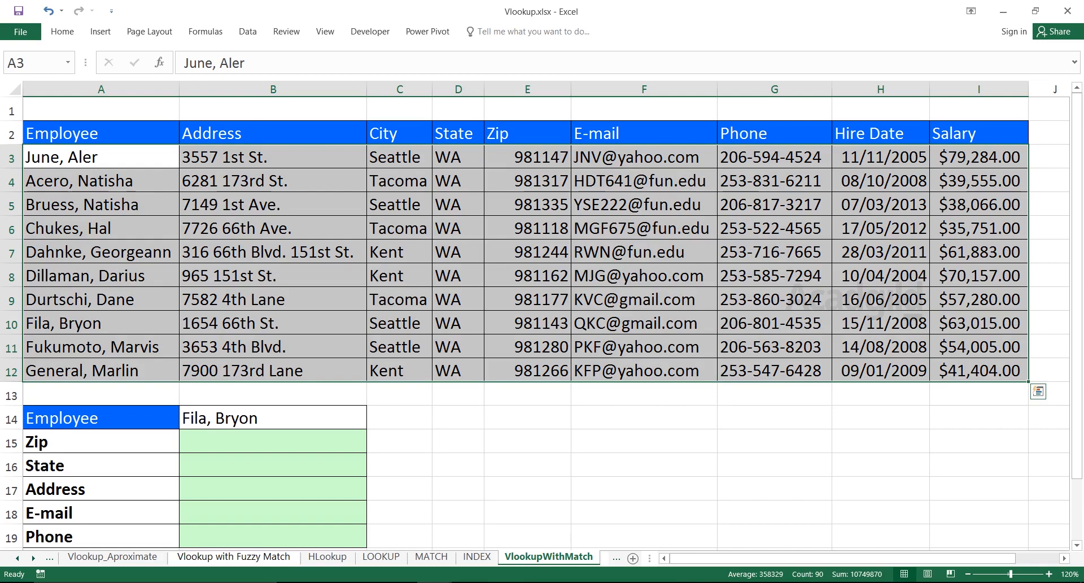
Select the employee data without headers in A3:I12 and name the range MyData.
click(101, 157)
drag(101, 157, 978, 371)
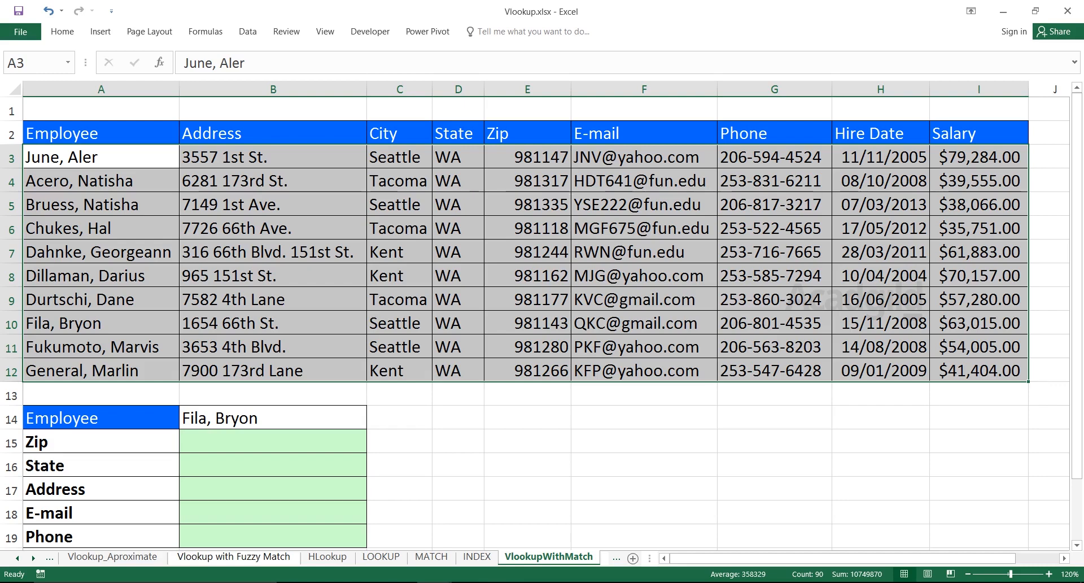
click(101, 157)
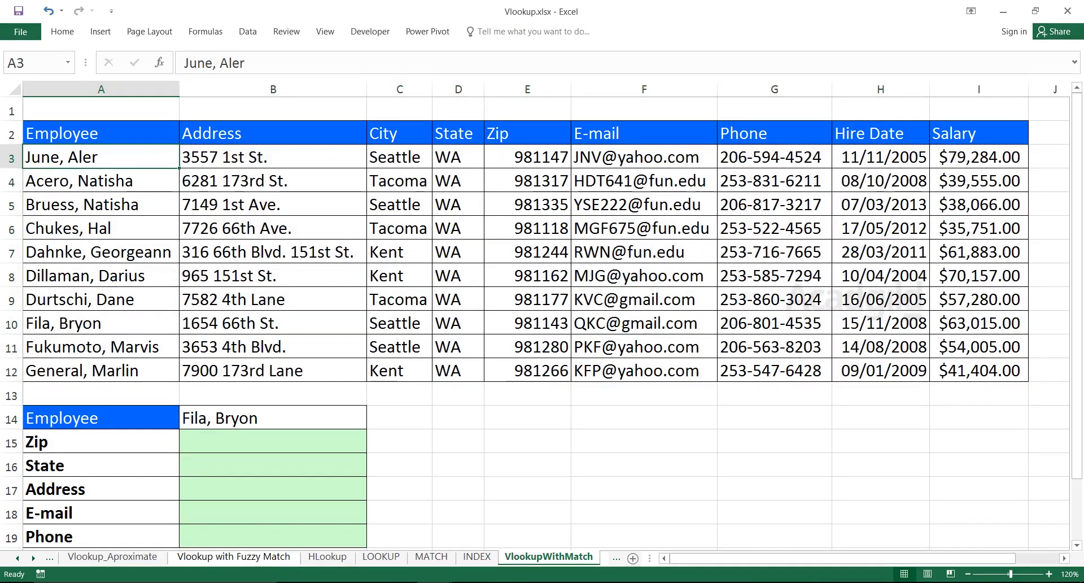
key(ctrl+shift+Right)
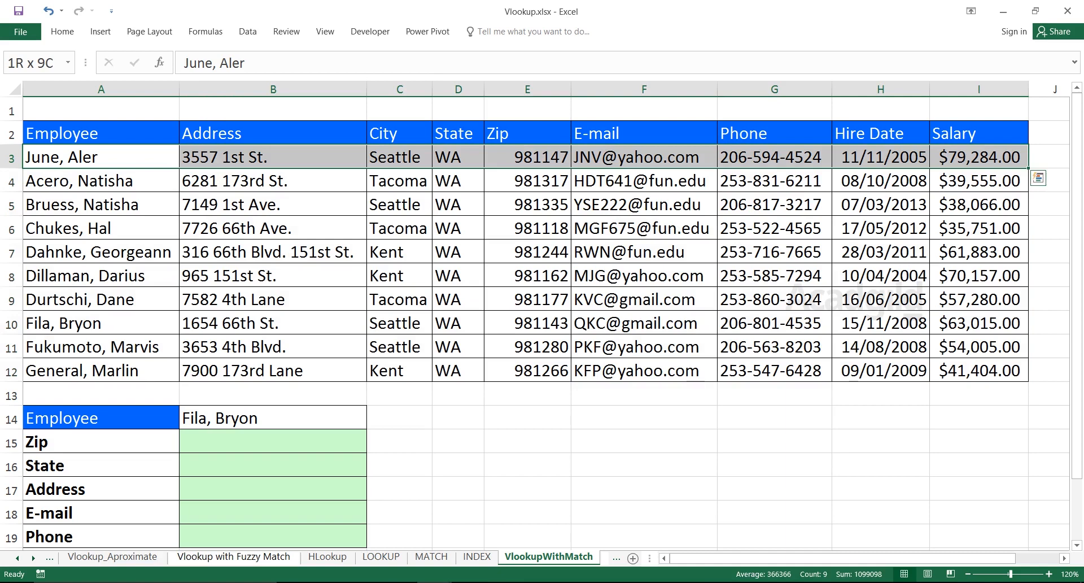
key(ctrl+shift+Down)
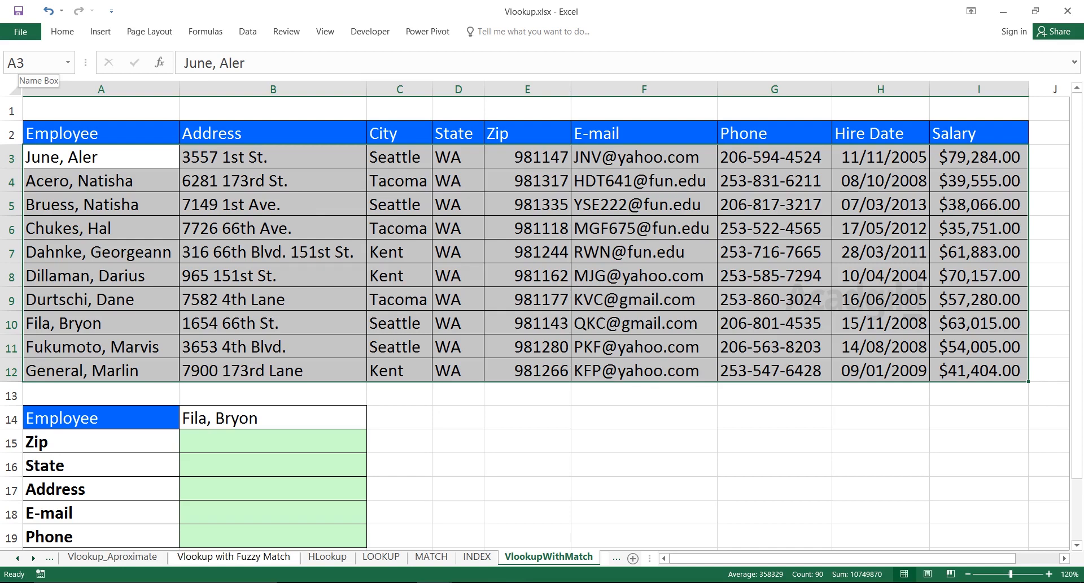
click(37, 63)
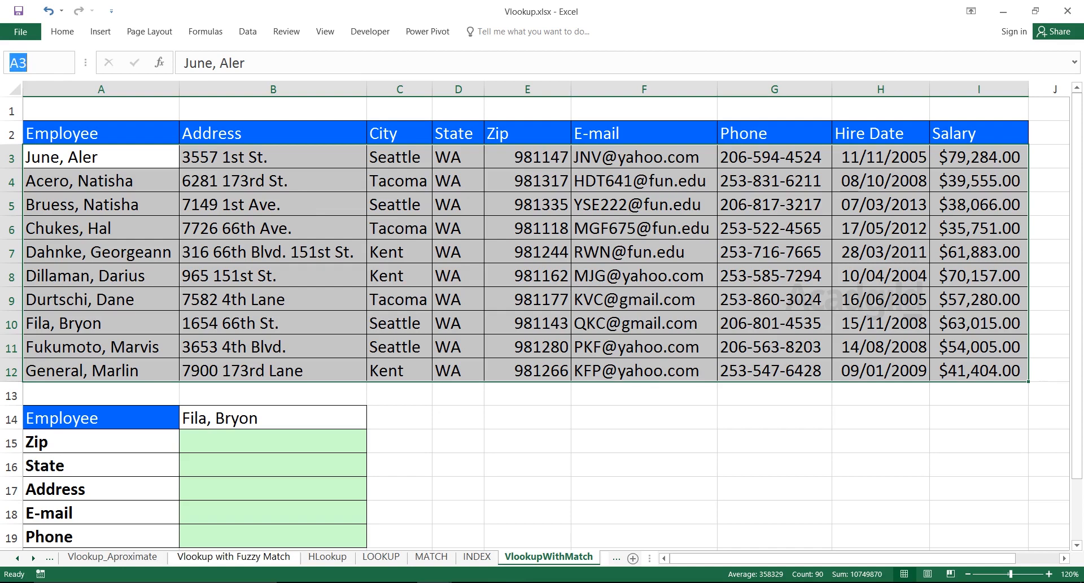
text(MyData)
key(Return)
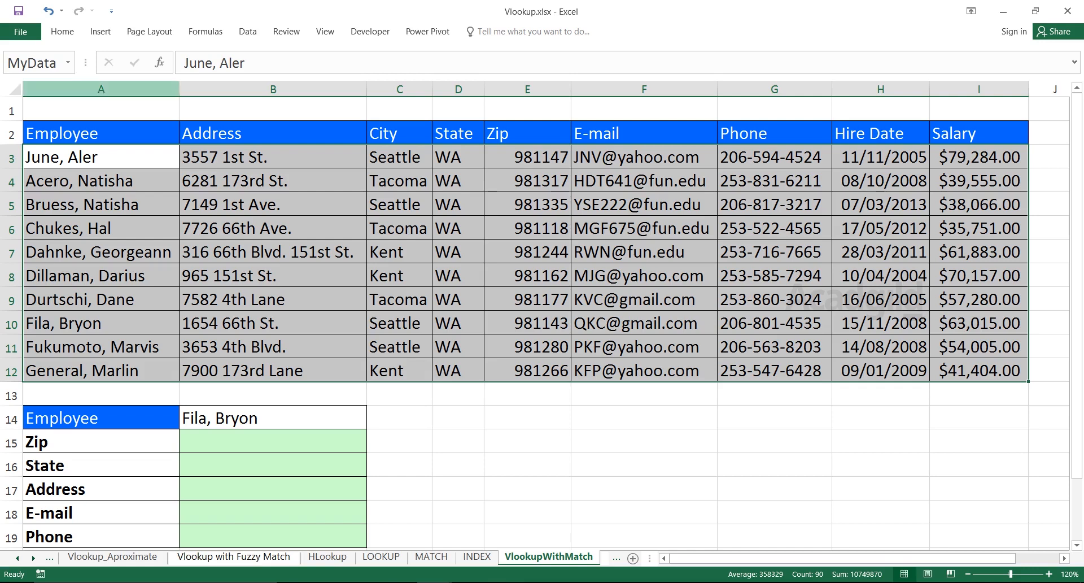
Check the MyData named range by selecting it from the list of defined names and comparing it with the employee data.
click(68, 63)
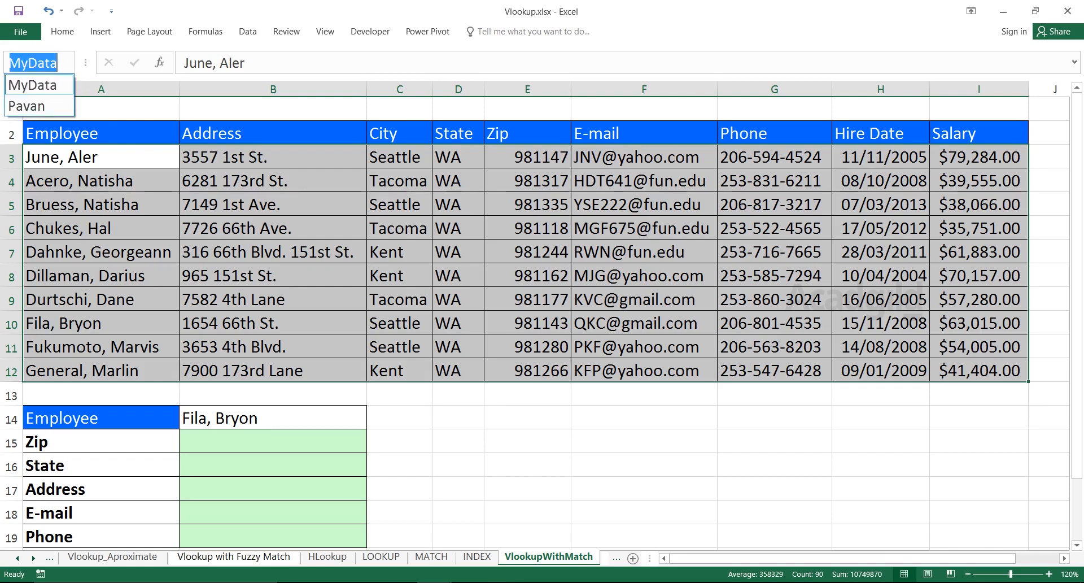
click(33, 85)
click(273, 181)
drag(85, 157, 1010, 374)
click(274, 394)
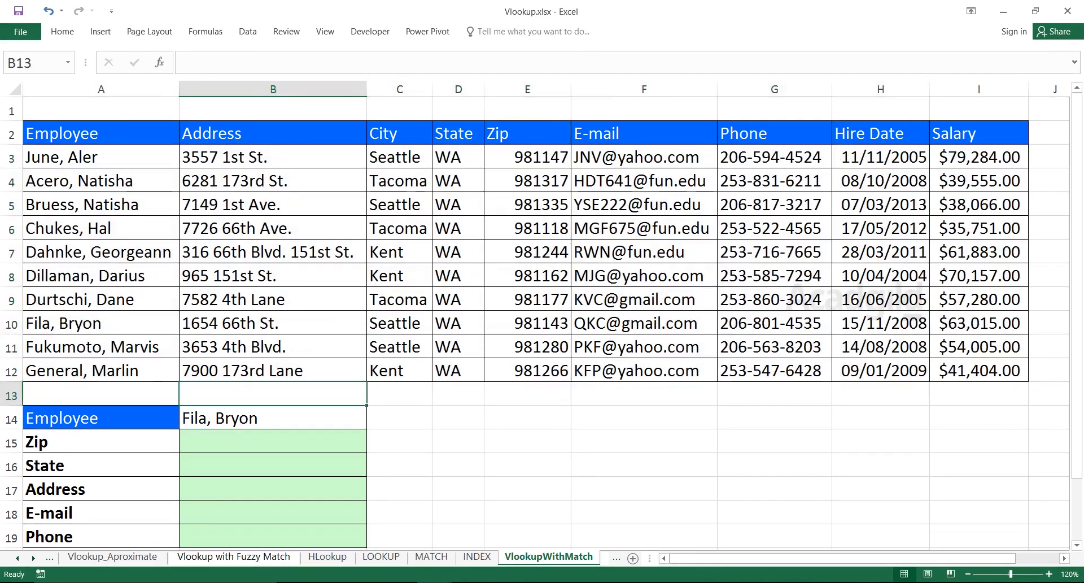
click(273, 418)
click(458, 417)
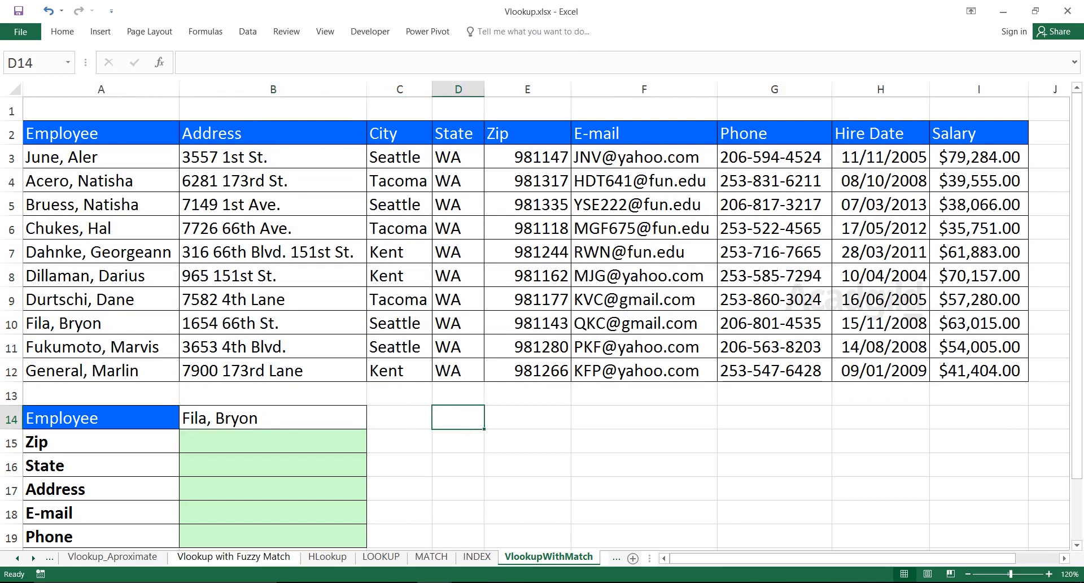
Begin a VLOOKUP formula in B15 for the employee's Zip.
click(273, 441)
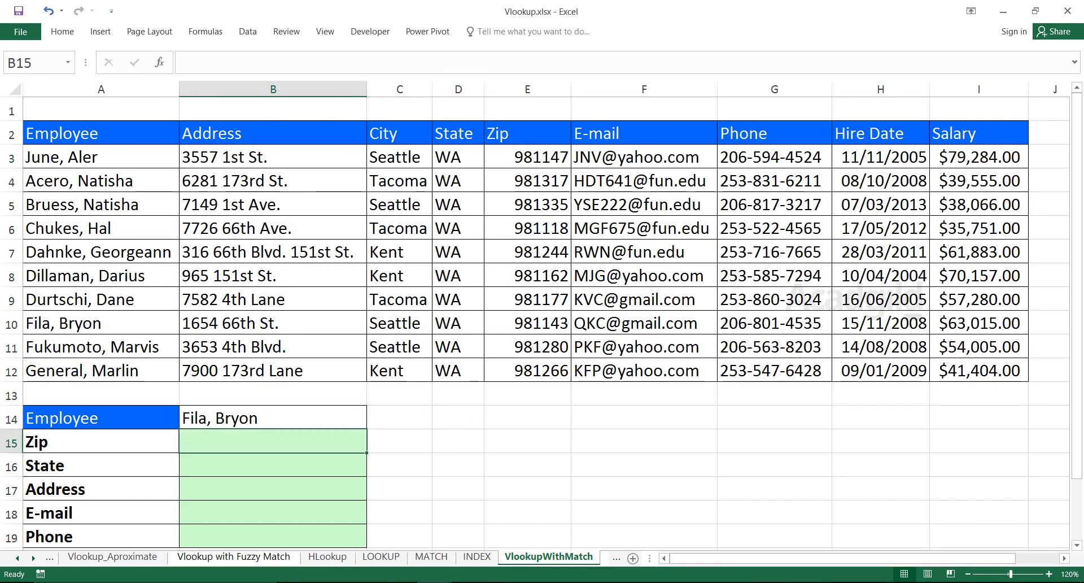
text(=Vlo)
key(Tab)
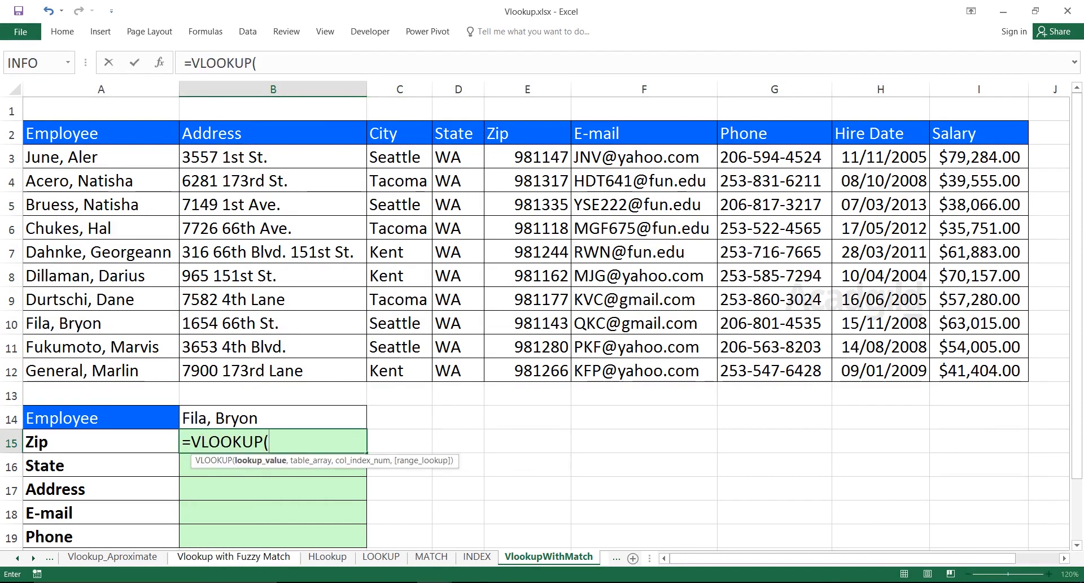
key(Up)
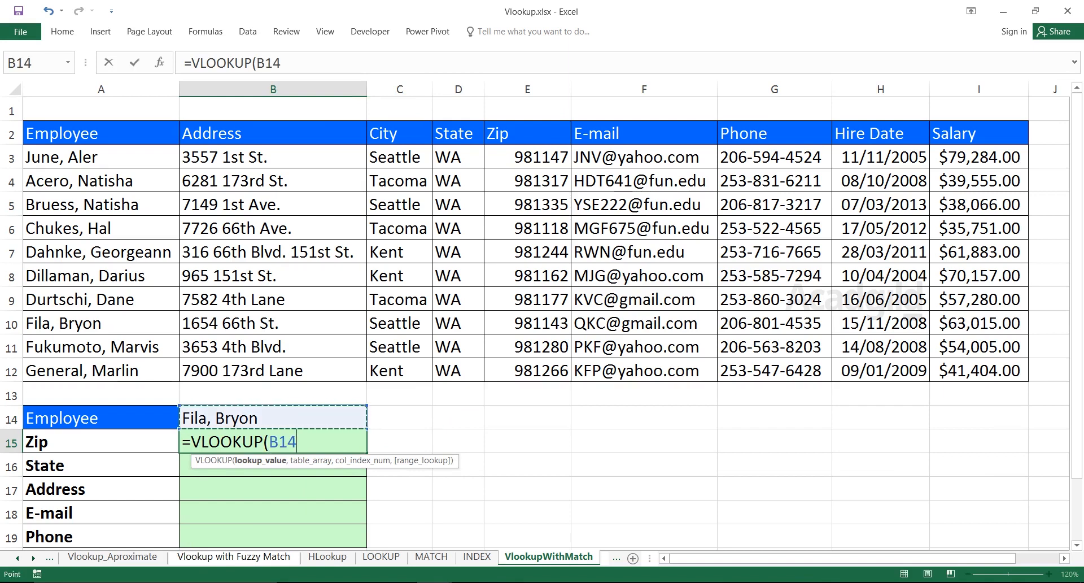
key(F4)
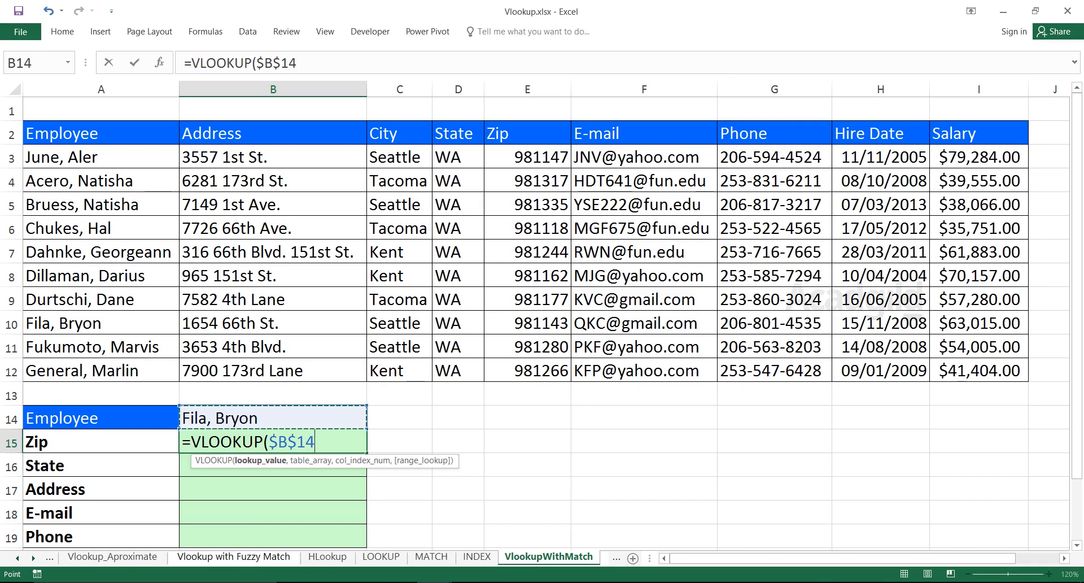
key(BackSpace)
key(BackSpace)
key(BackSpace)
key(BackSpace)
key(BackSpace)
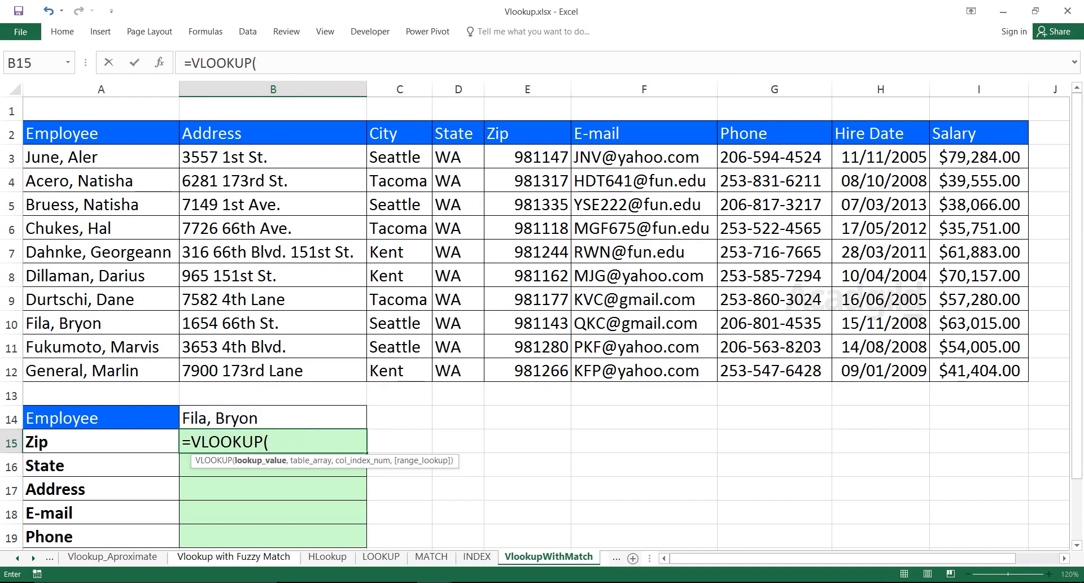
Set the VLOOKUP's lookup value to the employee name cell as the absolute reference $B$14.
key(Up)
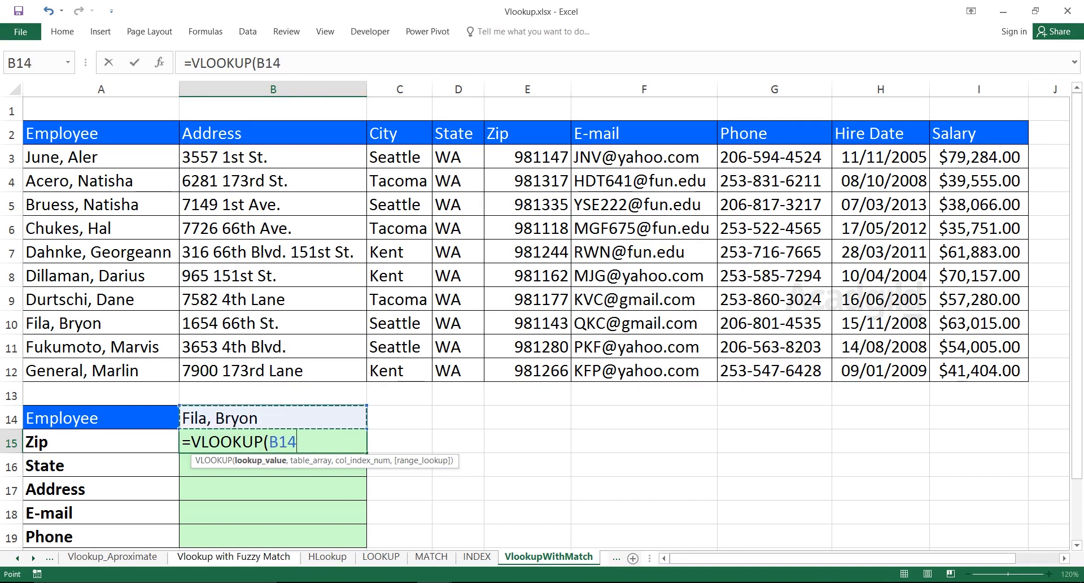
key(F4)
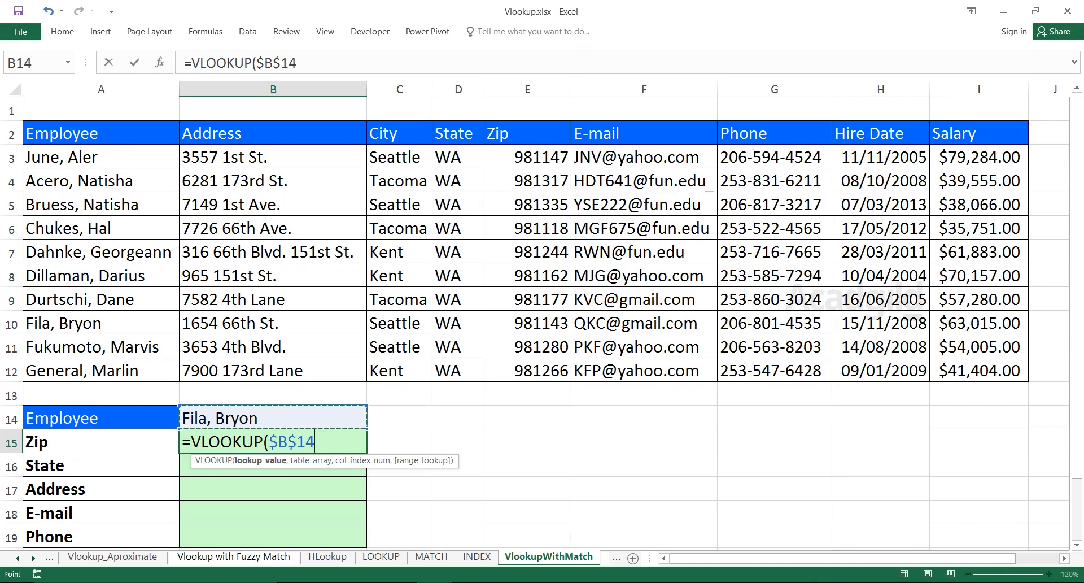
text(,)
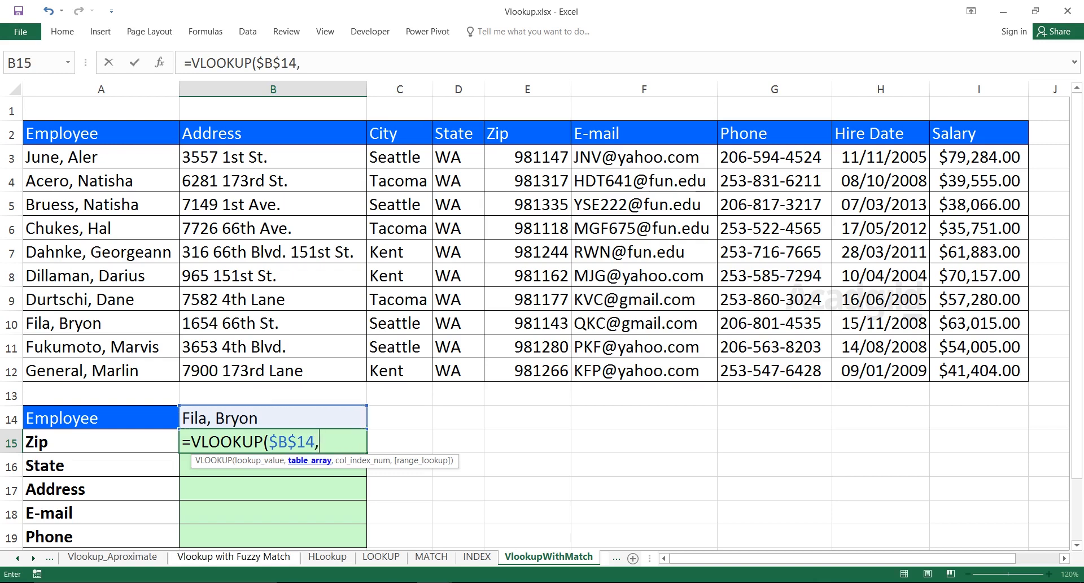
drag(101, 157, 1010, 373)
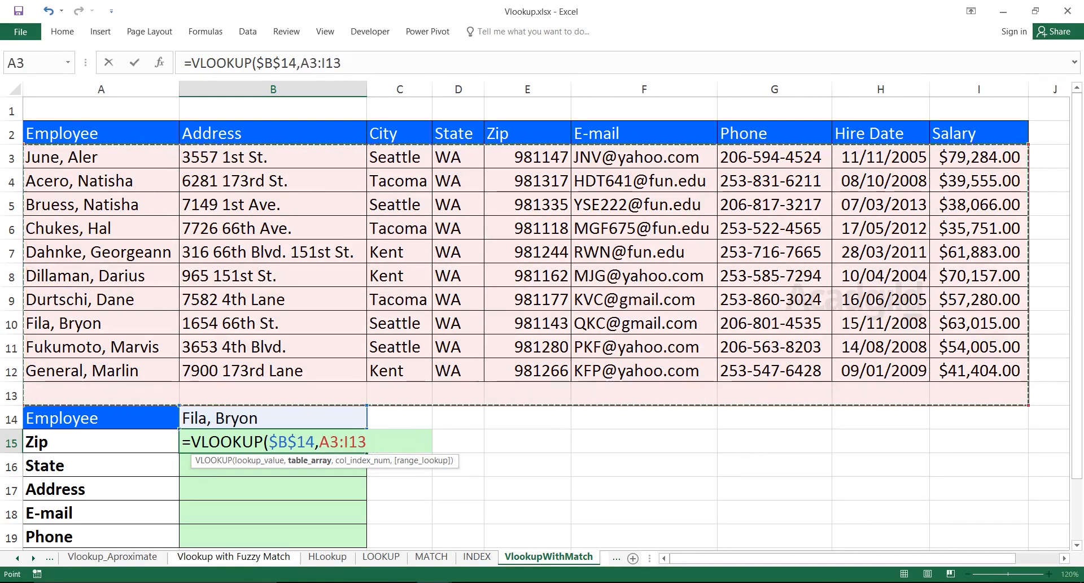
key(shift+Up)
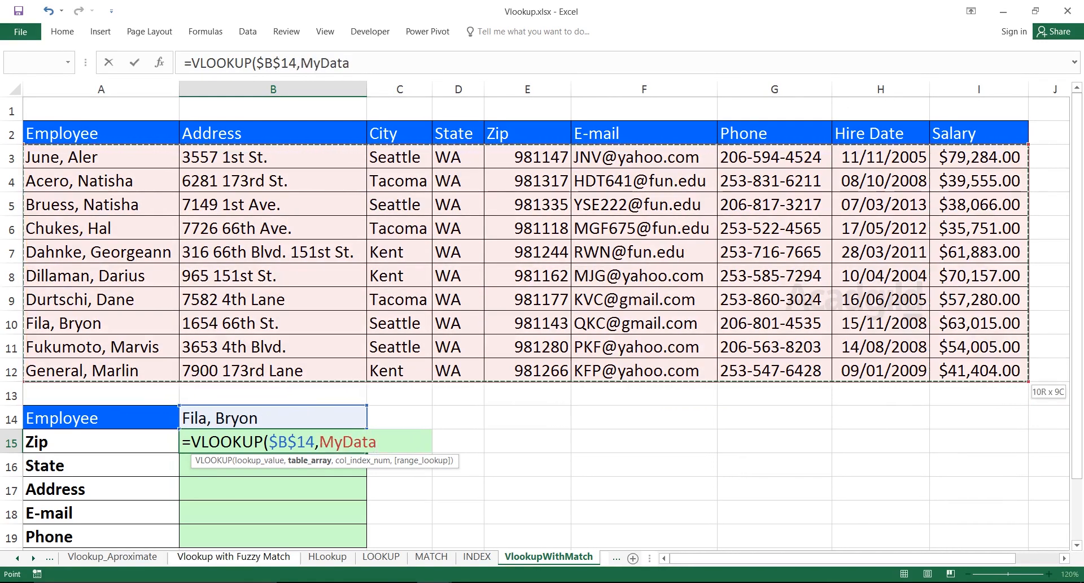
key(BackSpace)
key(BackSpace)
key(BackSpace)
key(BackSpace)
key(BackSpace)
key(BackSpace)
key(BackSpace)
Complete the B15 formula as =VLOOKUP($B$14,MyData,5,0), using the named range, column index 5 and an exact match.
text(,MyData)
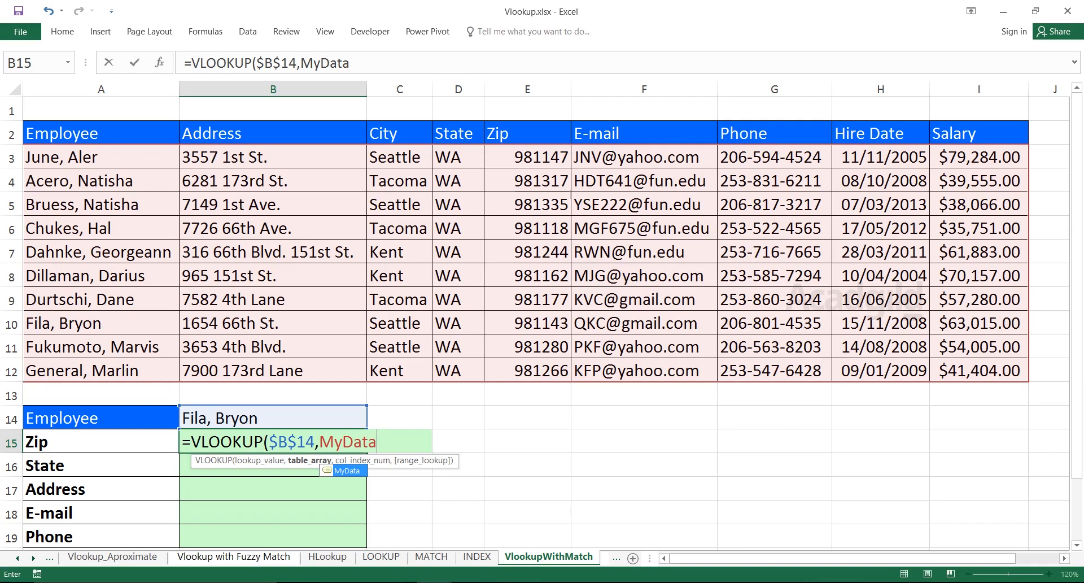
key(Tab)
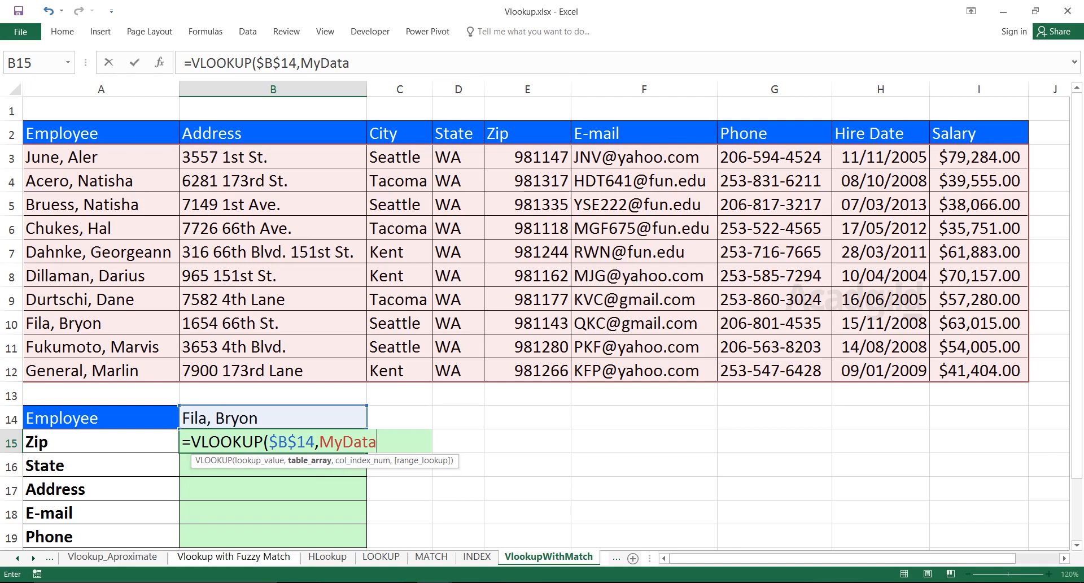
text(,)
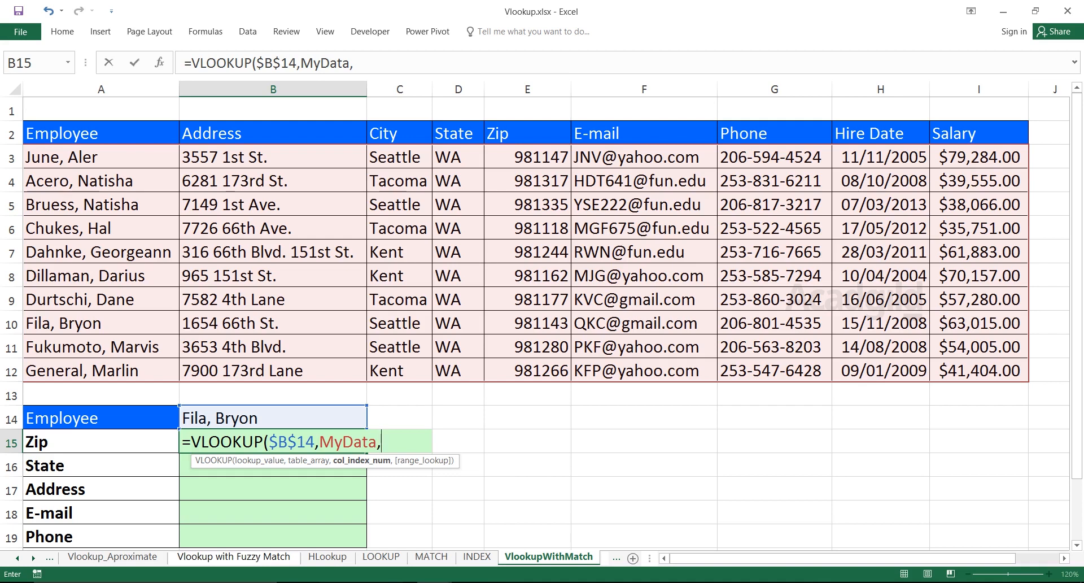
text(5,0))
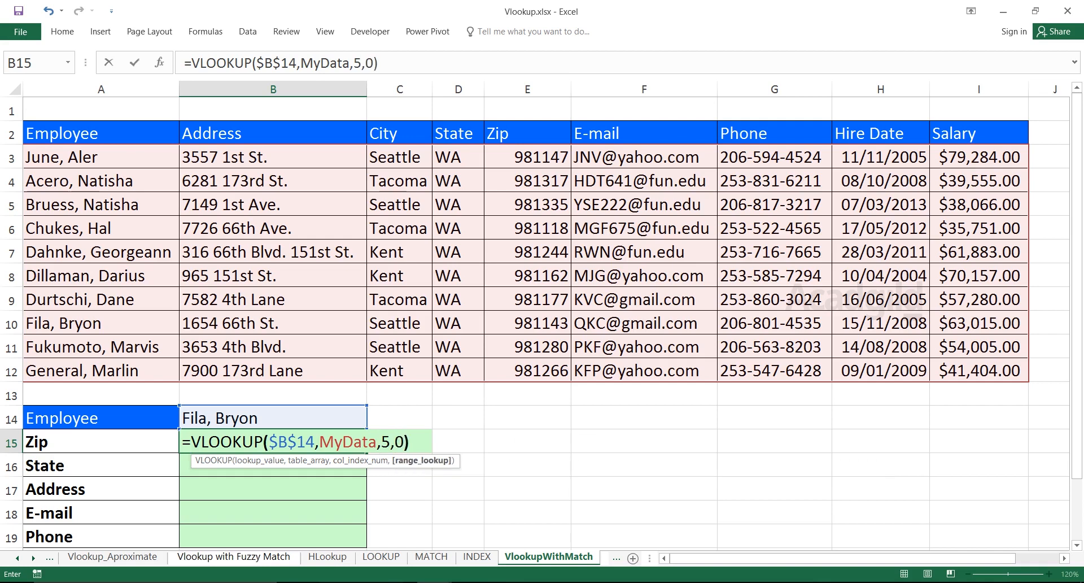
key(Return)
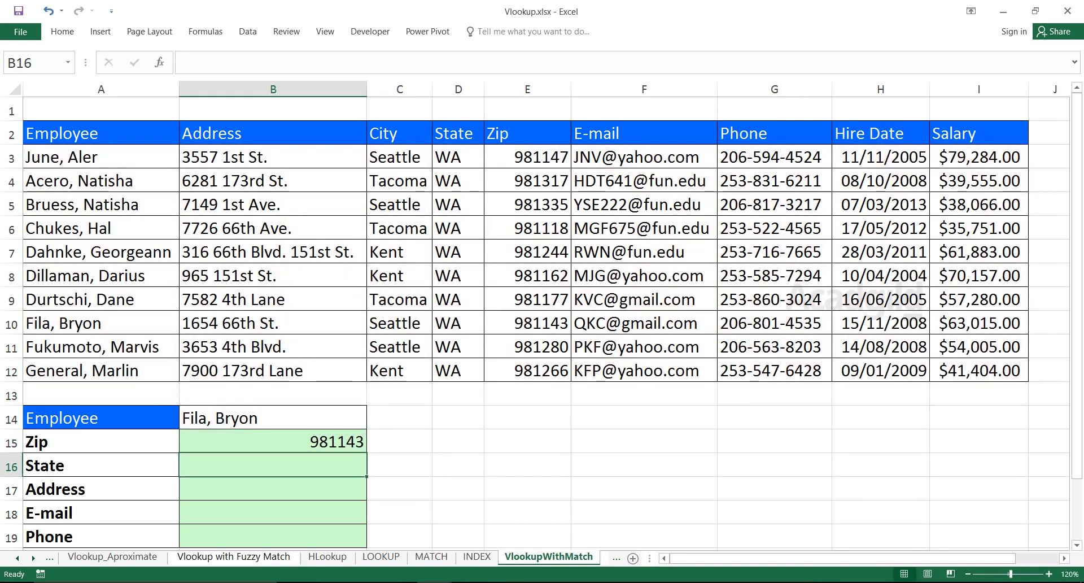
Copy the VLOOKUP formula from B15 down through B19.
click(273, 441)
drag(366, 453, 366, 541)
click(273, 466)
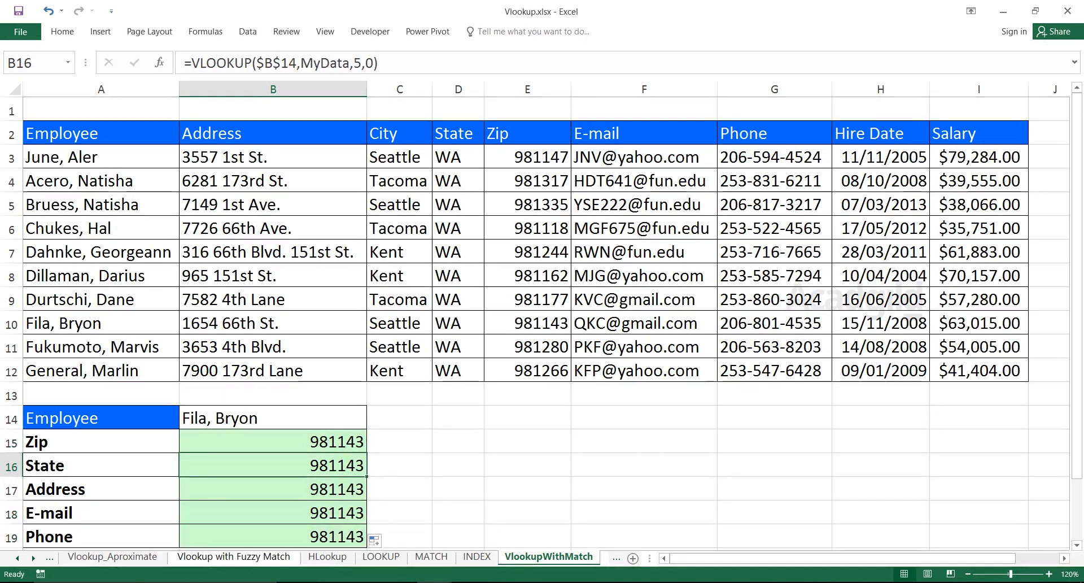
Review the formulas in B15:B17 and trace the chosen employee's record across A10:E10 to the Zip column.
click(272, 442)
click(273, 465)
click(273, 489)
click(273, 442)
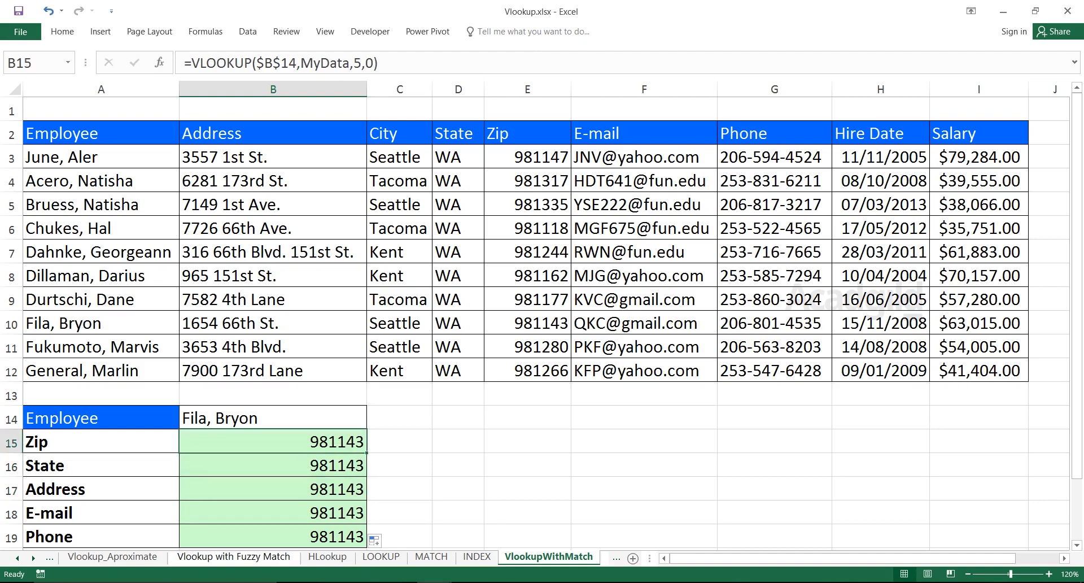
double_click(315, 442)
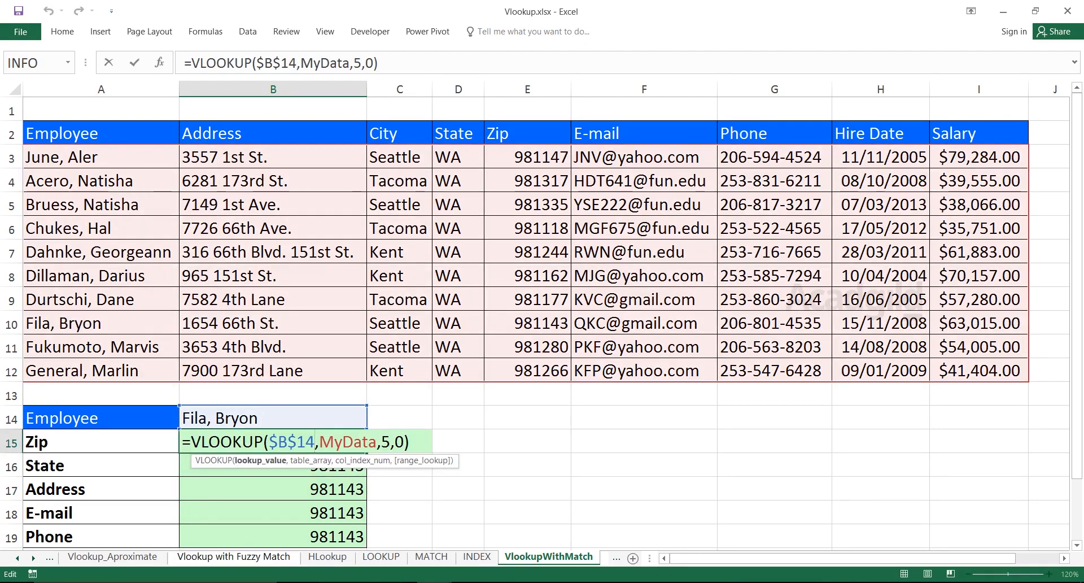
key(Return)
click(273, 418)
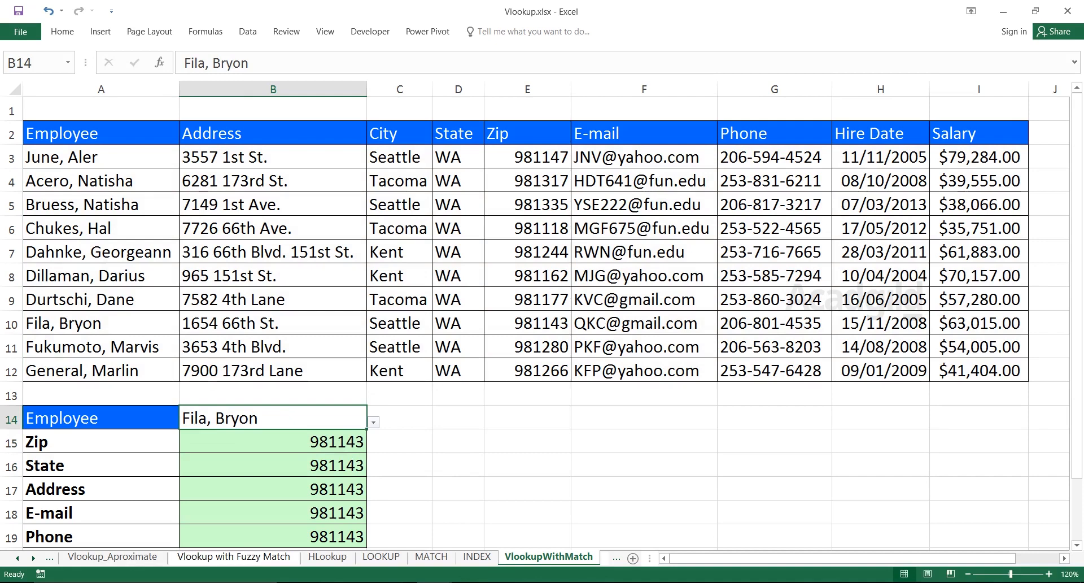
drag(102, 323, 531, 323)
click(581, 343)
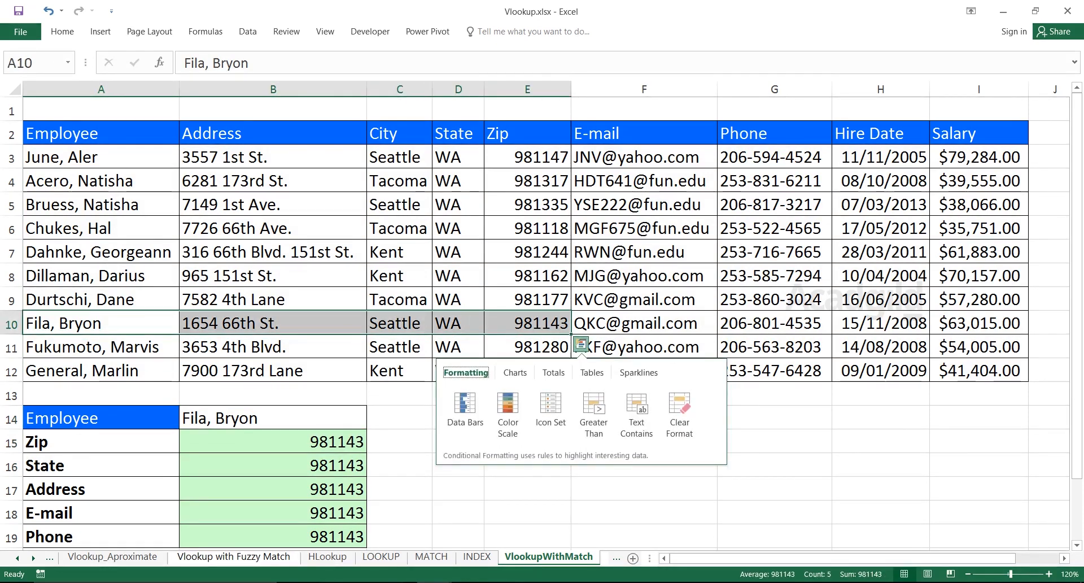
Inspect the references and column index of the copied VLOOKUP formulas in B16 through B19.
click(273, 441)
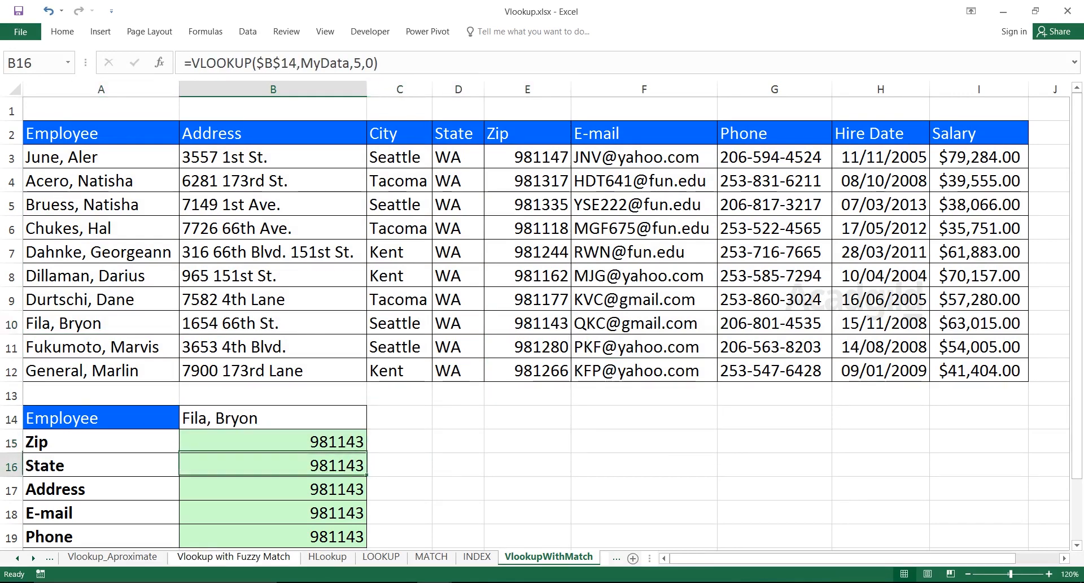
double_click(314, 466)
key(Return)
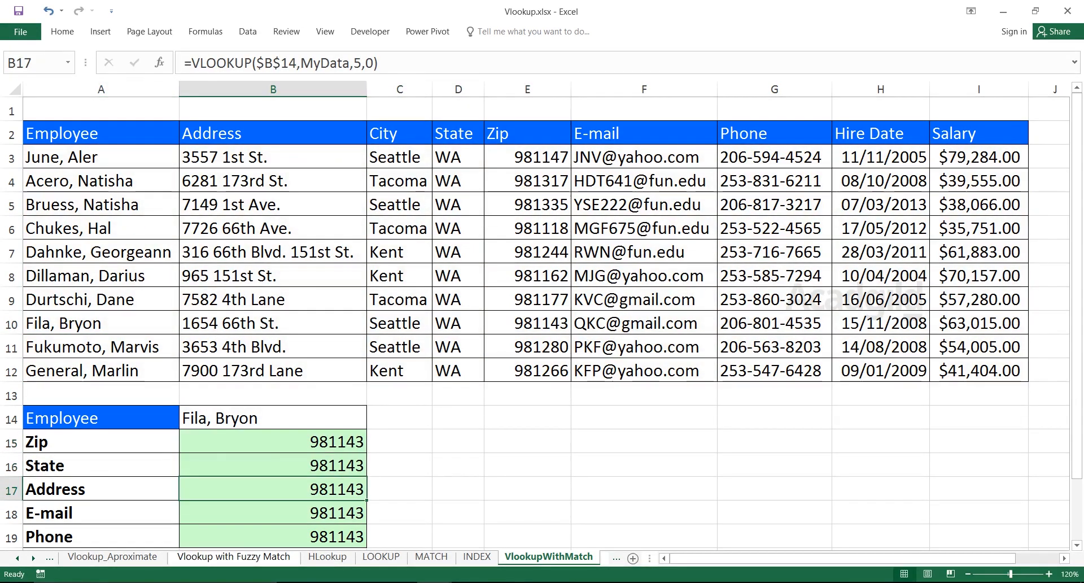
double_click(183, 489)
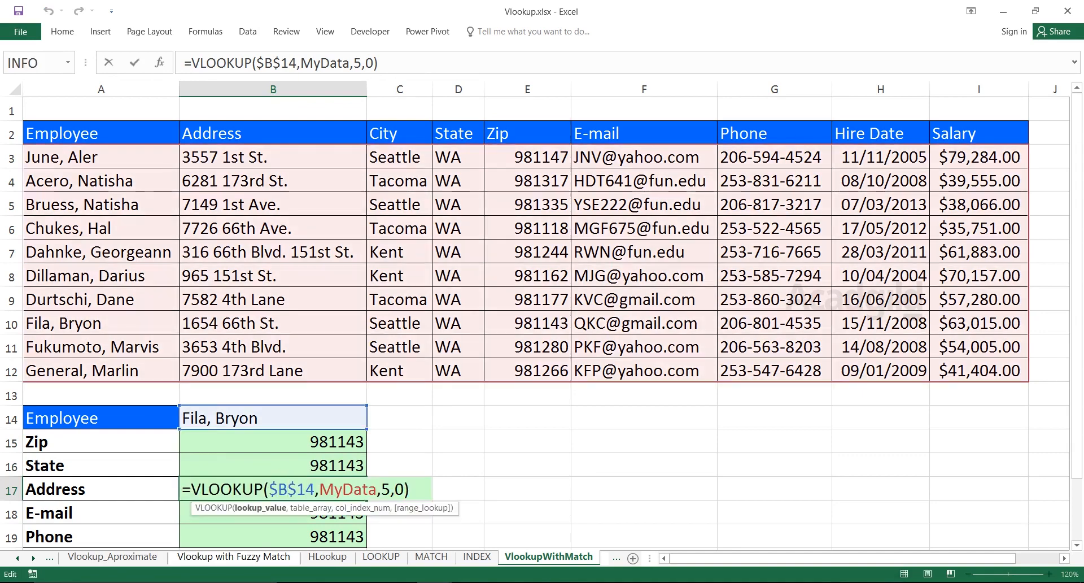
key(Return)
key(F2)
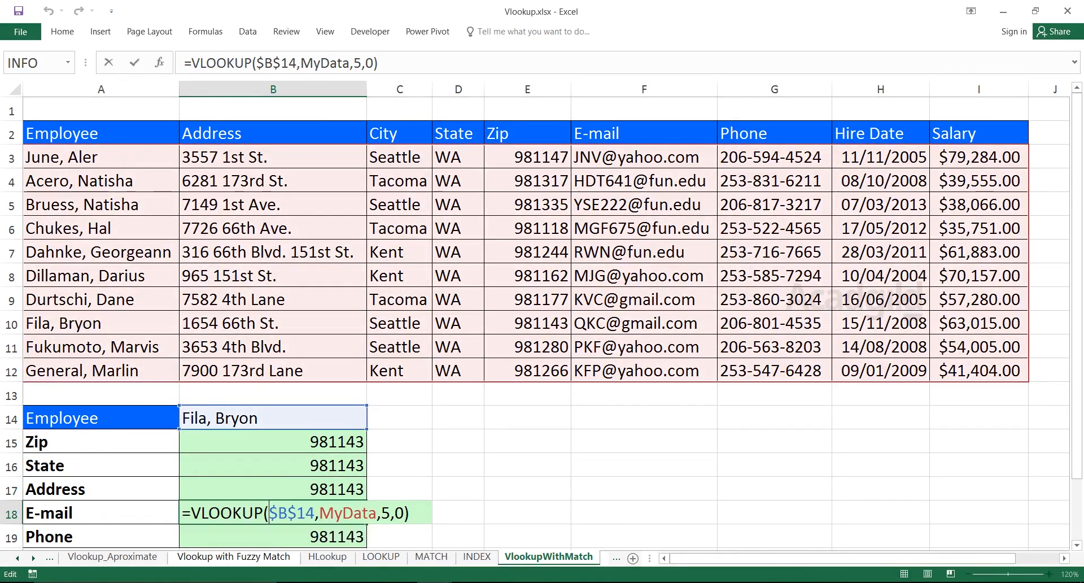
key(Return)
key(F2)
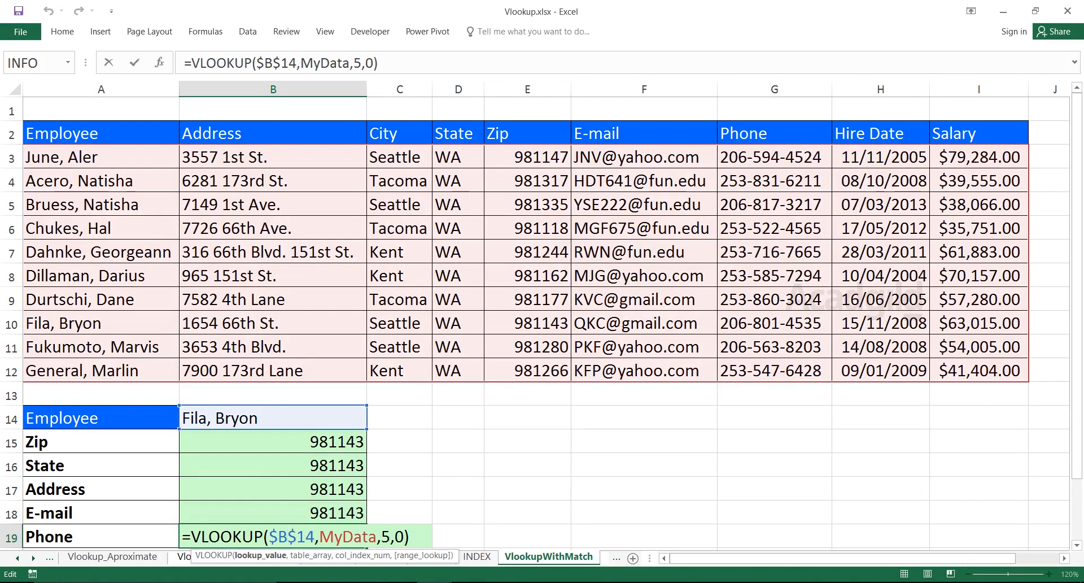
click(273, 465)
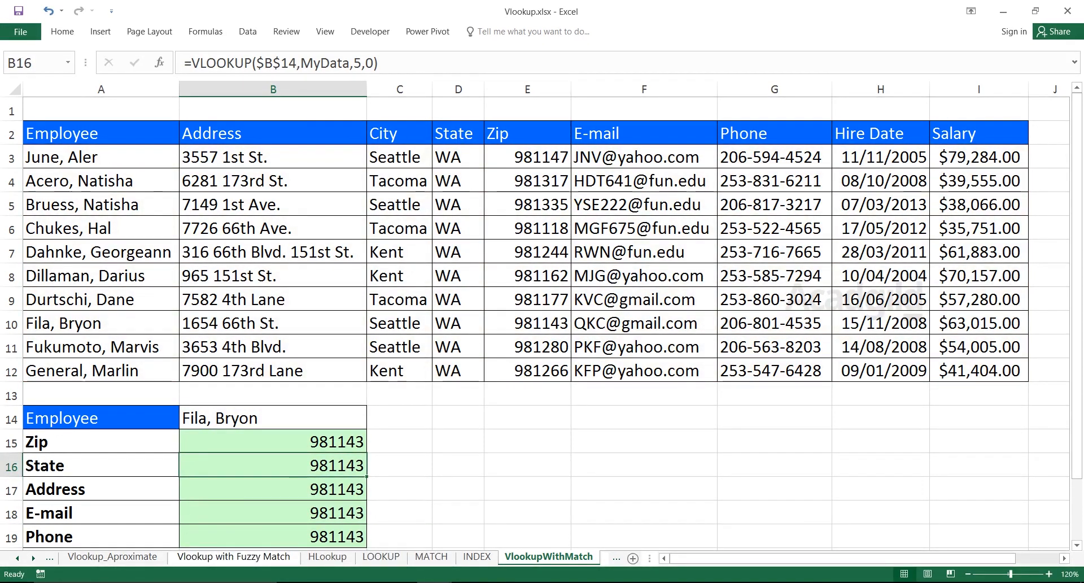
Count the table columns from Employee across to State to determine the column index for the State row.
click(101, 466)
drag(101, 465, 254, 465)
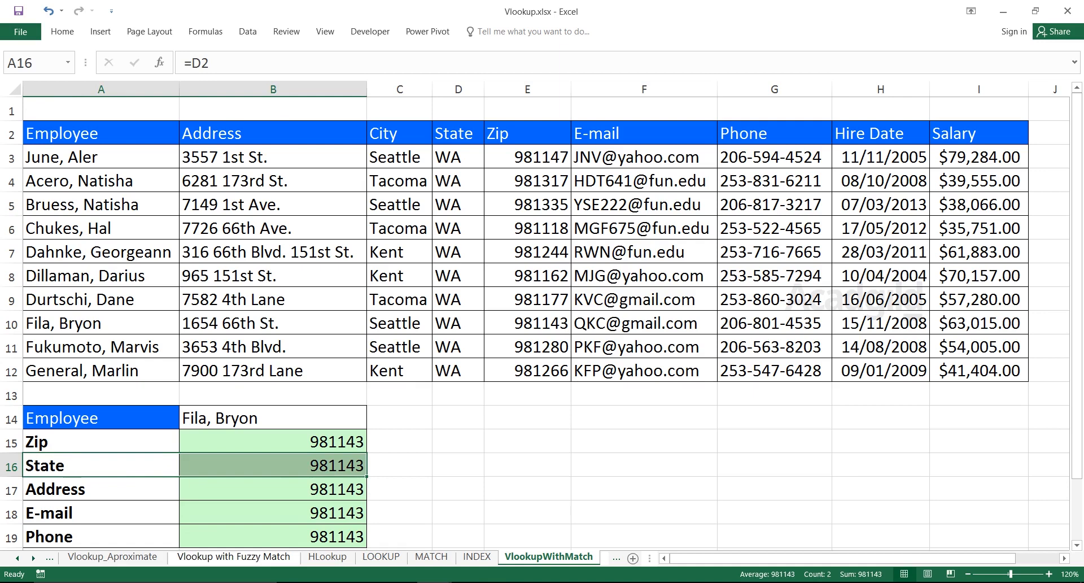
drag(101, 134, 101, 299)
drag(273, 133, 273, 276)
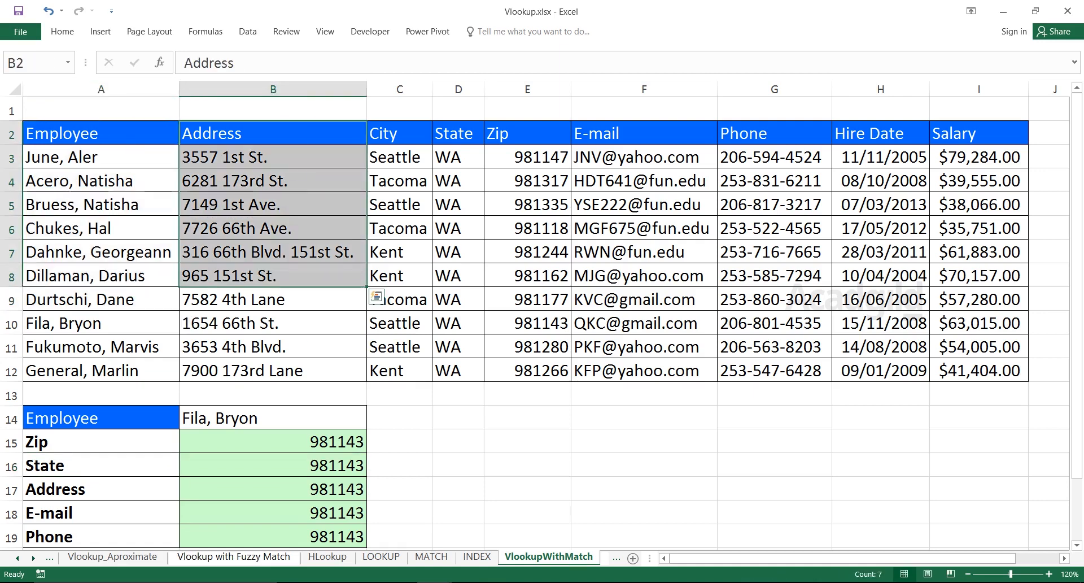
click(399, 134)
drag(399, 134, 399, 252)
drag(458, 134, 458, 228)
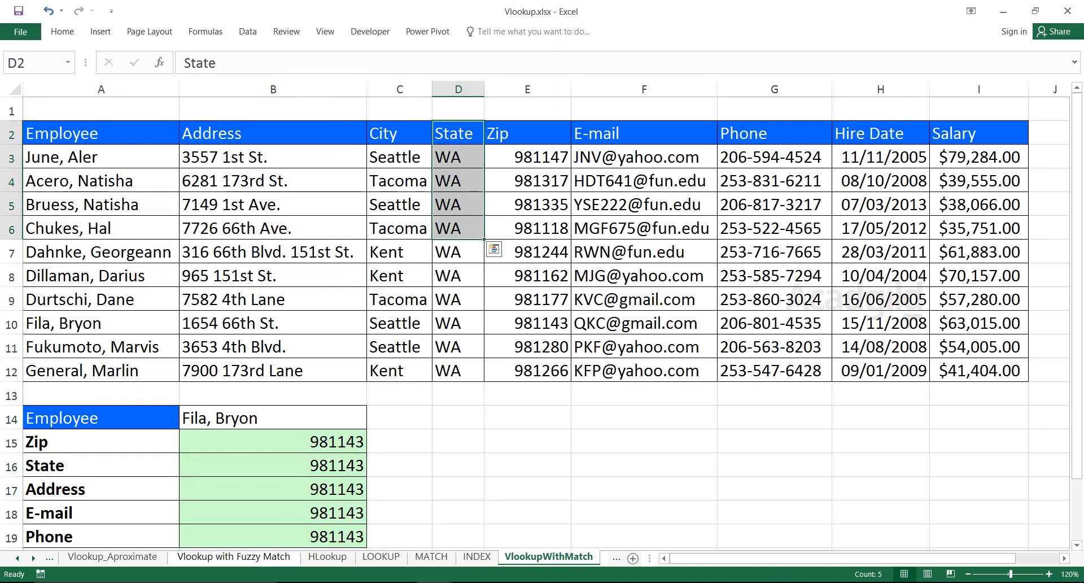
Number the table columns 1 through 9 above the headers in A1:I1, filling the series from the first two values.
click(101, 110)
text(1)
key(Tab)
text(3)
key(Return)
key(Up)
text(2)
key(Return)
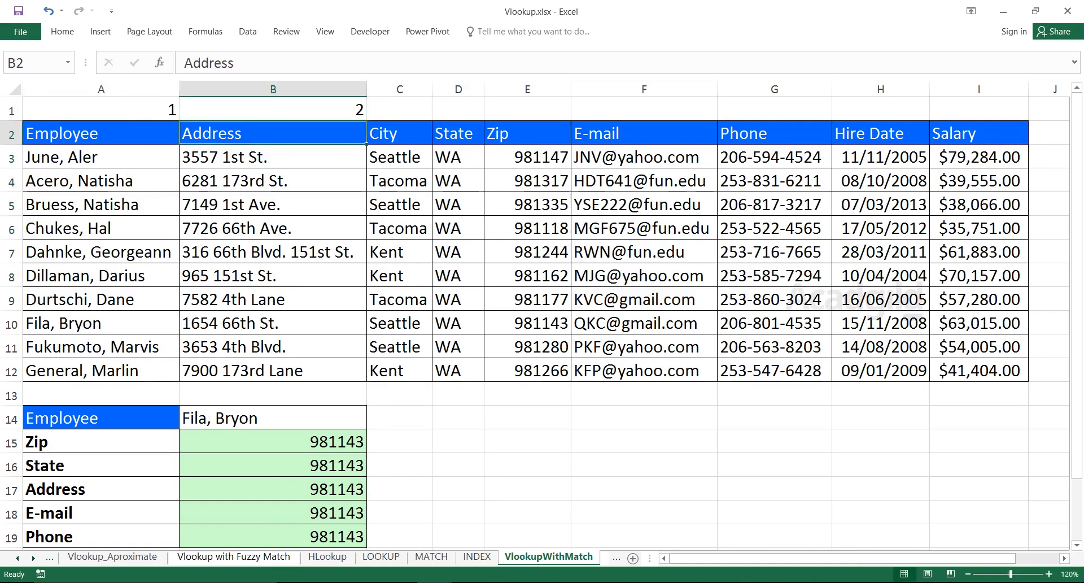
drag(101, 110, 272, 110)
drag(367, 120, 1025, 120)
Set the column index in the State lookup formula in B16 to 4.
click(527, 133)
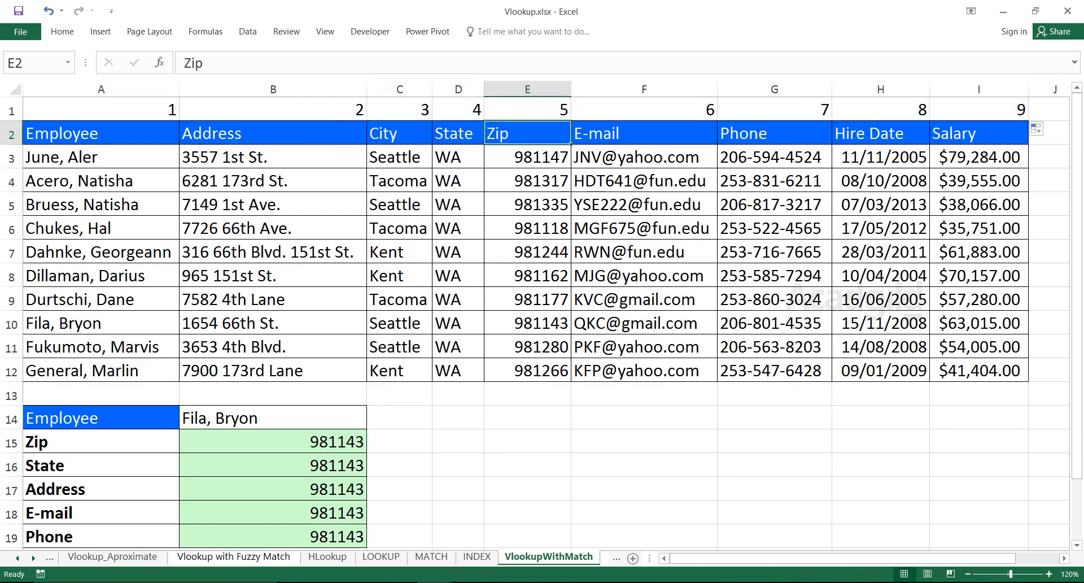
drag(459, 110, 459, 350)
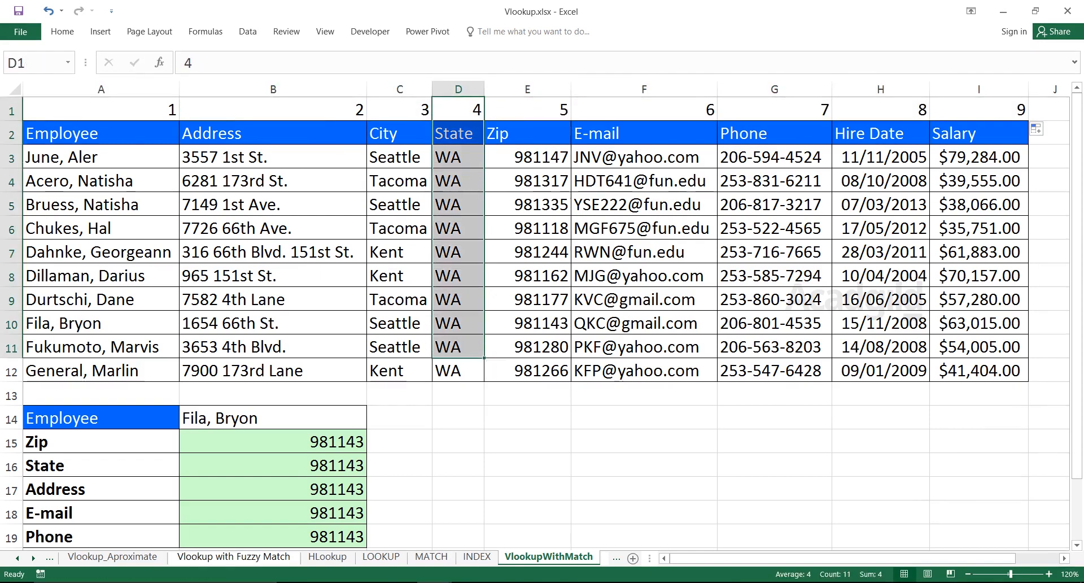
double_click(314, 466)
click(390, 466)
key(BackSpace)
text(4,MyData,4,0))
key(Return)
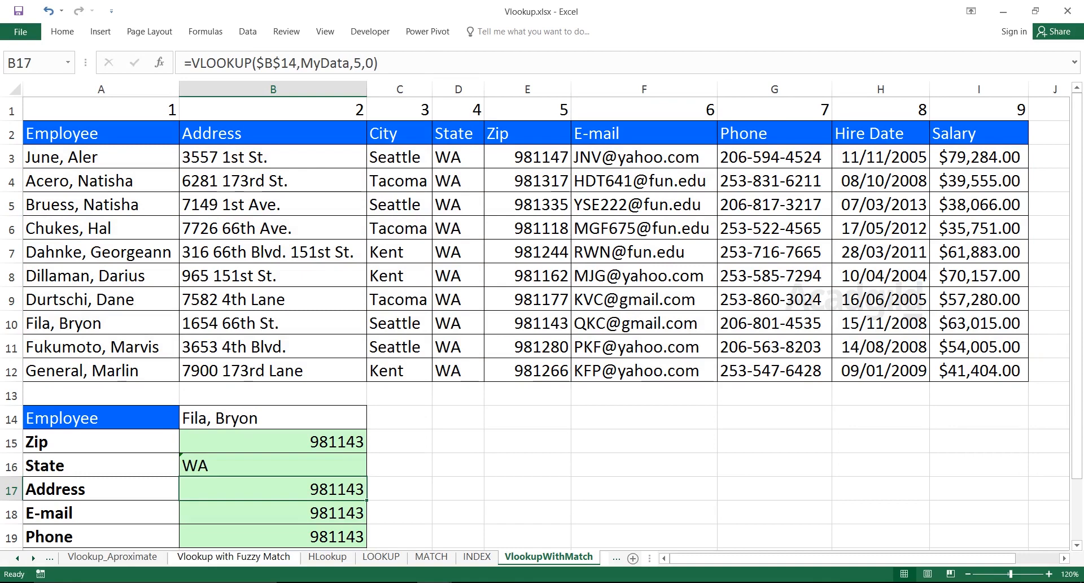
Set the column index in the Address lookup formula in B17 to 2.
double_click(288, 489)
click(390, 489)
key(BackSpace)
text(2)
key(Return)
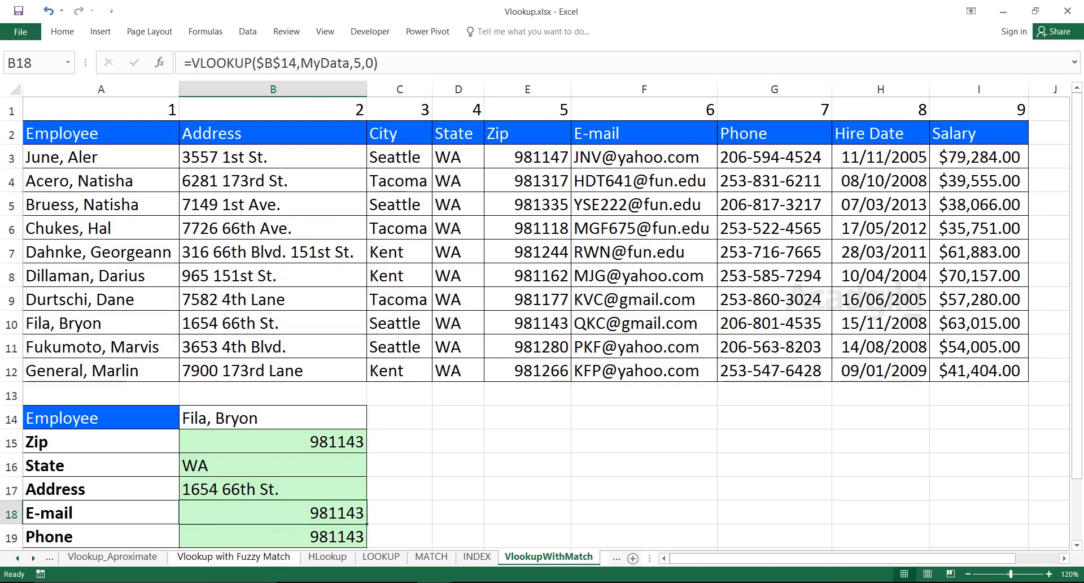
Set the column index in the E-mail lookup formula in B18 to 6.
double_click(264, 513)
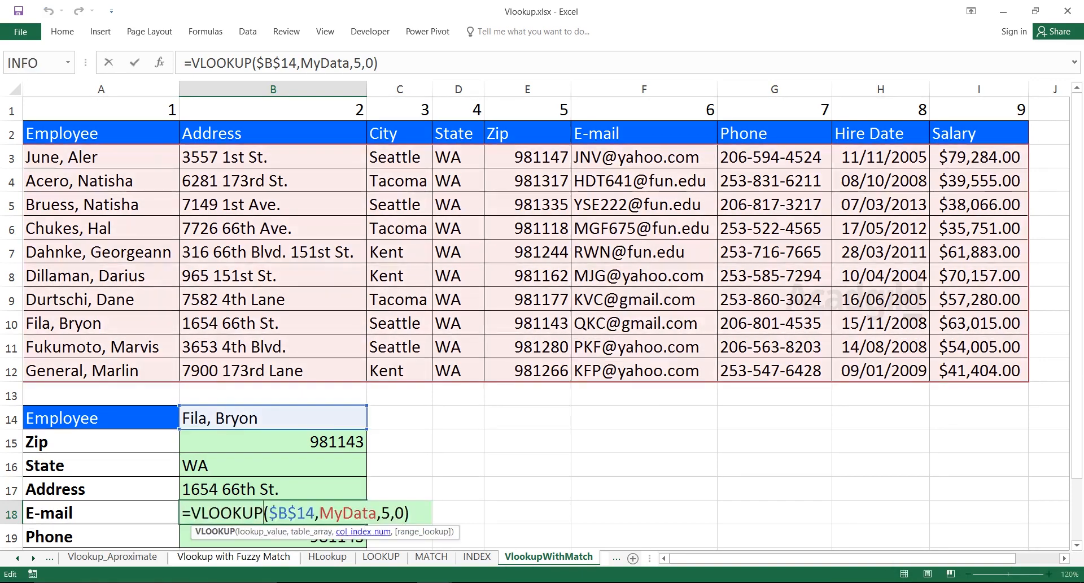
click(390, 512)
key(BackSpace)
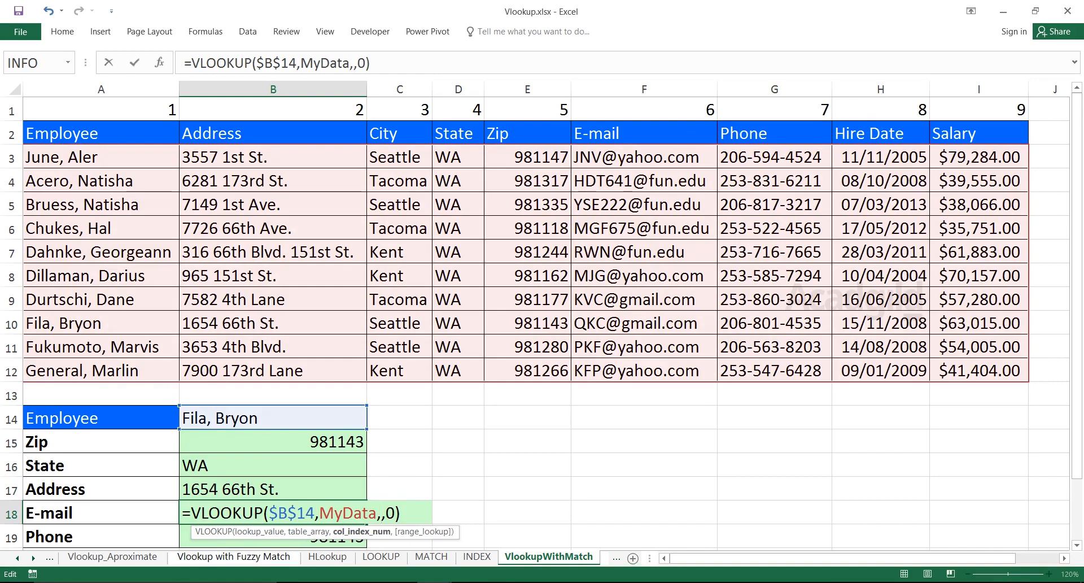
text(6)
key(Return)
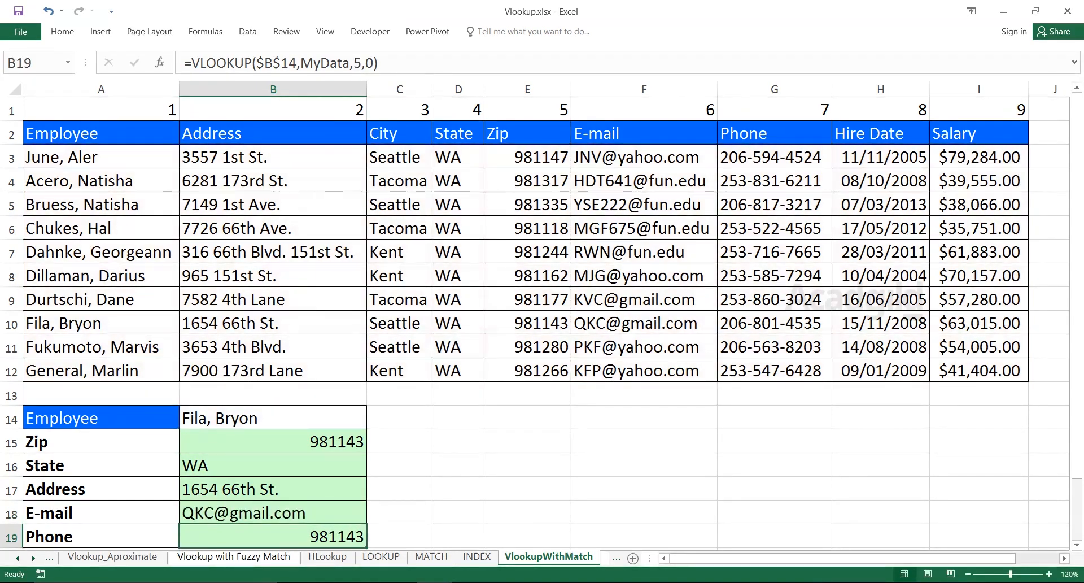
Set the column index in the Phone lookup formula in B19 to 7.
key(F2)
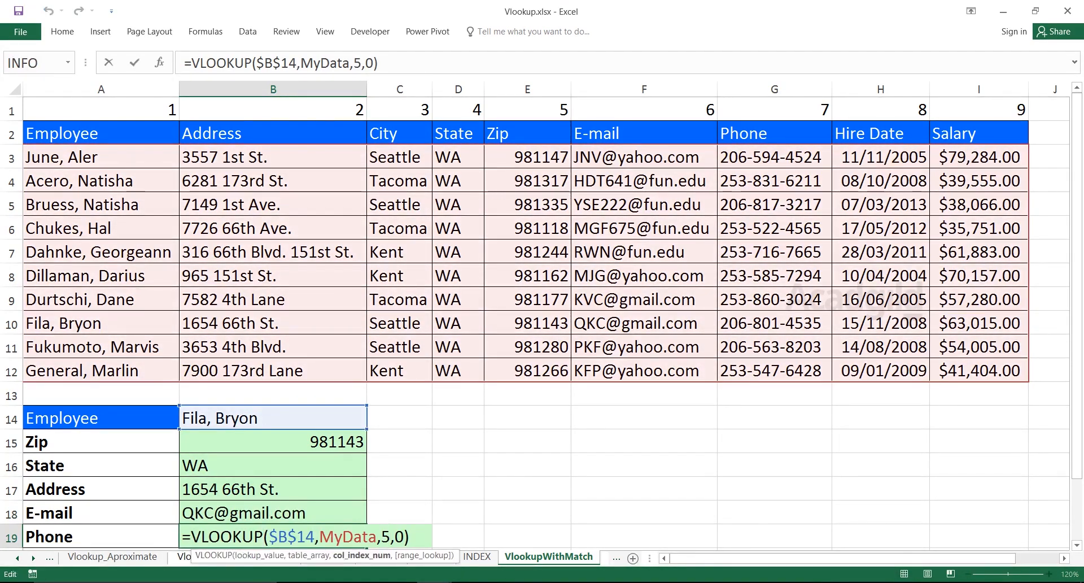
key(BackSpace)
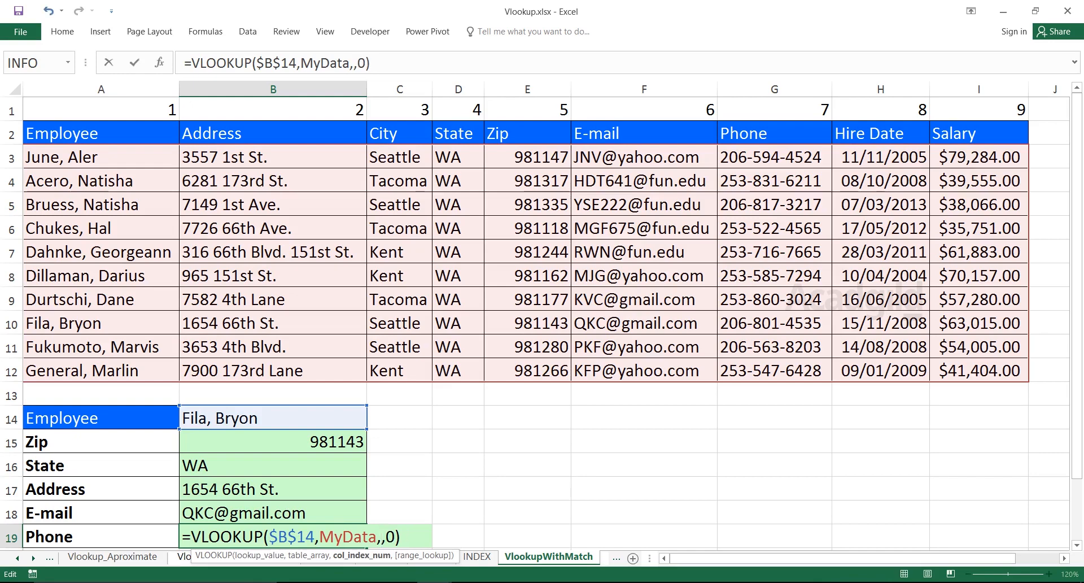
text(7)
key(Return)
Review the lookup results in B15:B19 and inspect the arguments of the Zip formula in B15 without changing it.
drag(273, 418, 273, 513)
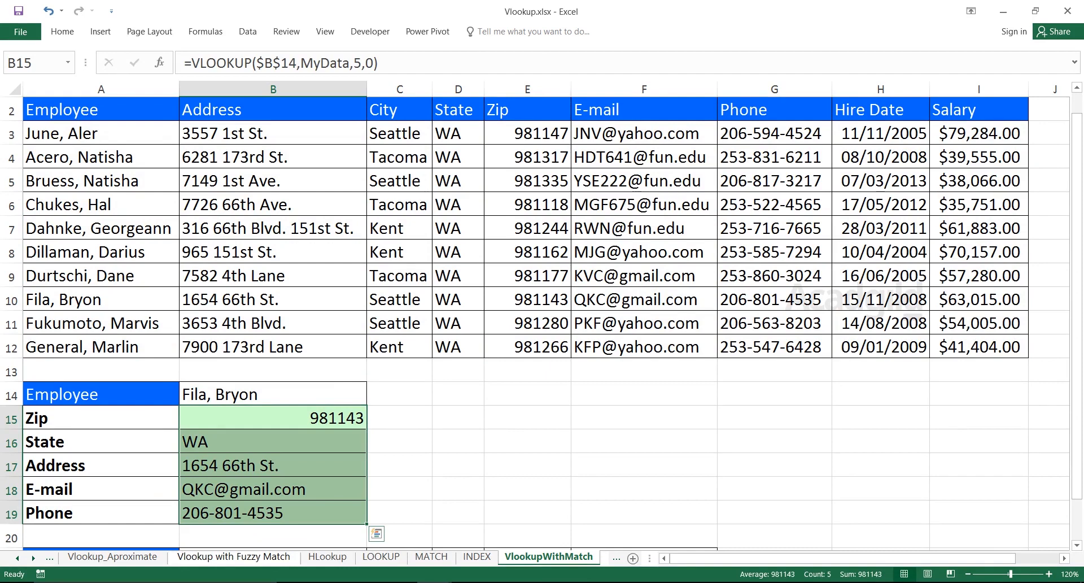
click(458, 418)
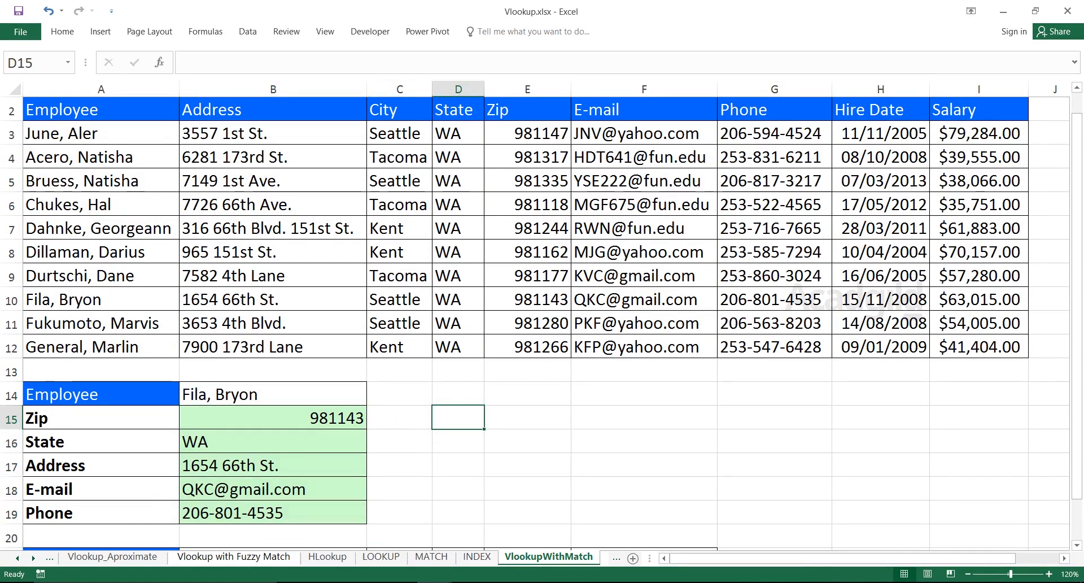
double_click(334, 418)
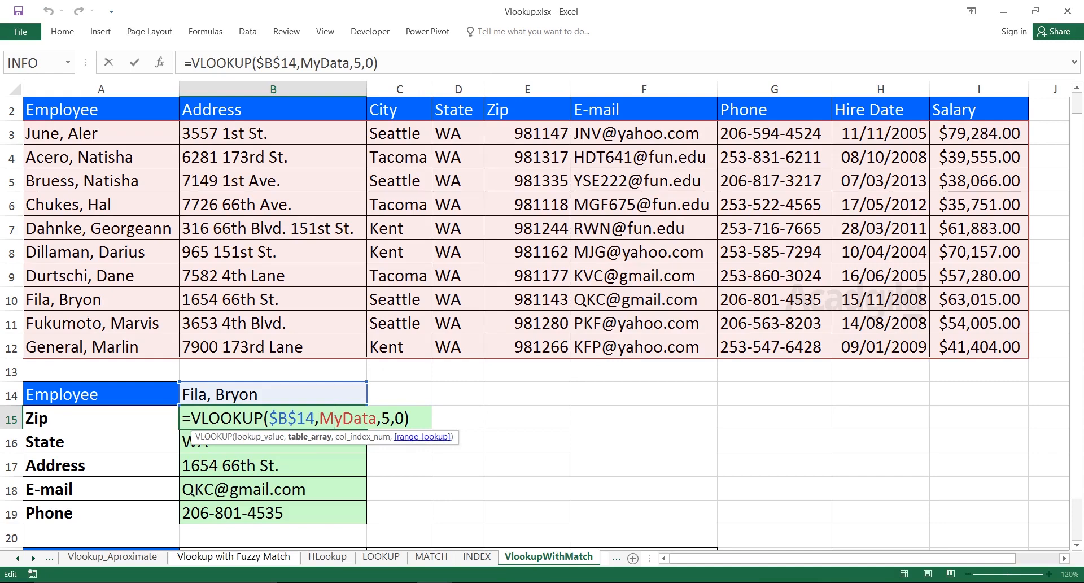
key(Return)
key(Up)
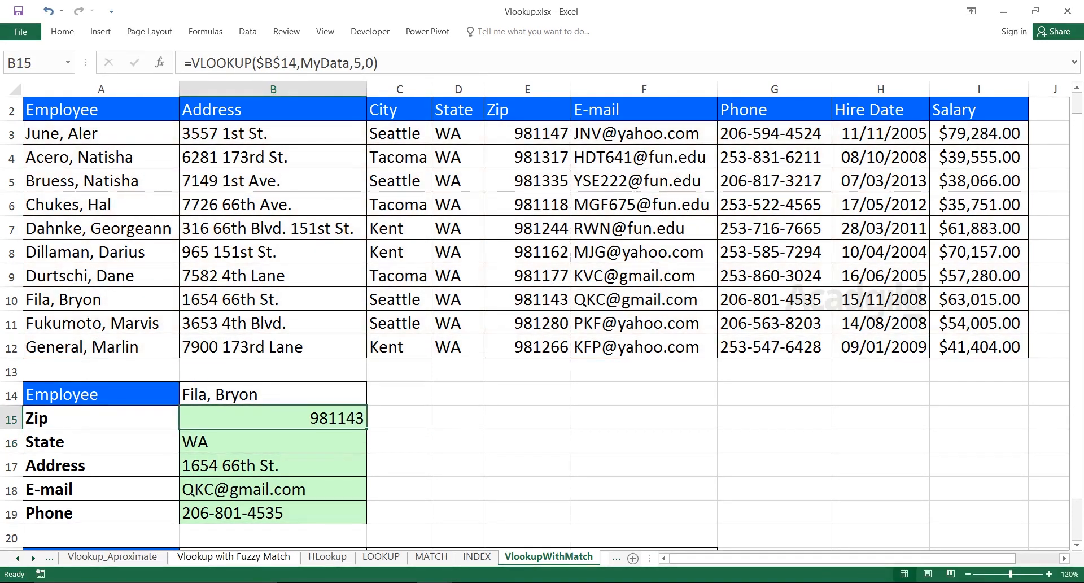
click(458, 417)
double_click(319, 418)
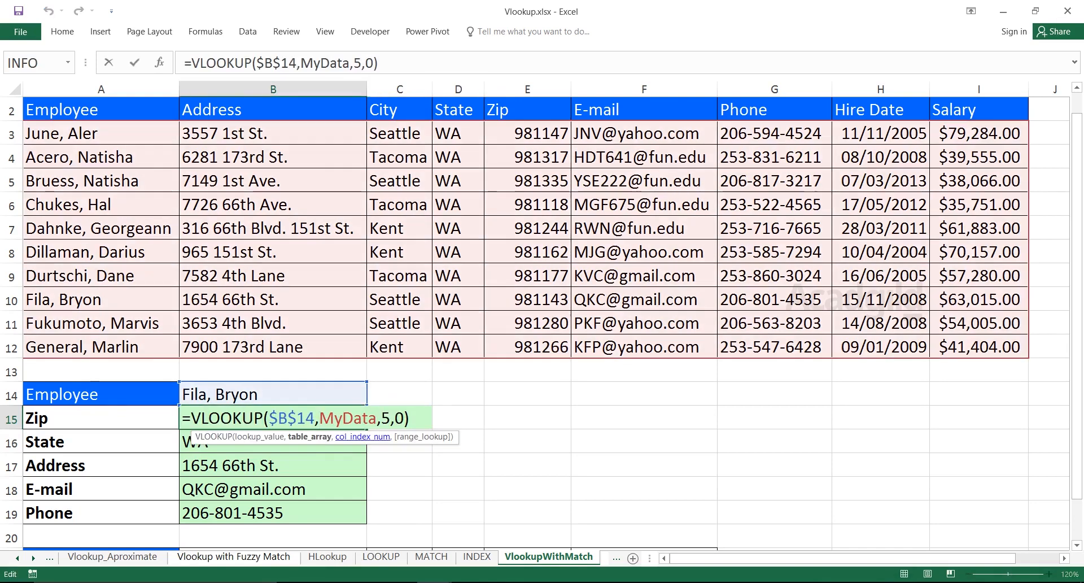
key(Escape)
Show formulas instead of results on the sheet and compare the column index numbers in B15:B19.
click(205, 31)
double_click(206, 32)
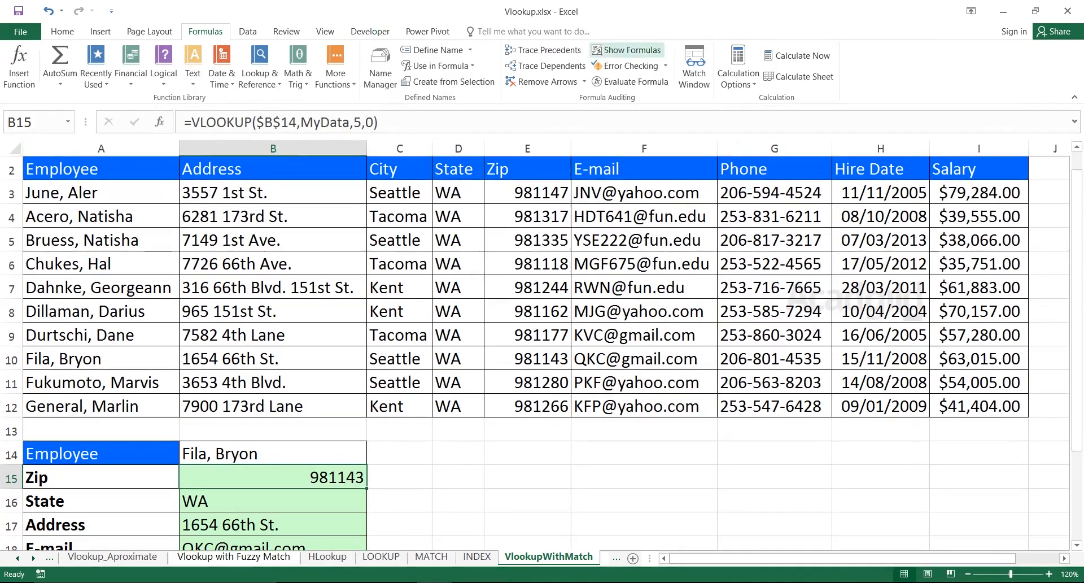
click(627, 50)
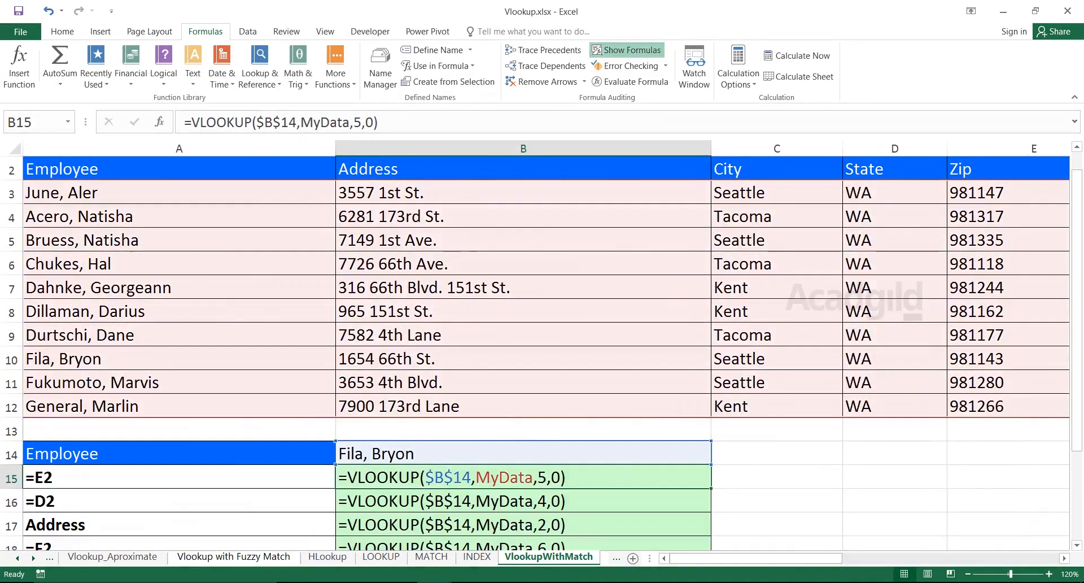
key(Down)
key(Down)
key(Down)
key(Down)
key(Down)
key(Down)
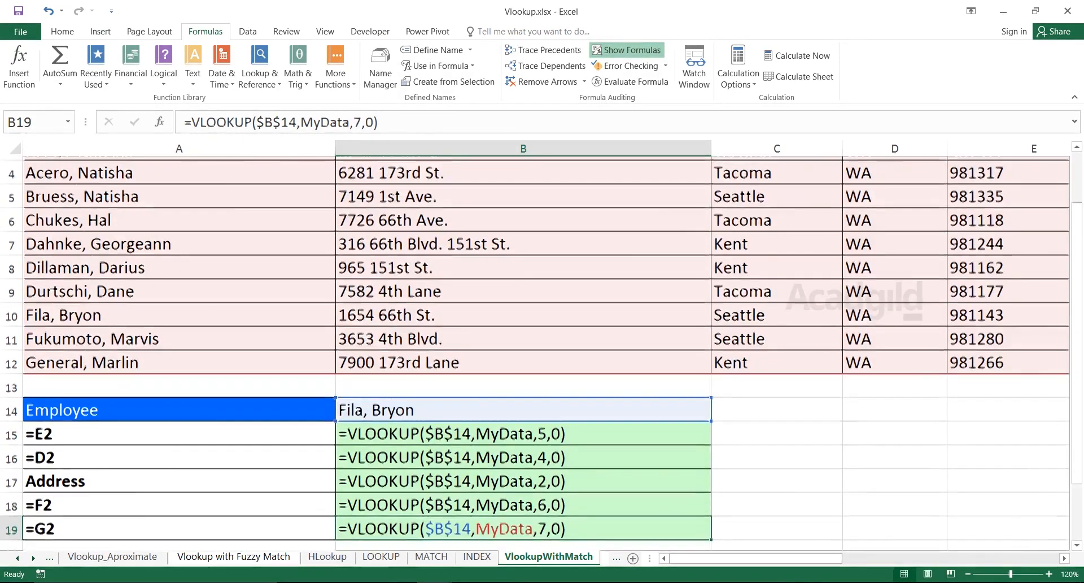
key(Up)
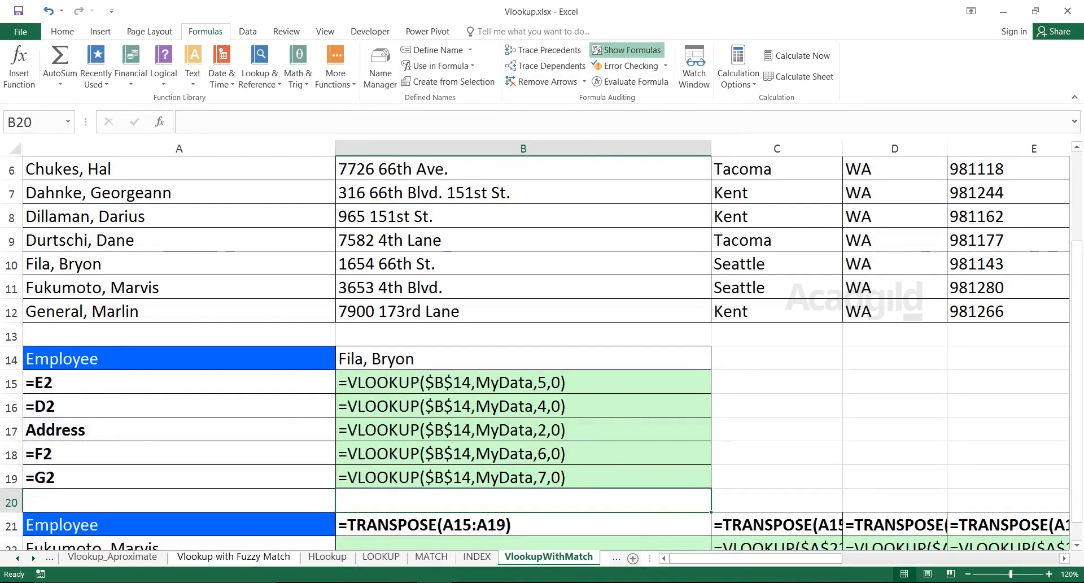
drag(485, 382, 486, 478)
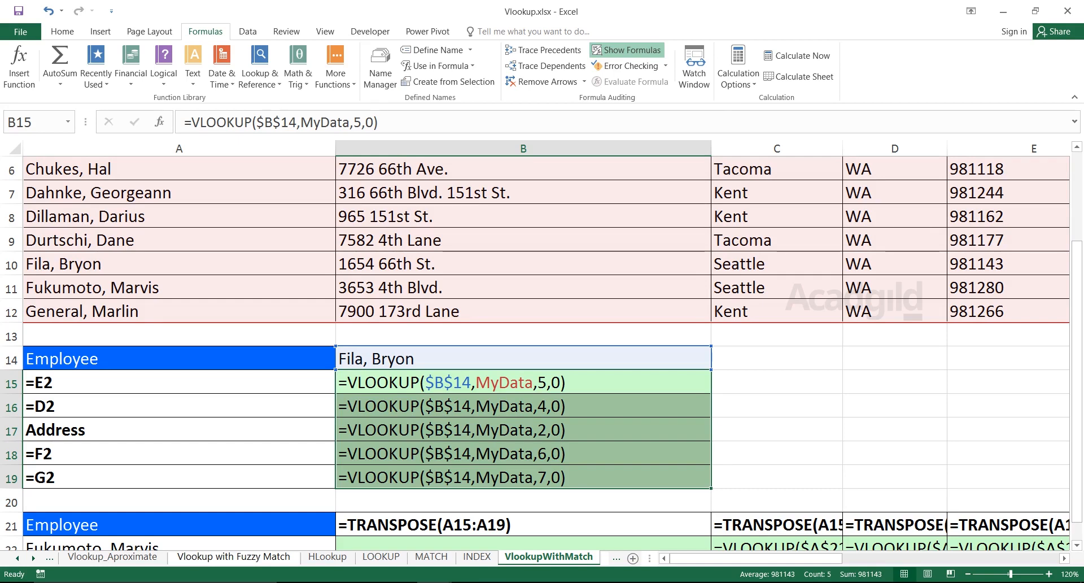
key(Down)
key(Down)
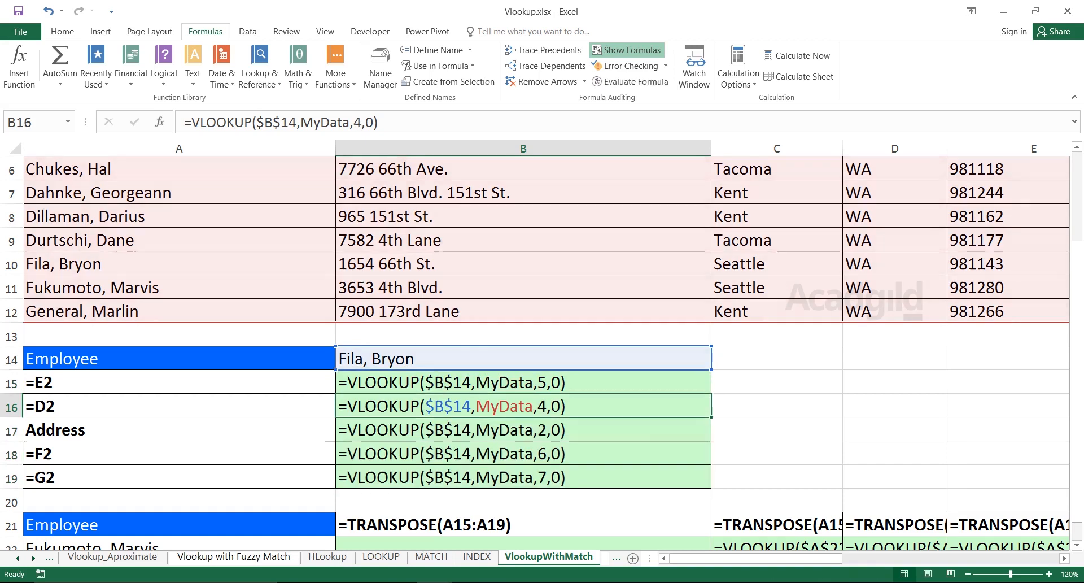
key(Down)
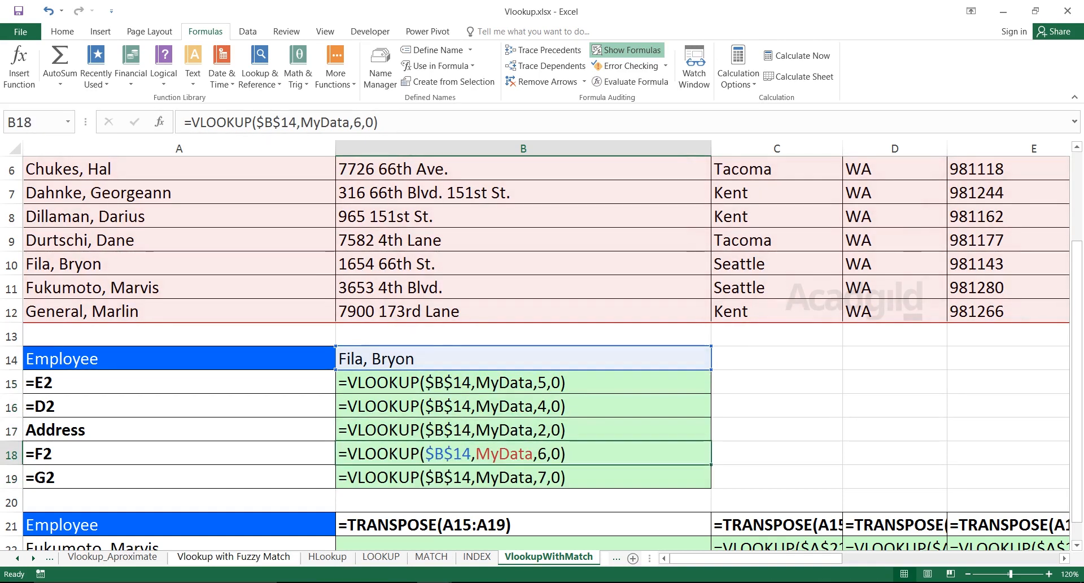
key(Down)
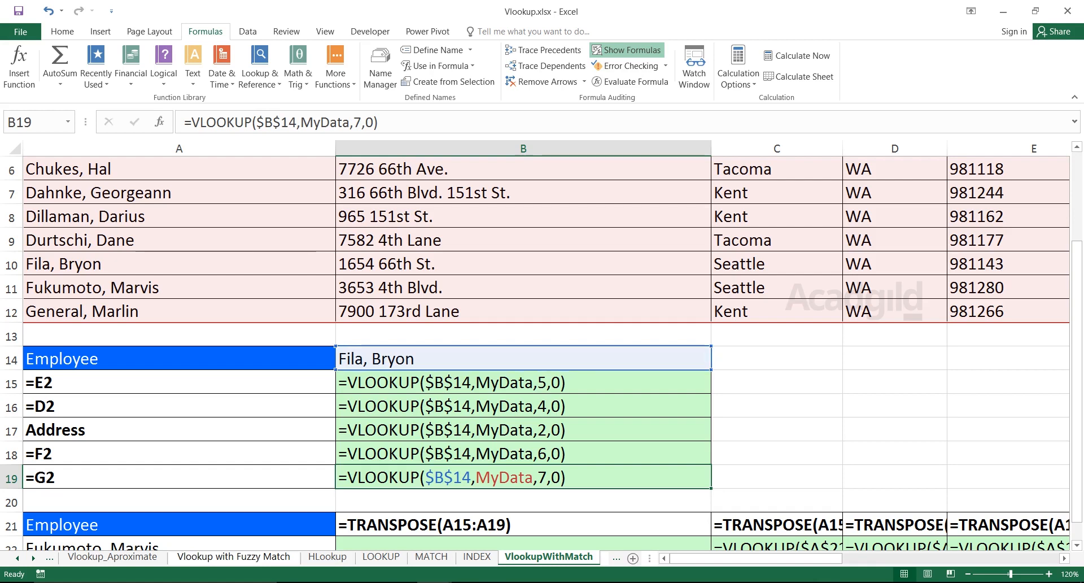
click(776, 382)
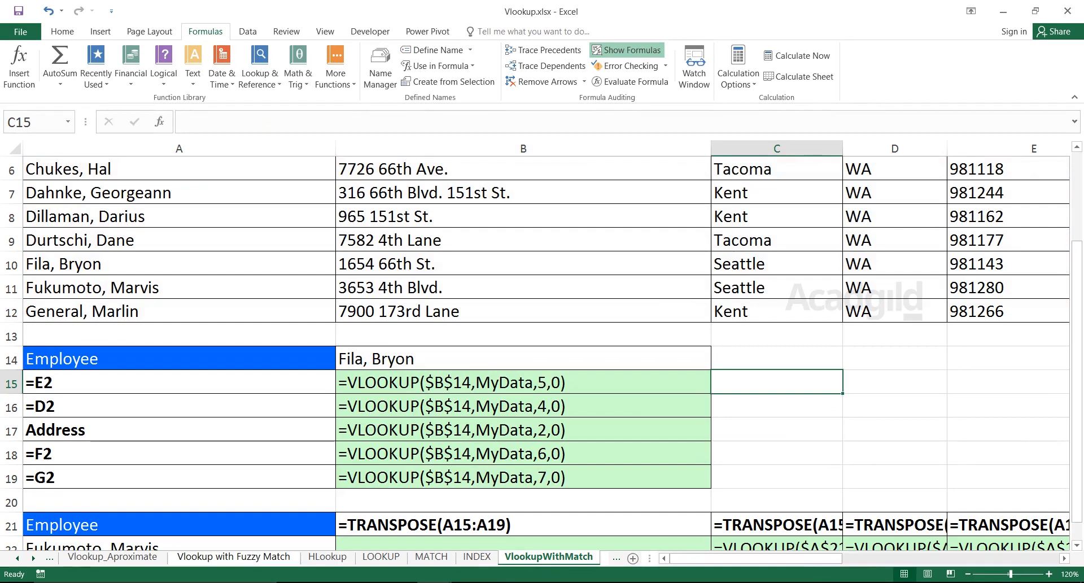
text(=Match)
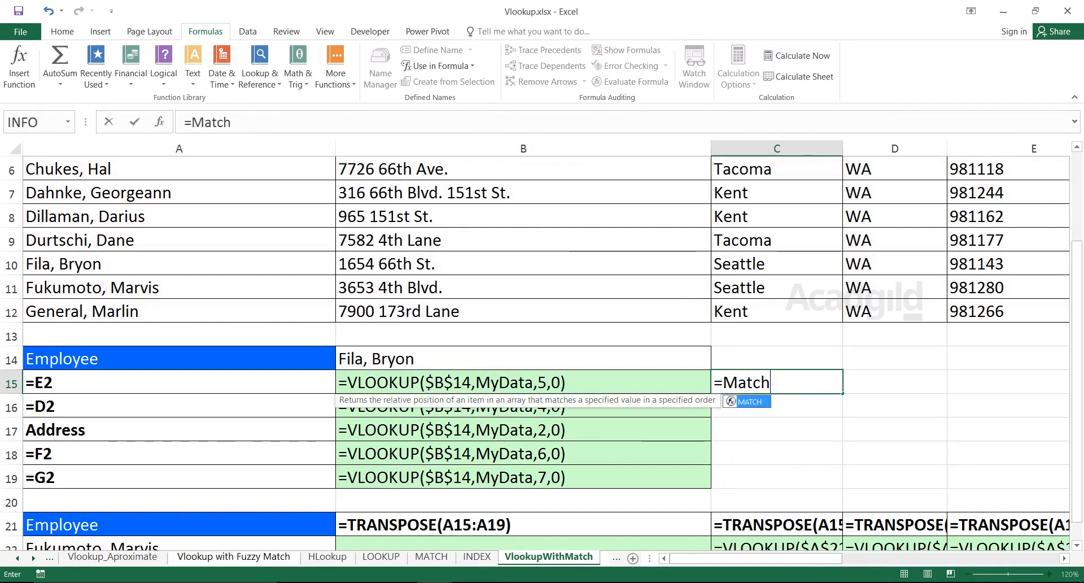
key(Tab)
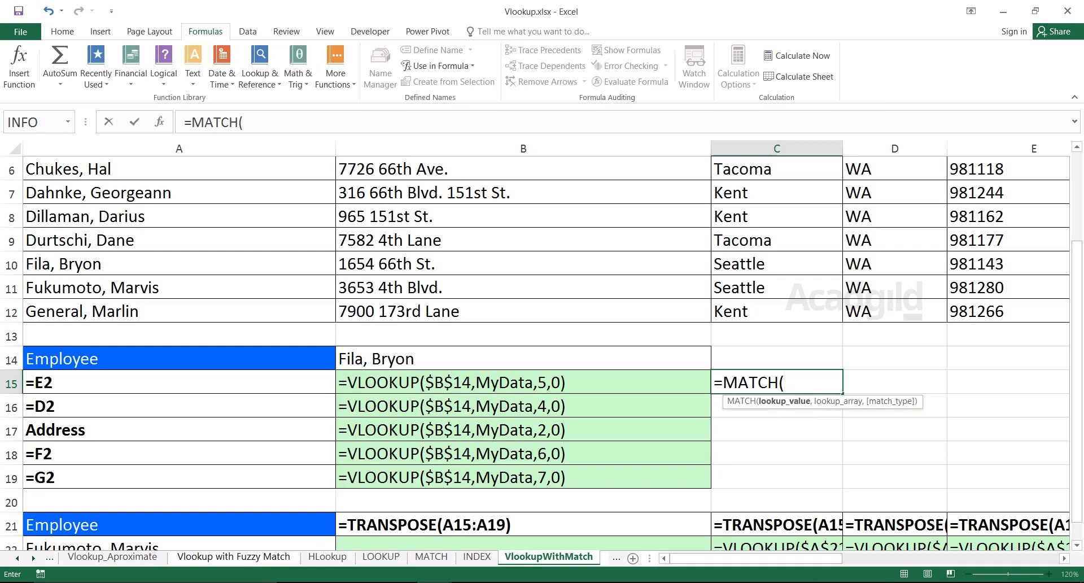
click(179, 382)
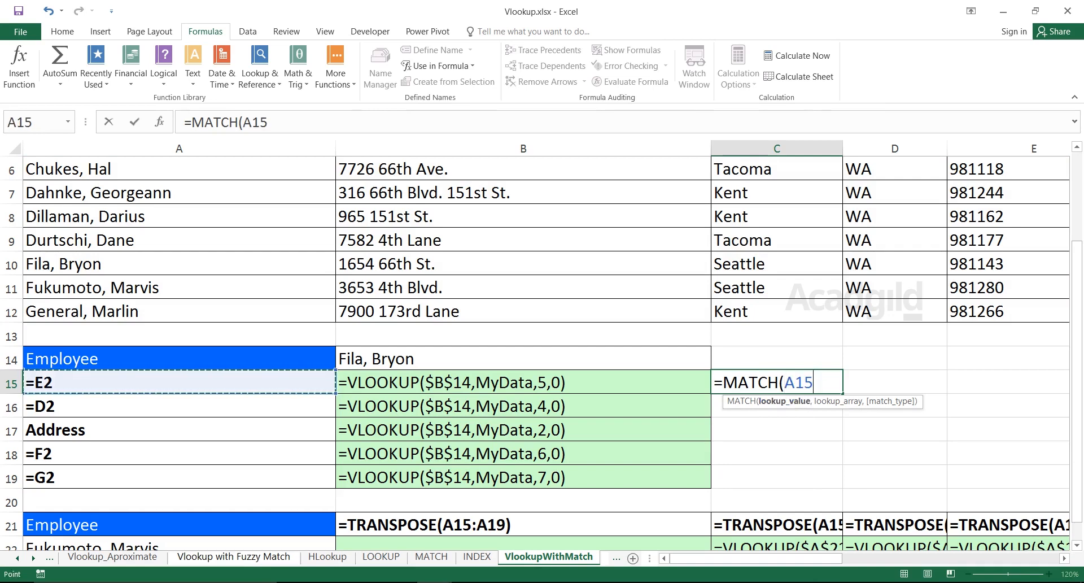
key(Escape)
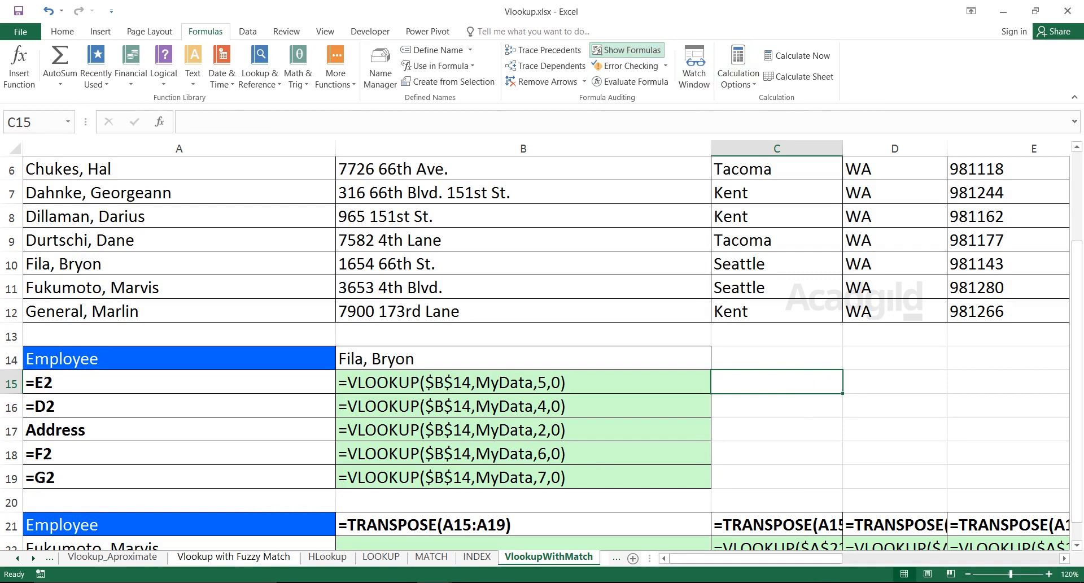
Show results instead of formulas on the sheet and enter =MATCH(A15,A2:I2,0) in C15.
click(626, 50)
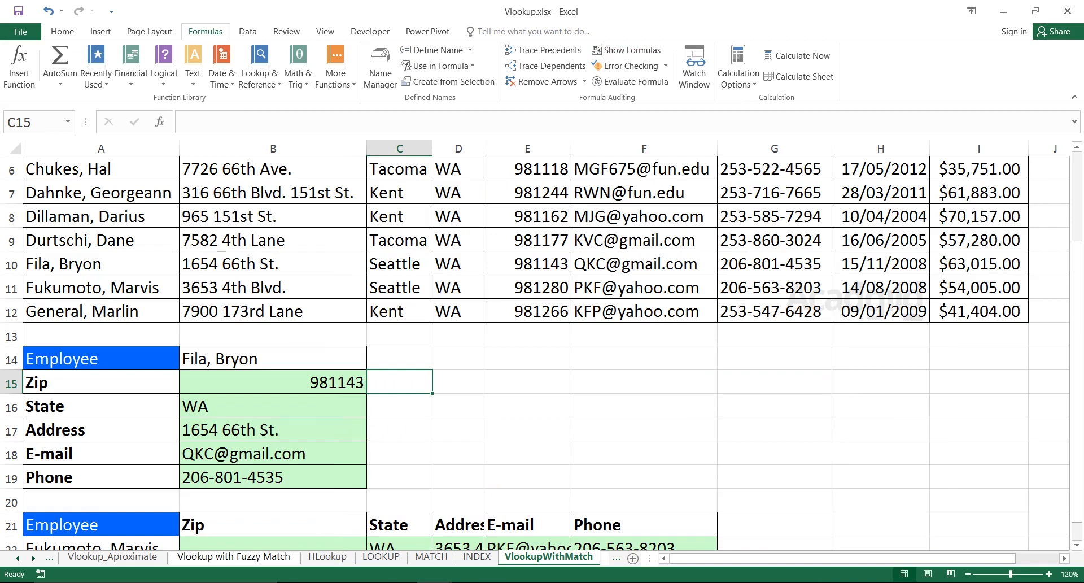
text(=)
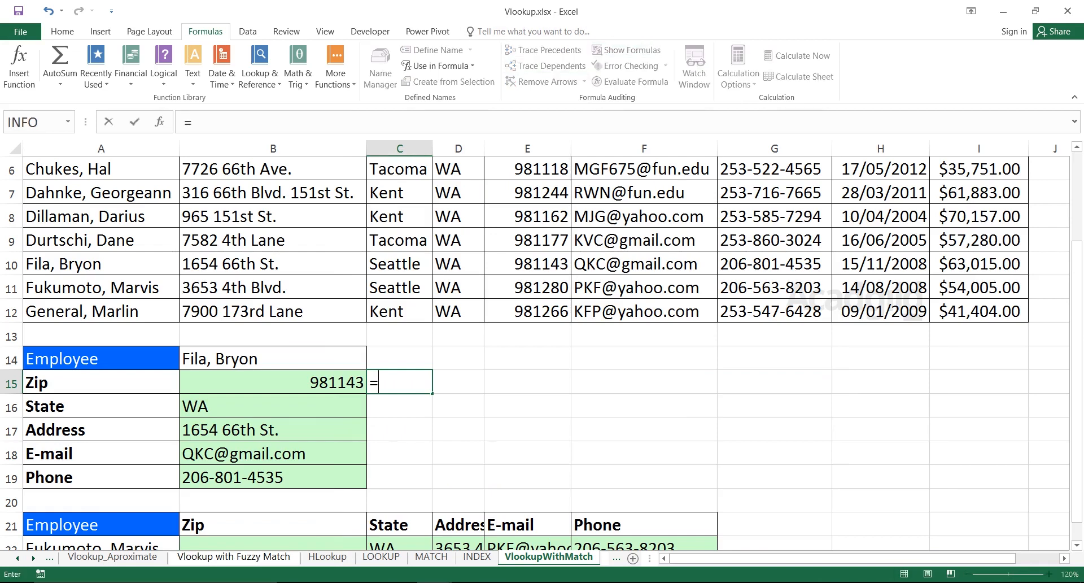
text(Match)
key(Tab)
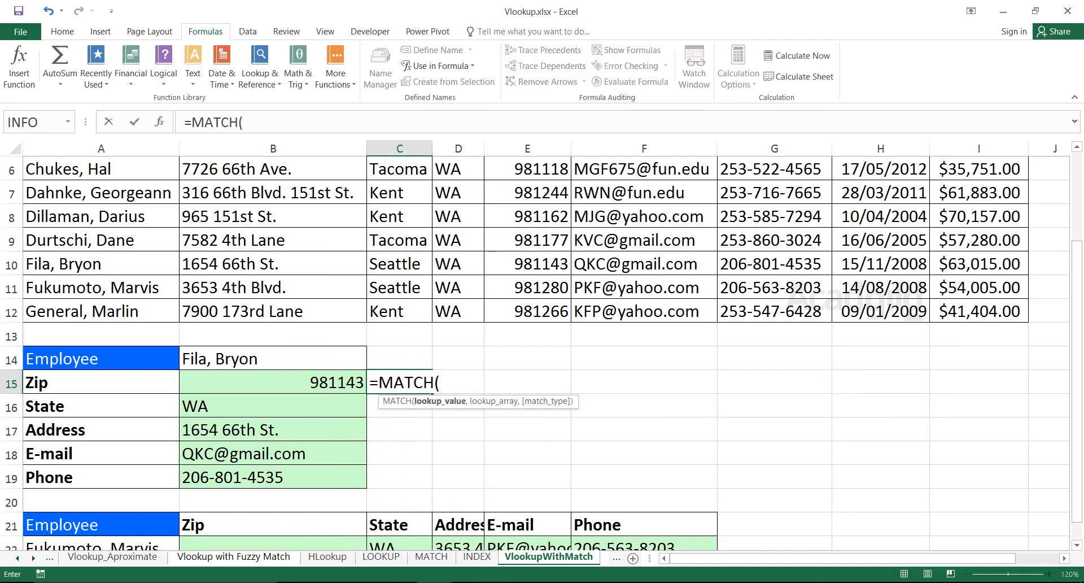
click(101, 382)
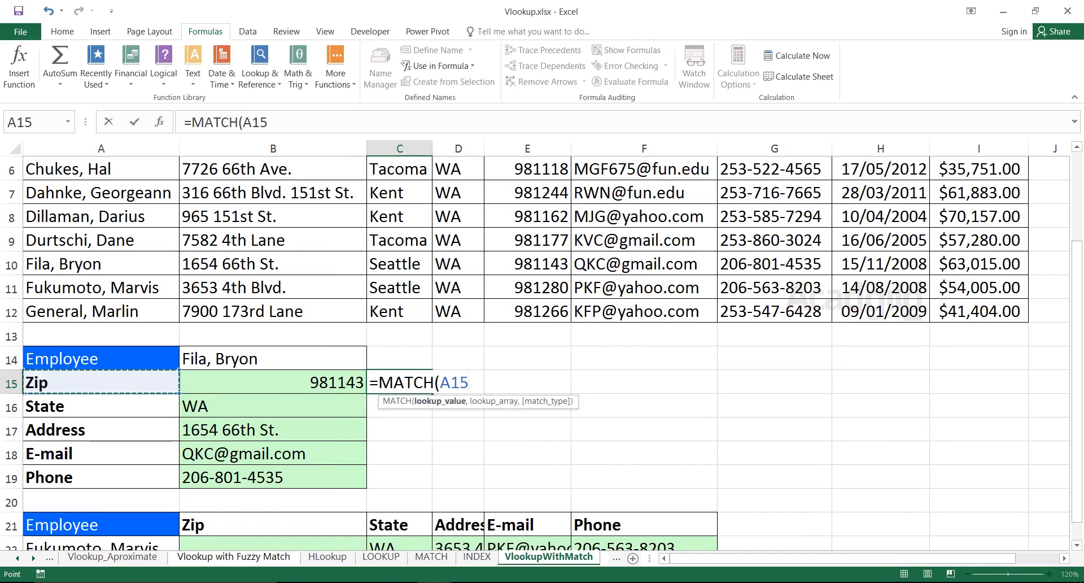
text(,)
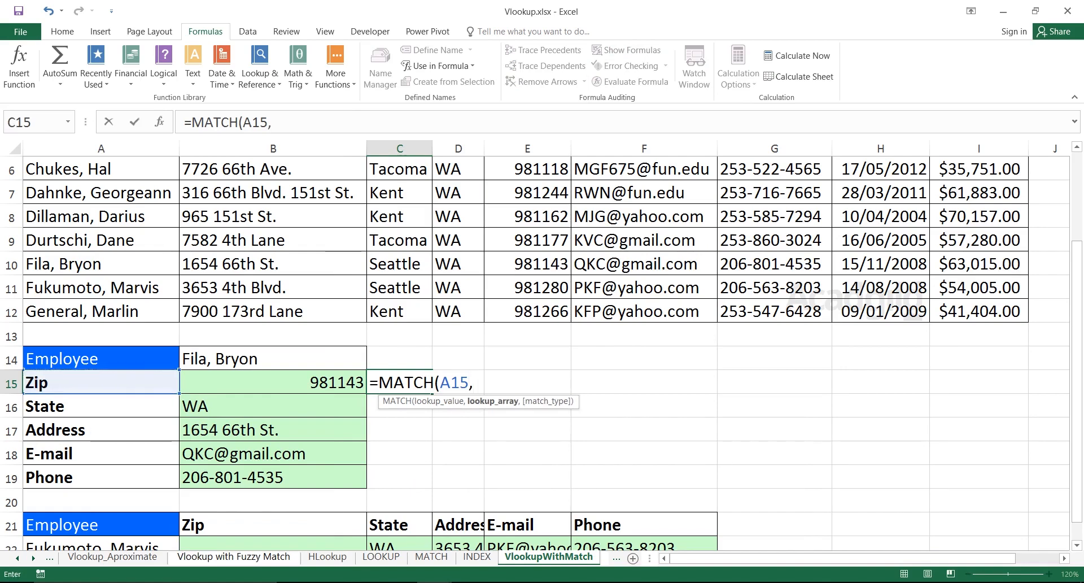
drag(1077, 374, 1077, 283)
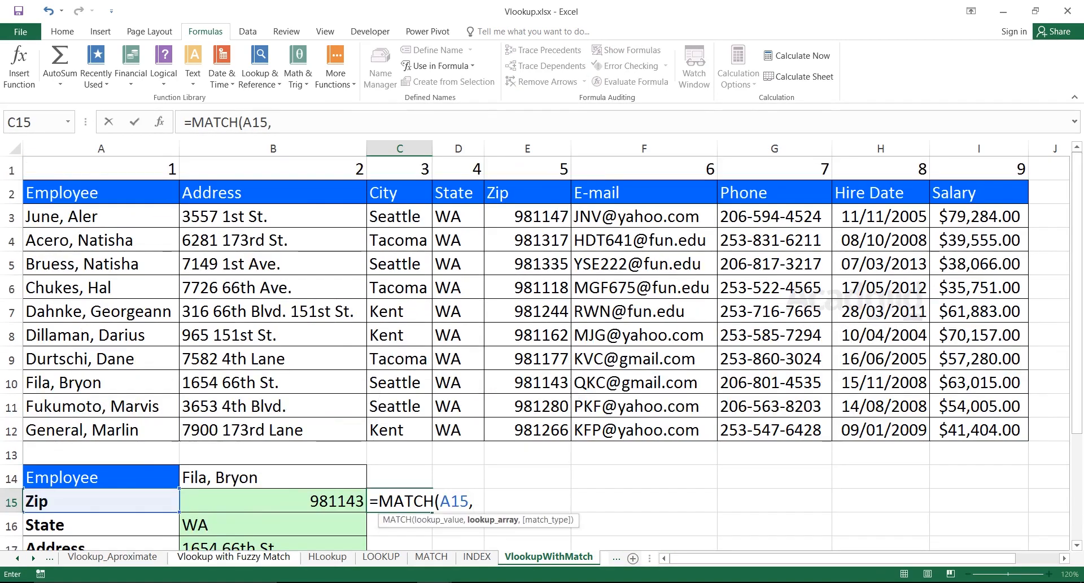
drag(62, 192, 976, 198)
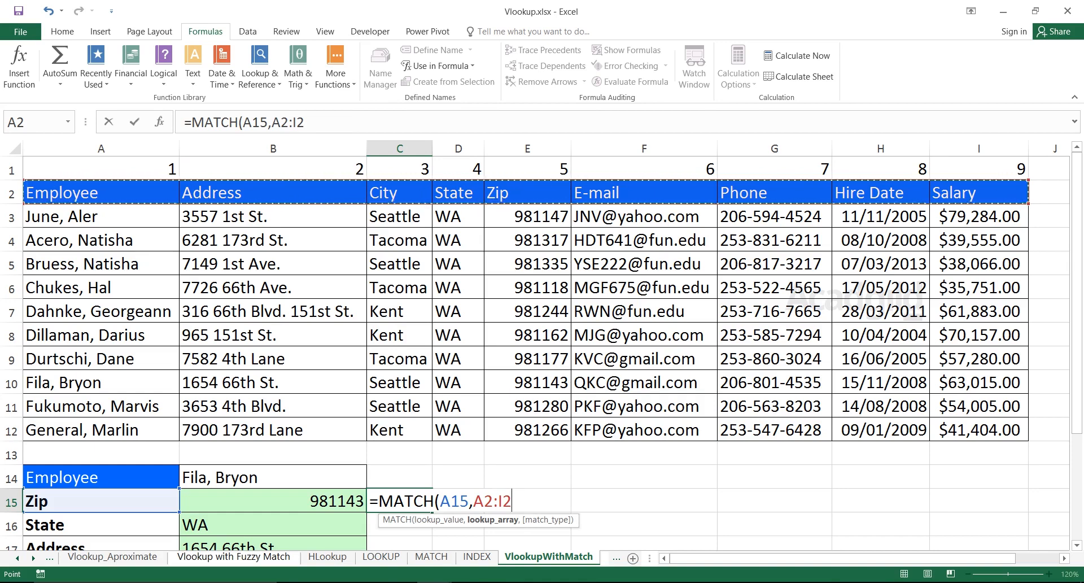
text(,0))
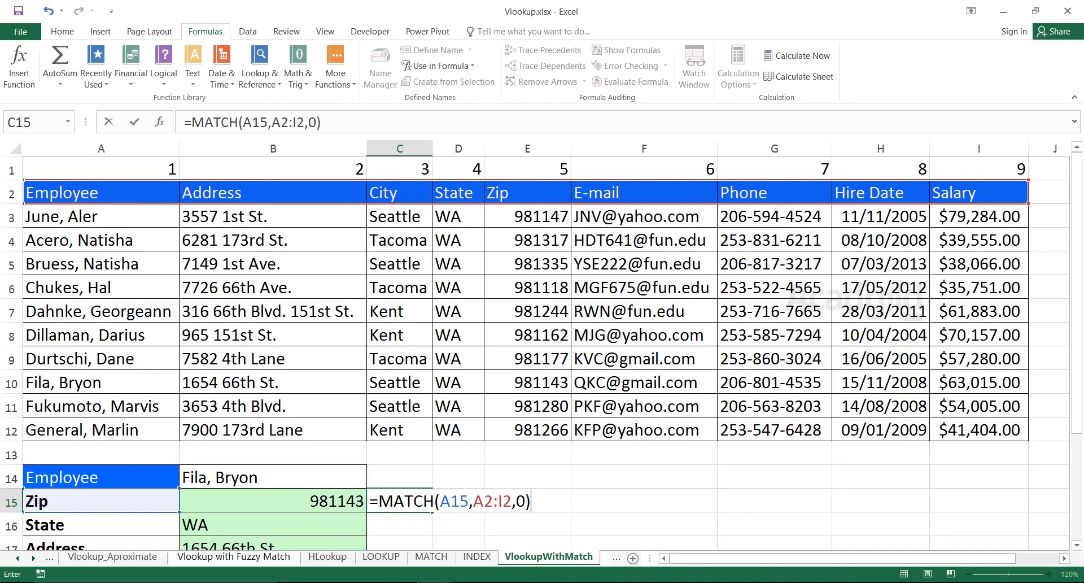
key(Return)
key(Up)
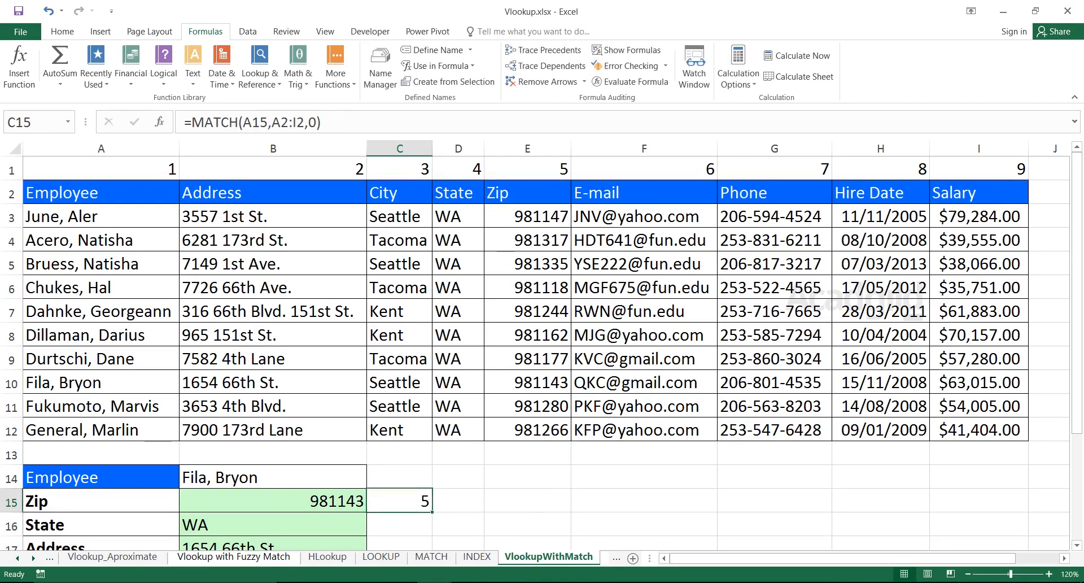
Fill the MATCH formula from C15 down to C19 and compare the lookup array references in C15 and C16.
drag(431, 511, 402, 545)
drag(400, 502, 400, 502)
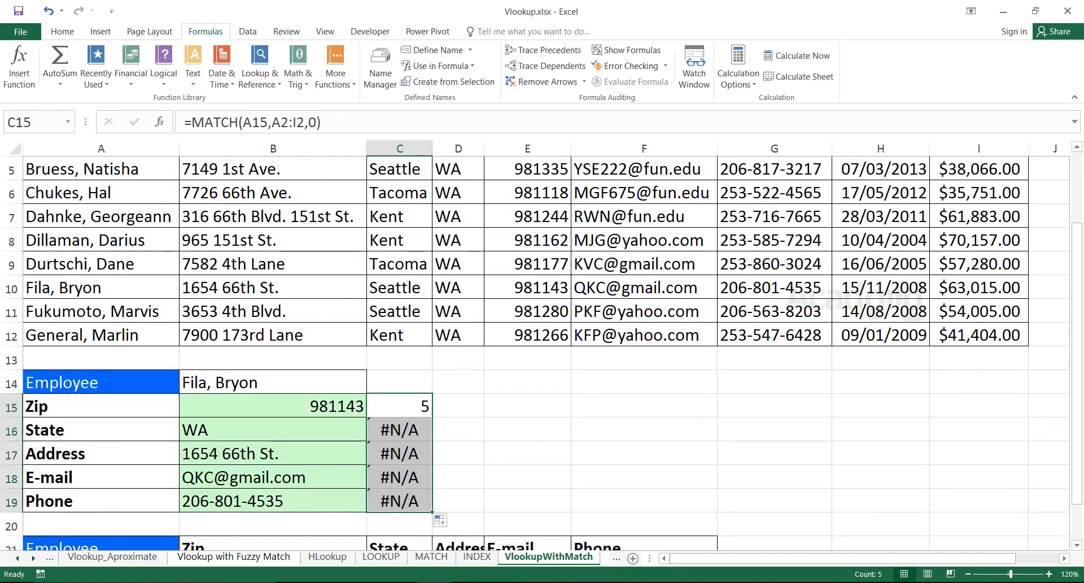
double_click(414, 405)
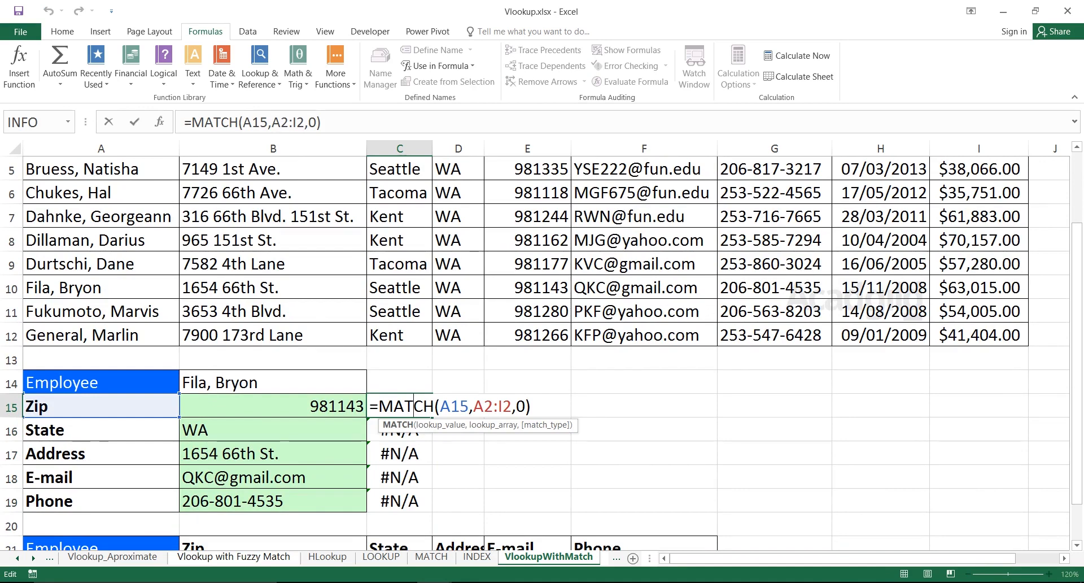
drag(473, 406, 512, 406)
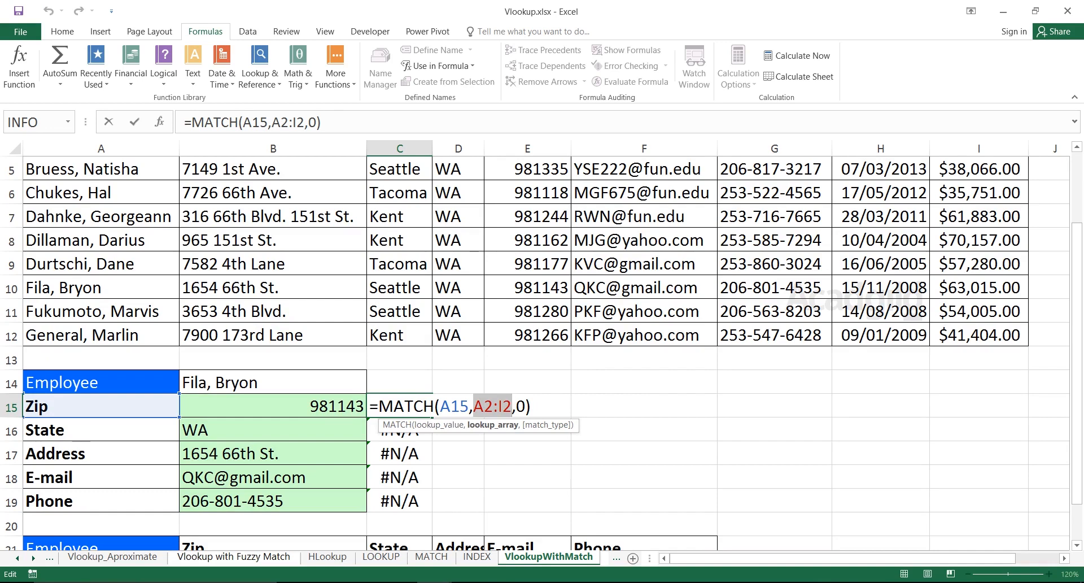
key(Return)
double_click(422, 430)
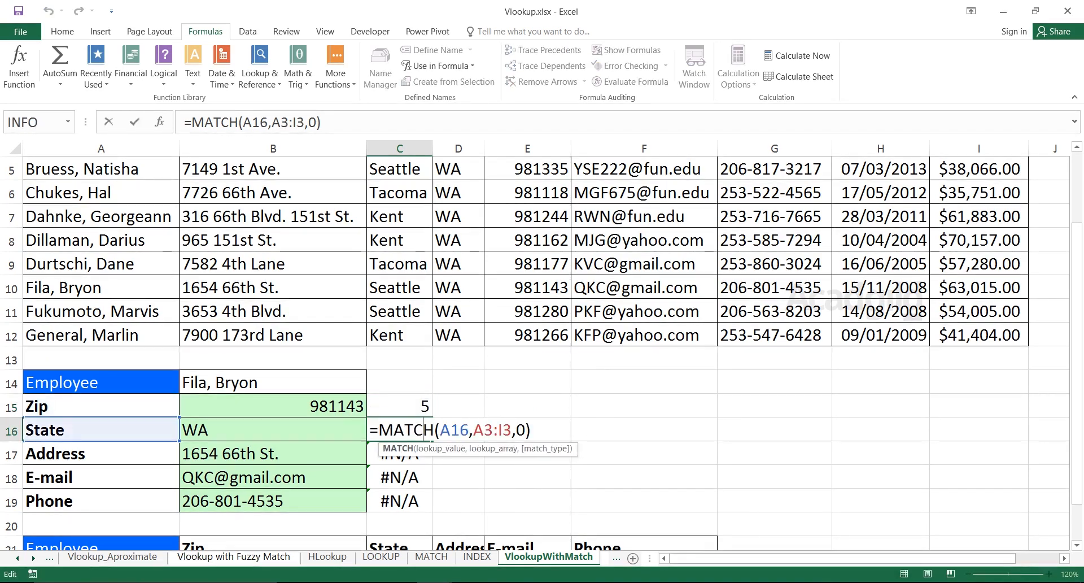
drag(473, 430, 511, 429)
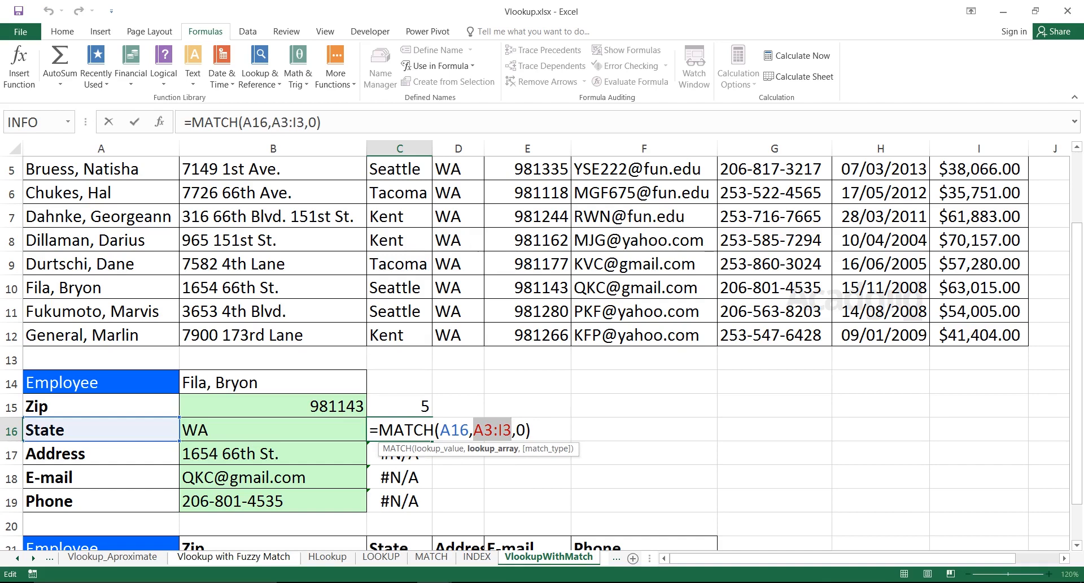
scroll(511, 430, up, 1)
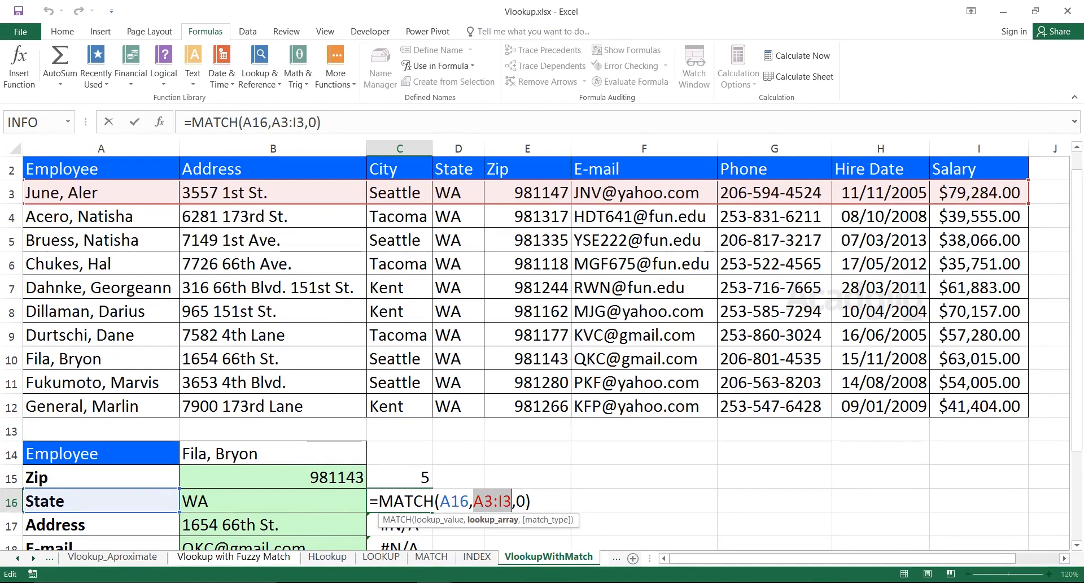
key(ctrl+Return)
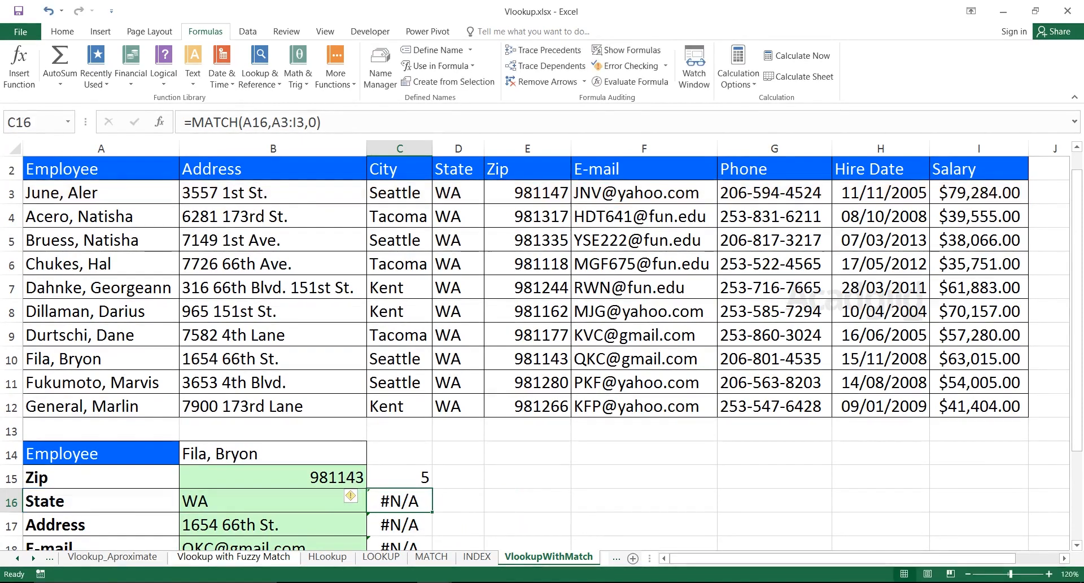
double_click(414, 477)
click(484, 477)
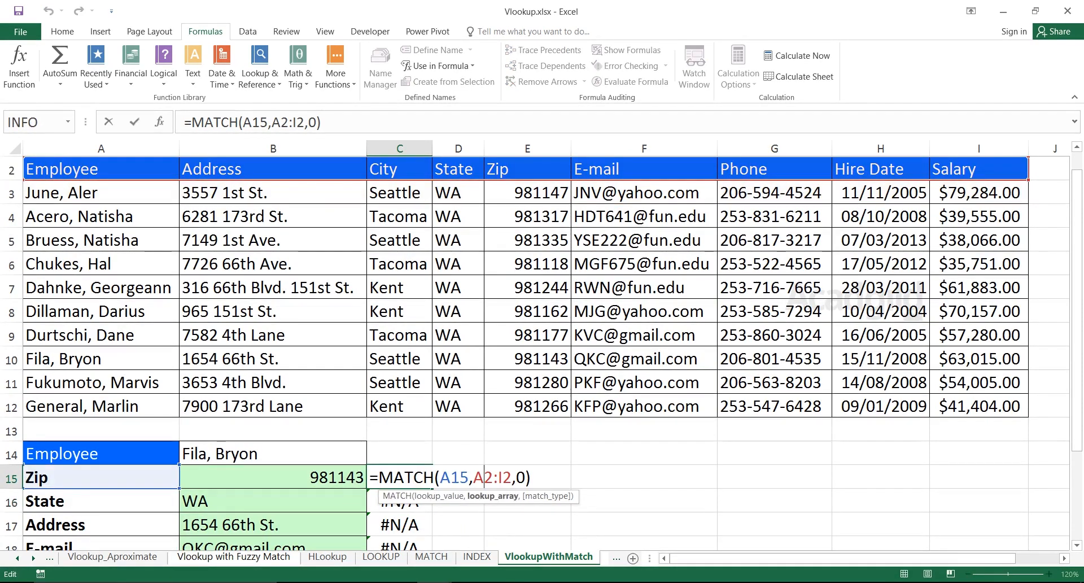
key(F4)
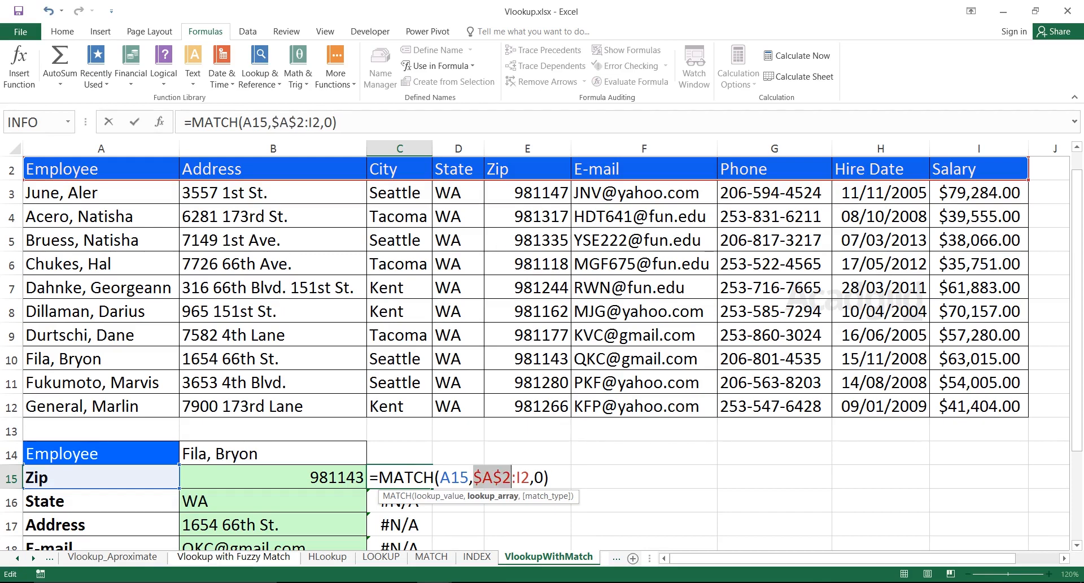
click(521, 477)
key(F4)
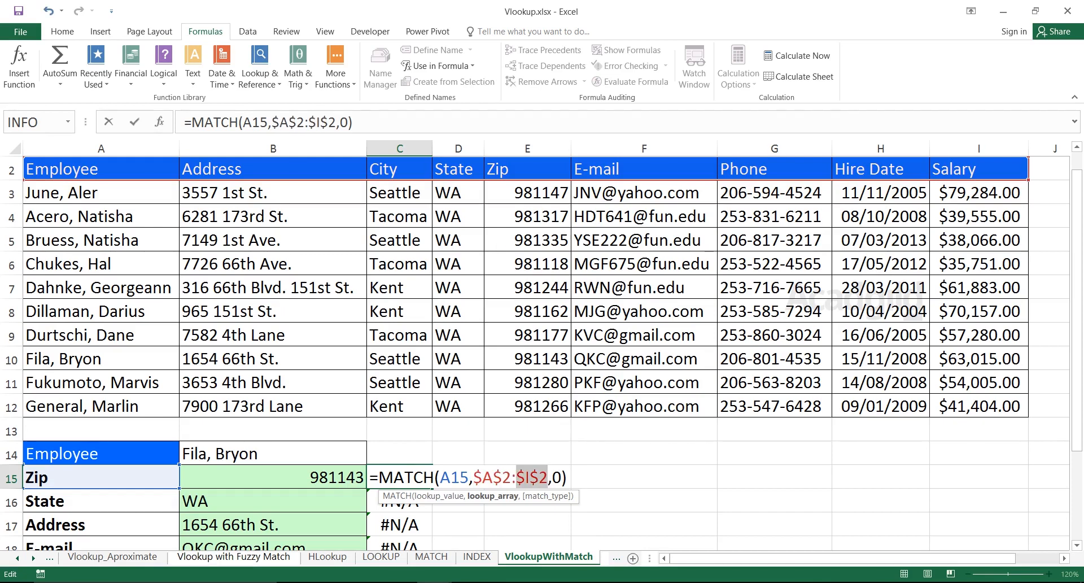
key(Escape)
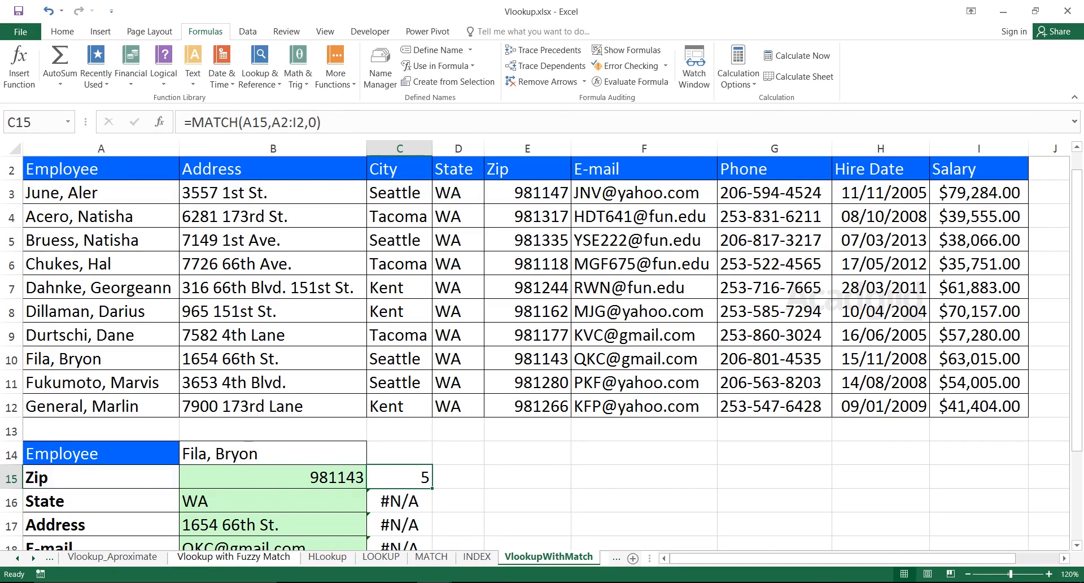
Re-enter the formula in C15 with an absolute lookup range as =MATCH(A15,$A$2:$I$2,0).
text(=MATCH()
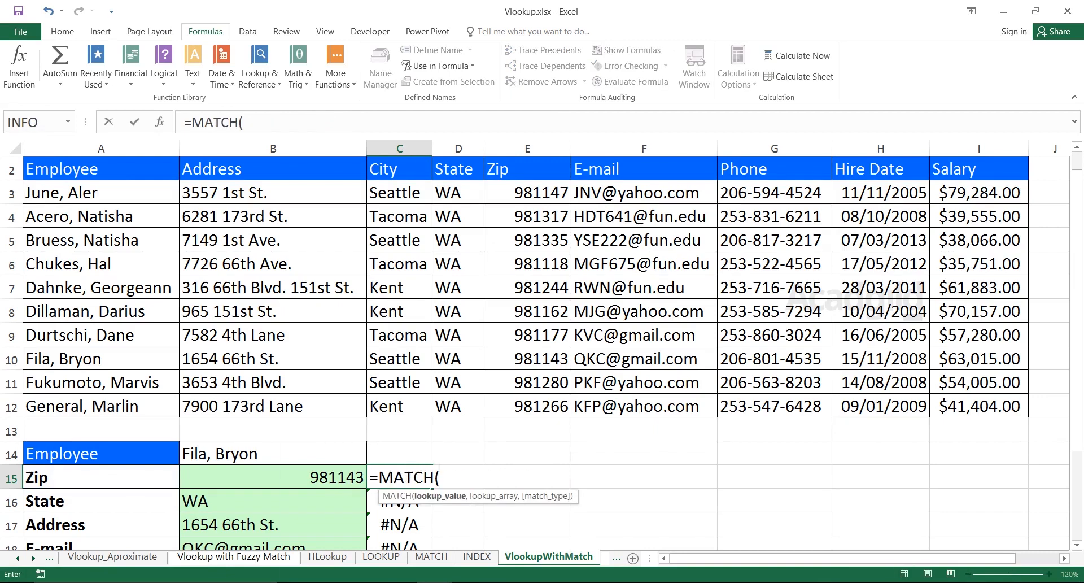
click(101, 478)
text(,)
drag(101, 168, 978, 193)
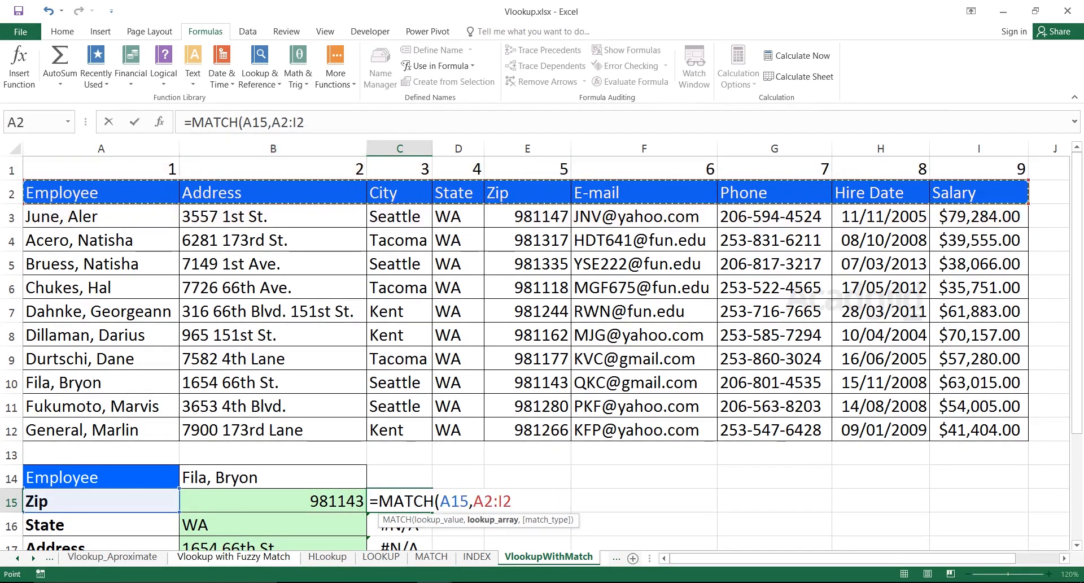
key(F4)
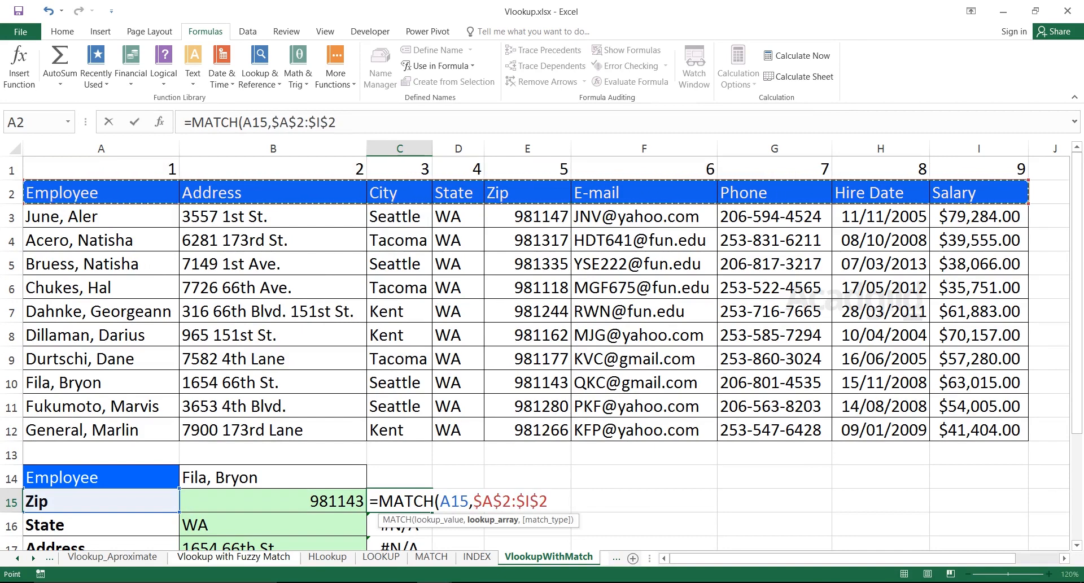
text(,0))
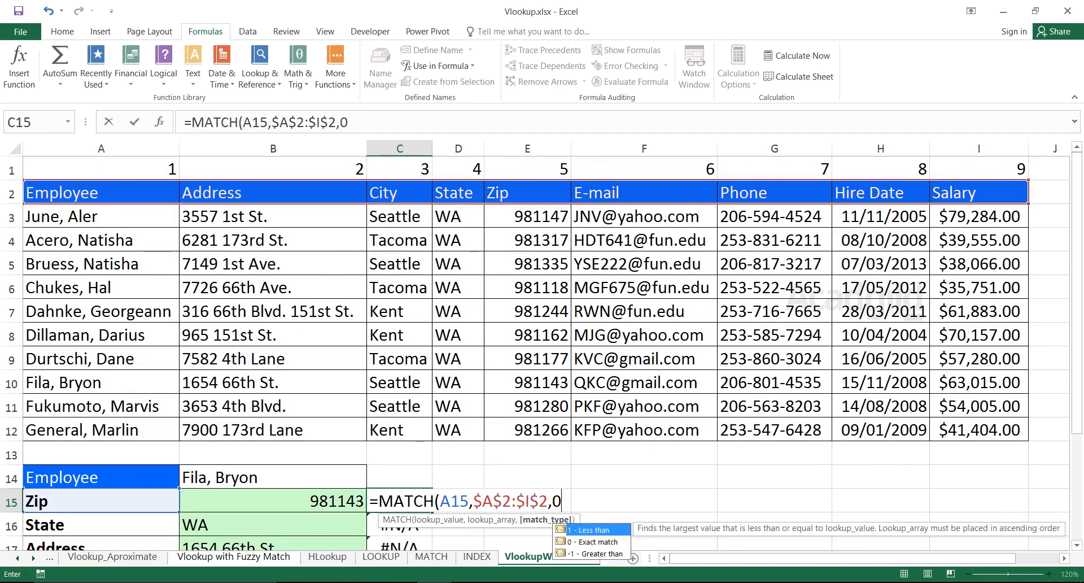
key(Return)
key(Up)
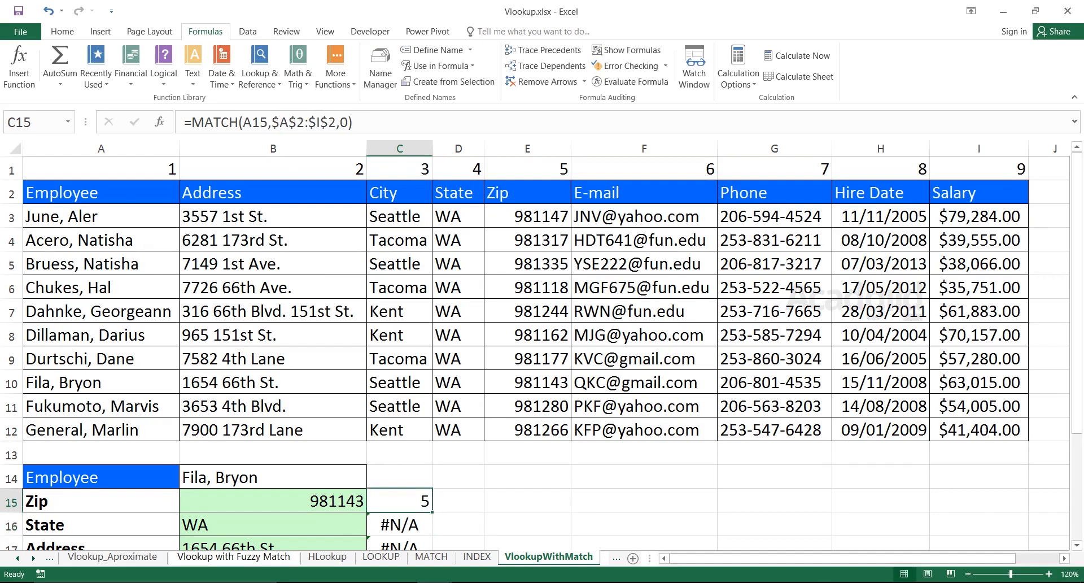
Fill the MATCH formula from C15 down to C19 and check the copied cells.
double_click(432, 512)
key(Down)
key(Down)
key(Down)
key(Down)
key(Down)
key(Up)
key(Up)
key(Up)
key(Up)
key(Up)
key(Down)
key(Down)
key(Down)
key(Down)
key(Up)
key(Up)
key(Up)
key(Up)
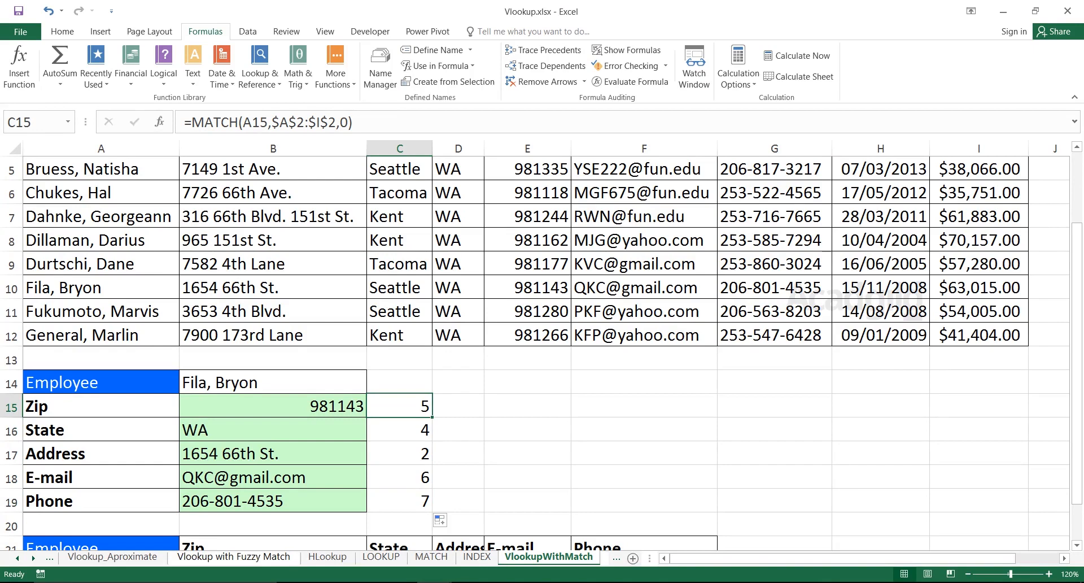
Compare the column index argument of the Zip lookup formula in B15 with the MATCH formula in C15, leaving both unchanged.
key(Left)
key(F2)
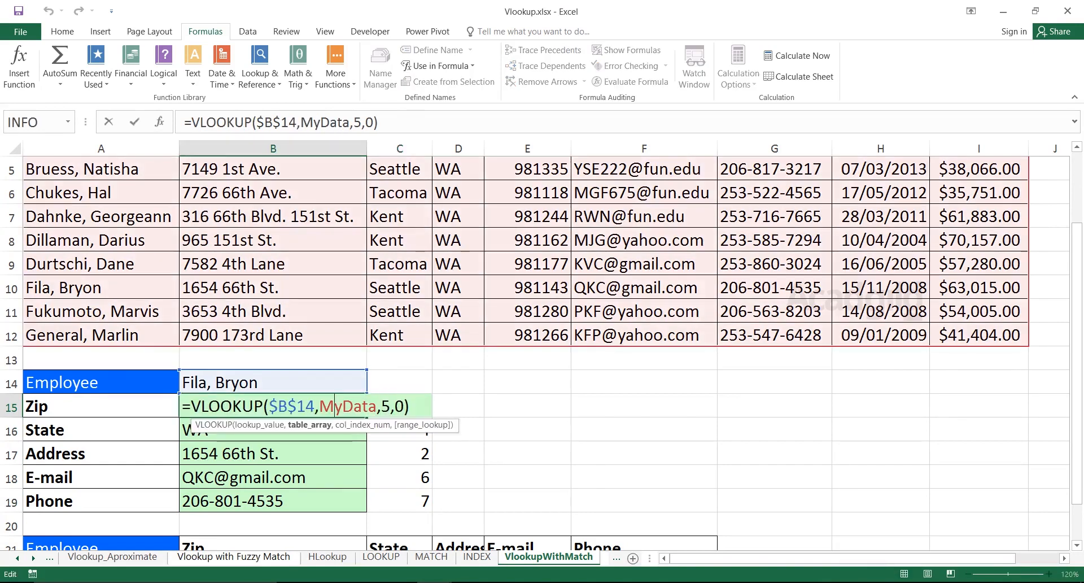
key(Return)
key(Up)
key(F2)
drag(390, 406, 382, 406)
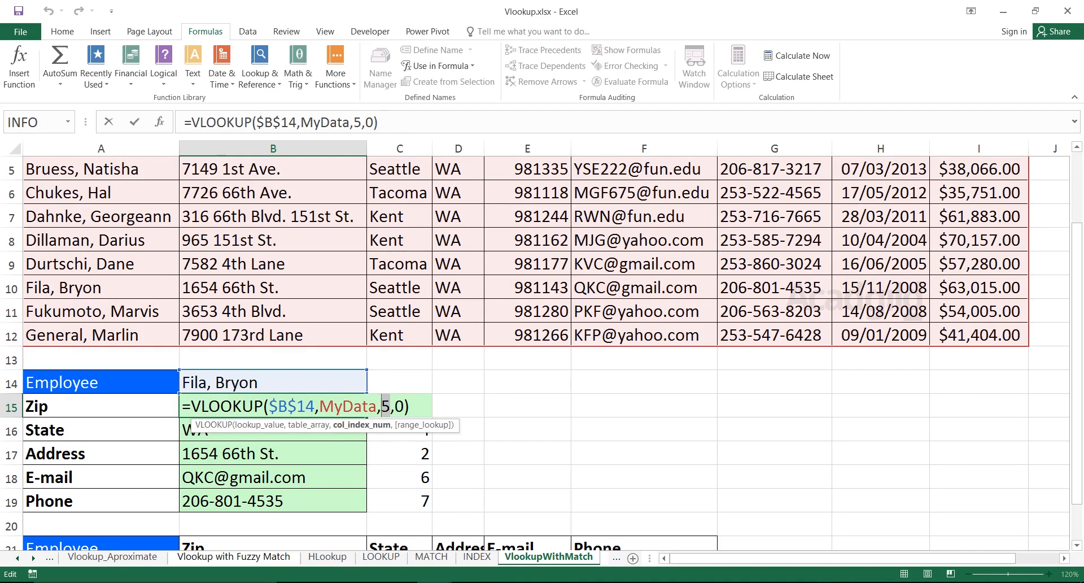
key(Return)
click(405, 406)
double_click(404, 406)
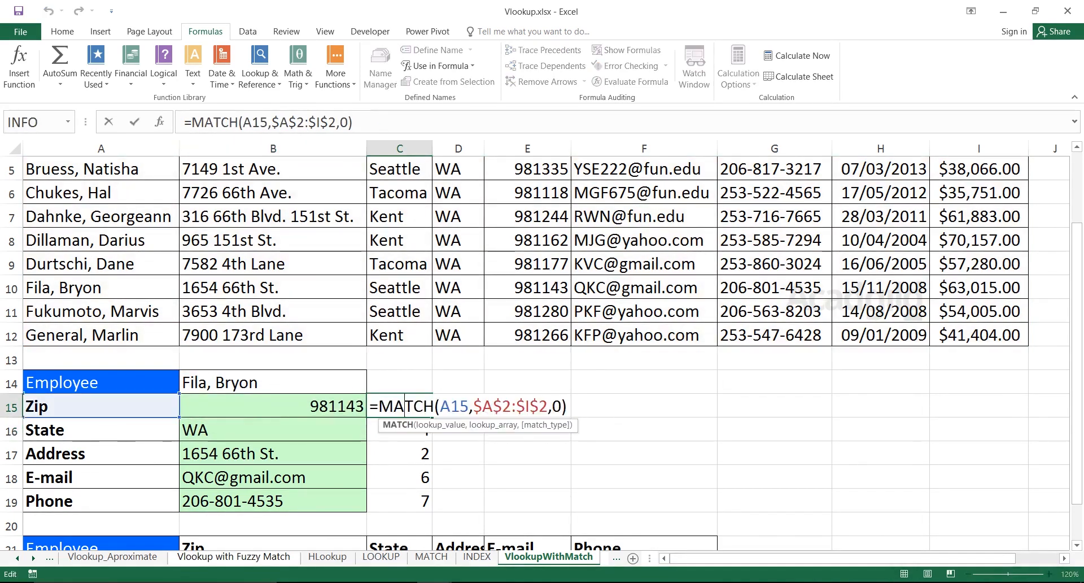
drag(567, 406, 370, 406)
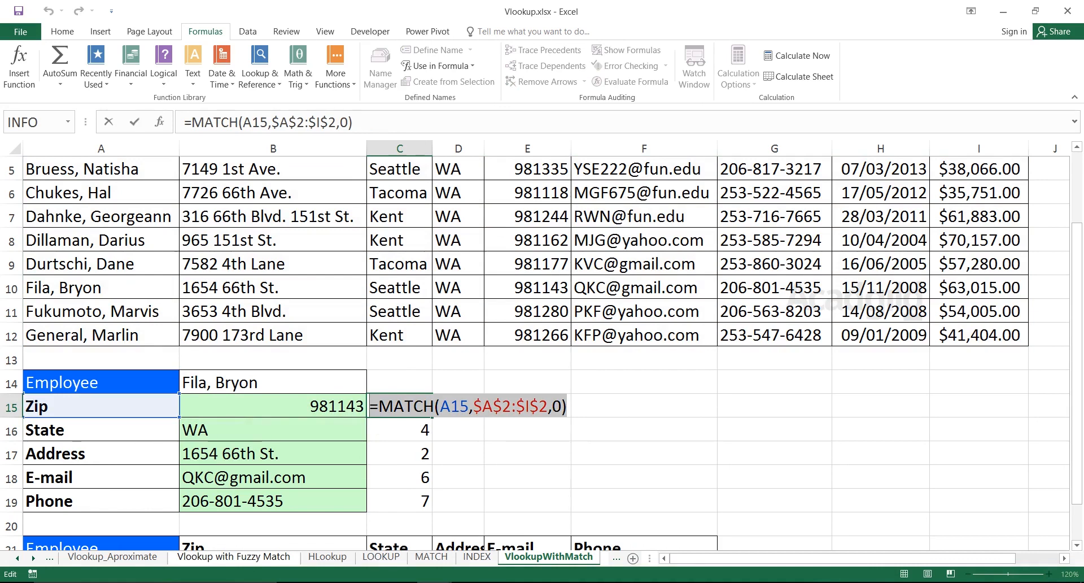
click(643, 406)
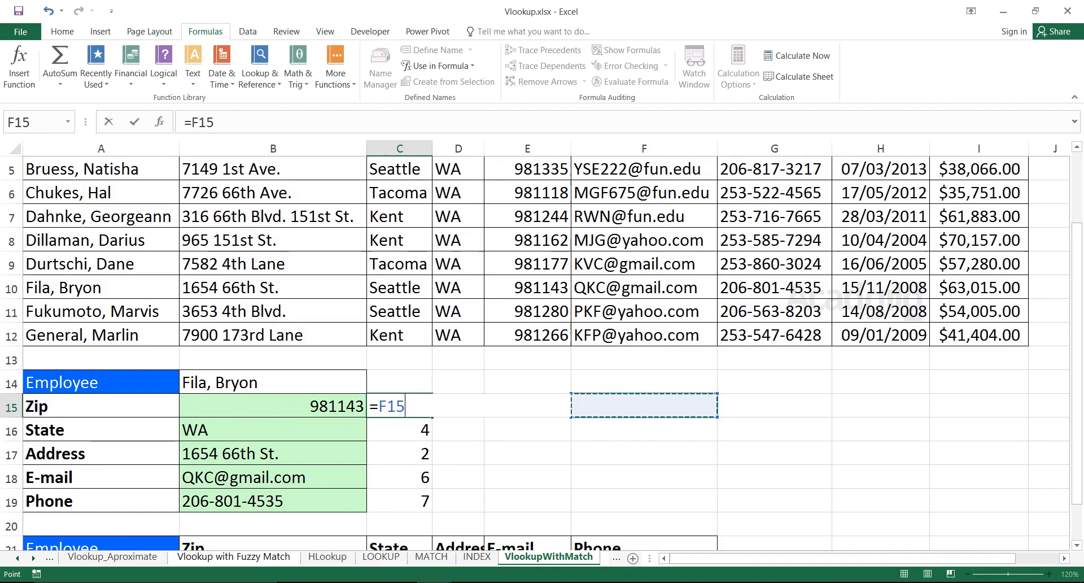
key(Escape)
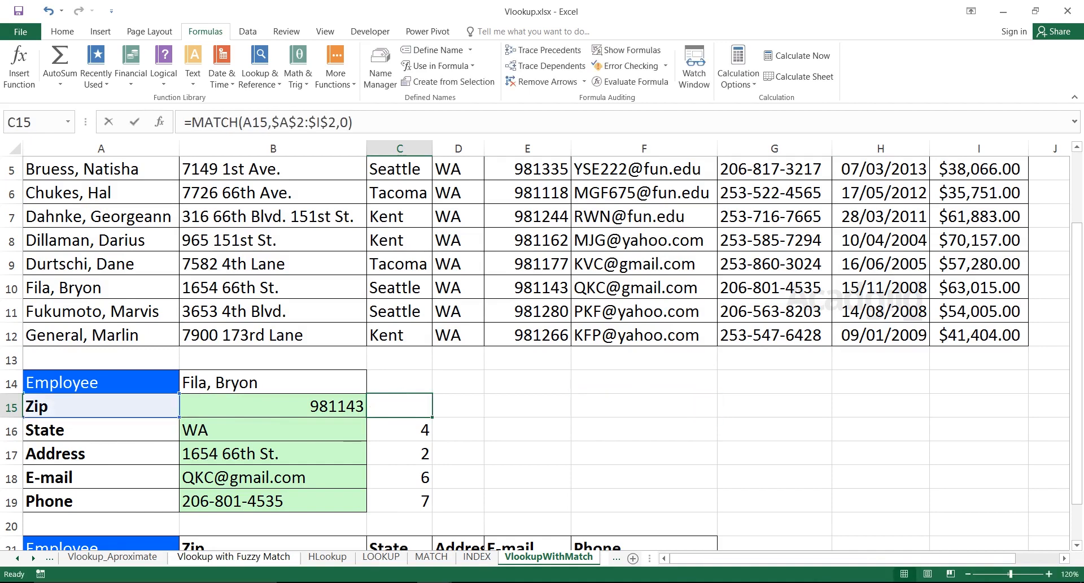
Copy the MATCH(A15,$A$2:$I$2,0) expression from the formula in C15, without its equals sign.
double_click(405, 405)
drag(568, 406, 379, 406)
right_click(386, 408)
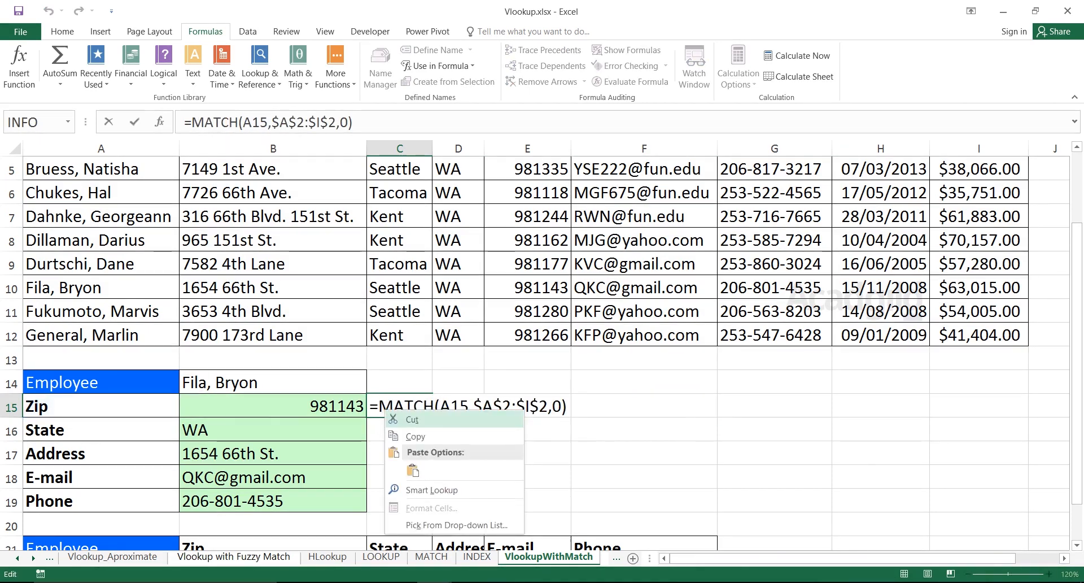
click(415, 438)
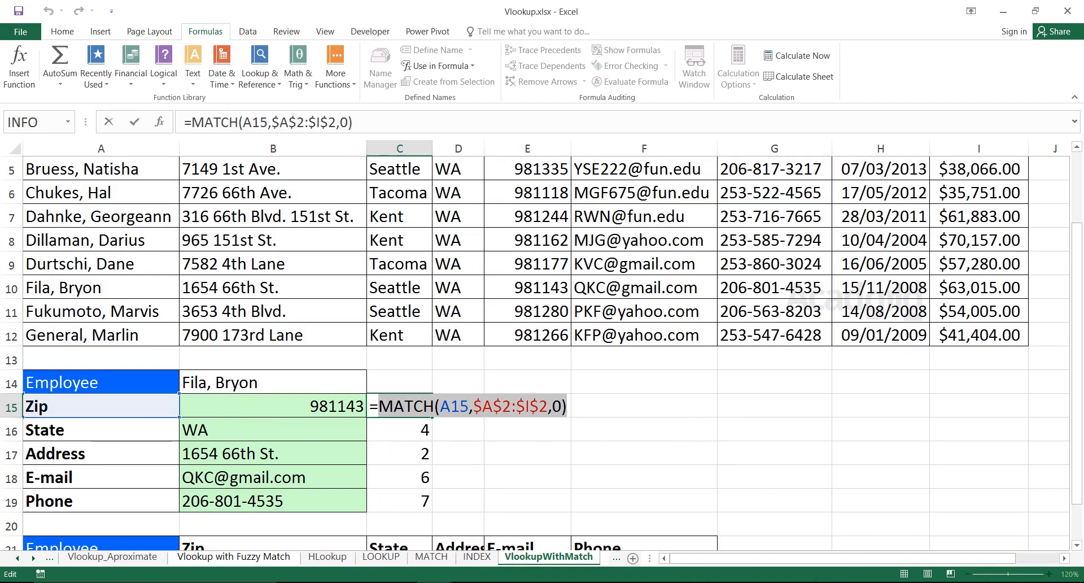
key(Return)
Replace the column index number in the B15 formula with the copied expression, giving =VLOOKUP($B$14,MyData,MATCH(A15,$A$2:$I$2,0),0).
double_click(334, 406)
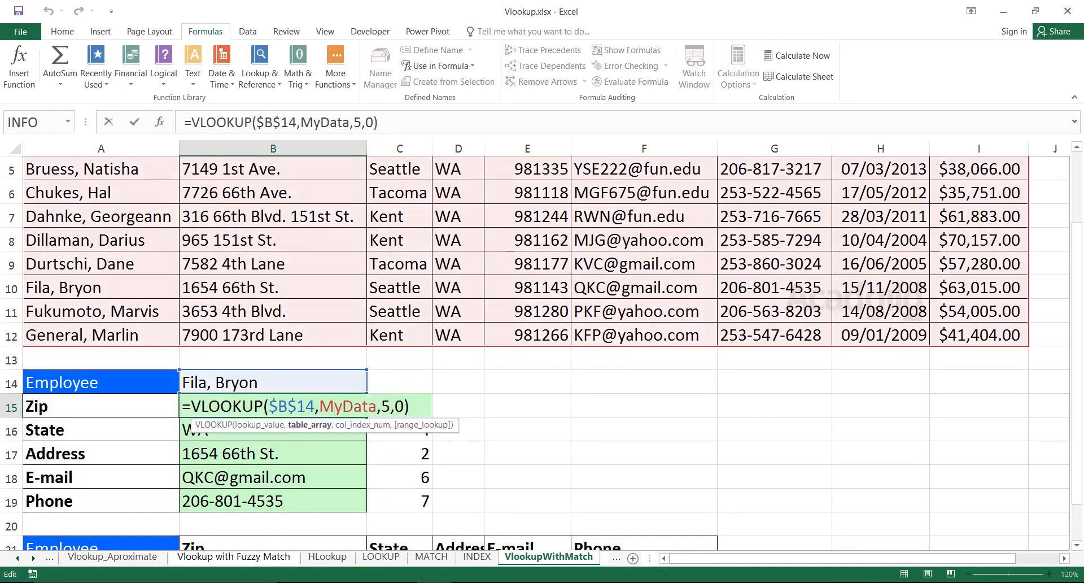
click(389, 406)
key(BackSpace)
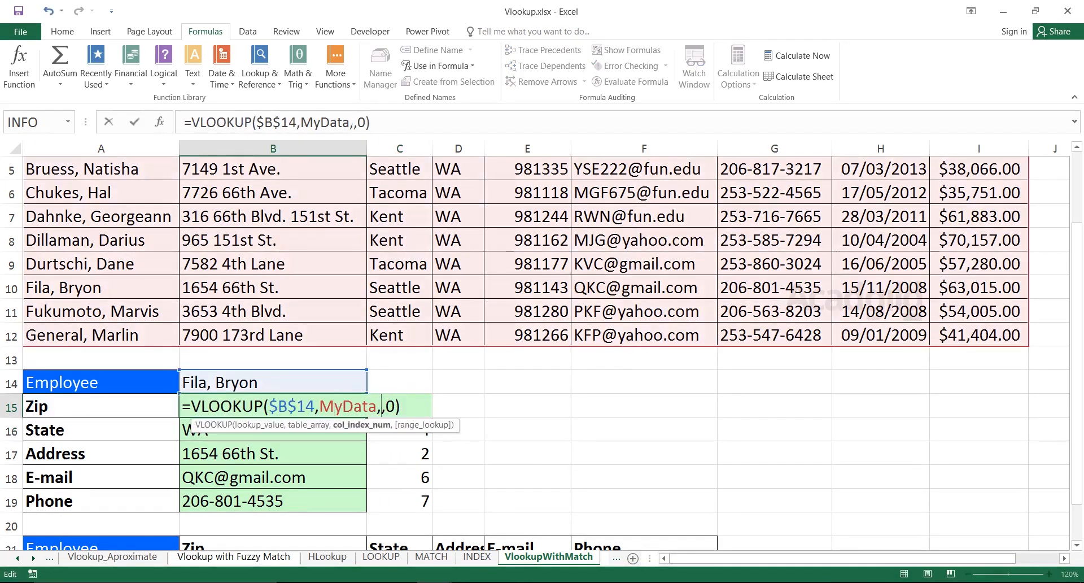
key(ctrl+v)
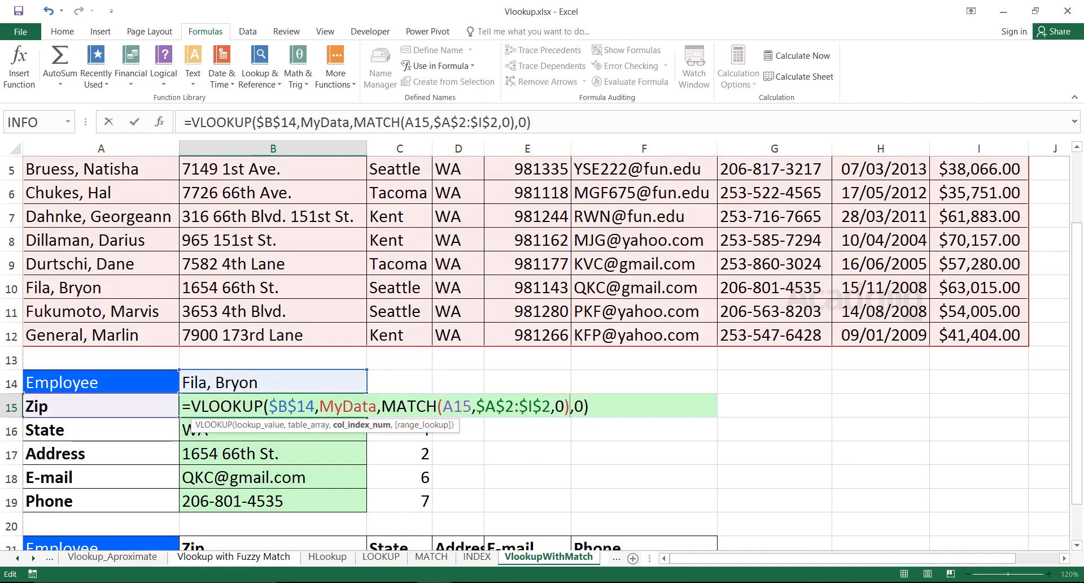
key(Return)
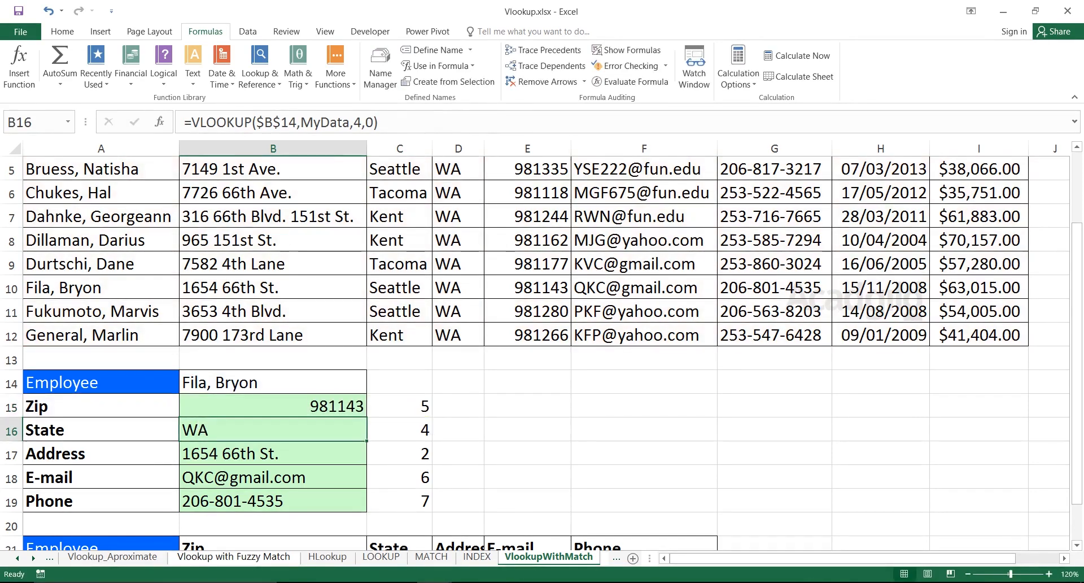
Fill the B15 formula down to B19 and inspect the copied formulas in B16 and B17.
key(Up)
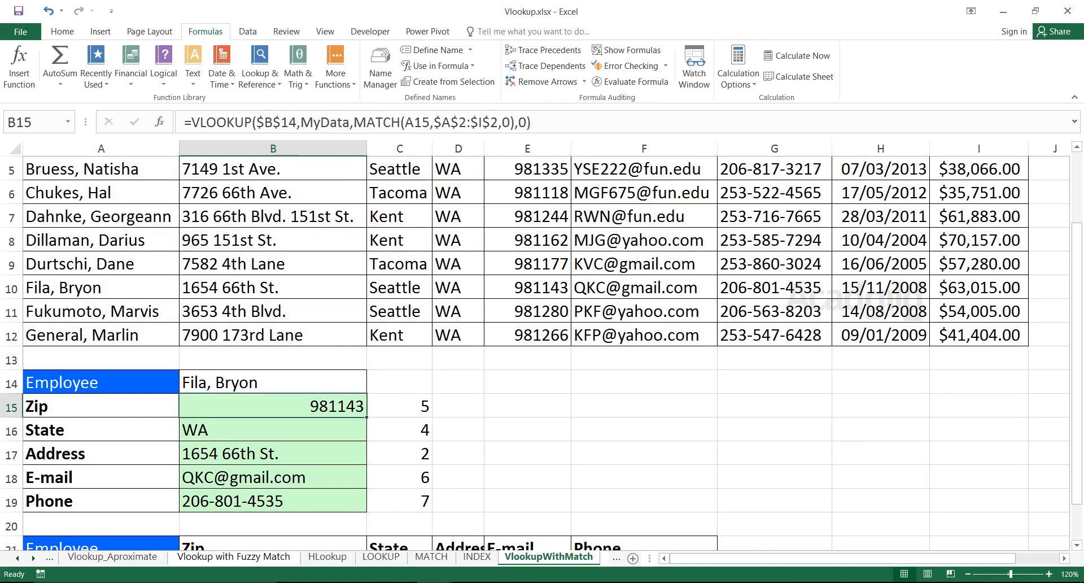
double_click(367, 417)
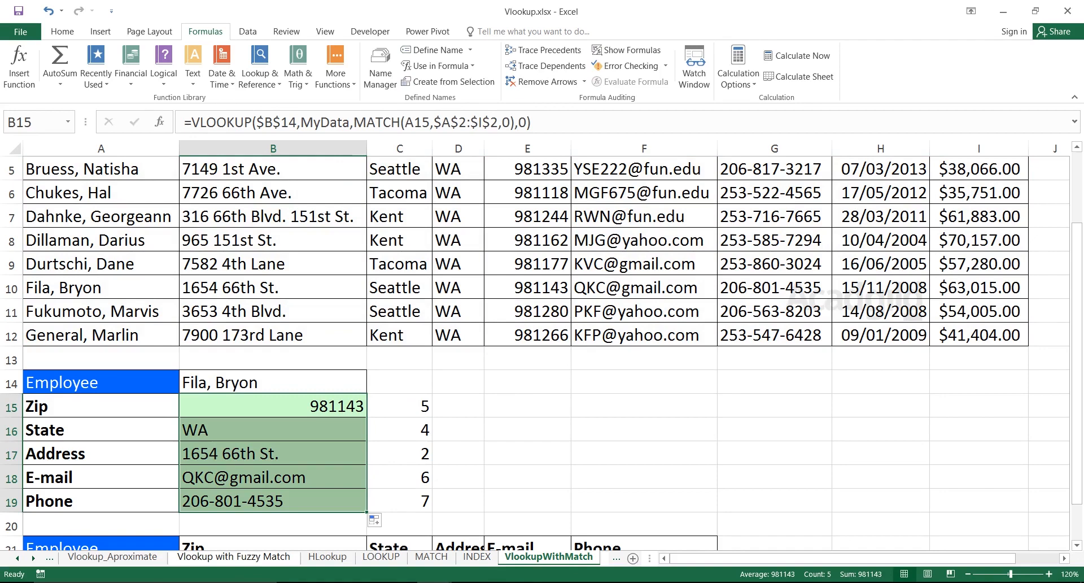
double_click(314, 429)
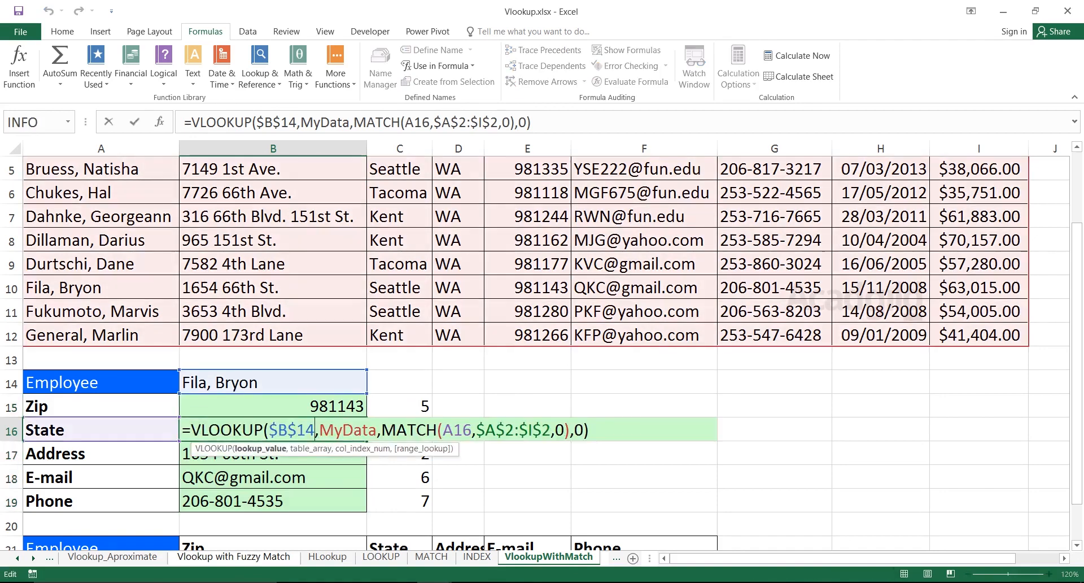
key(Return)
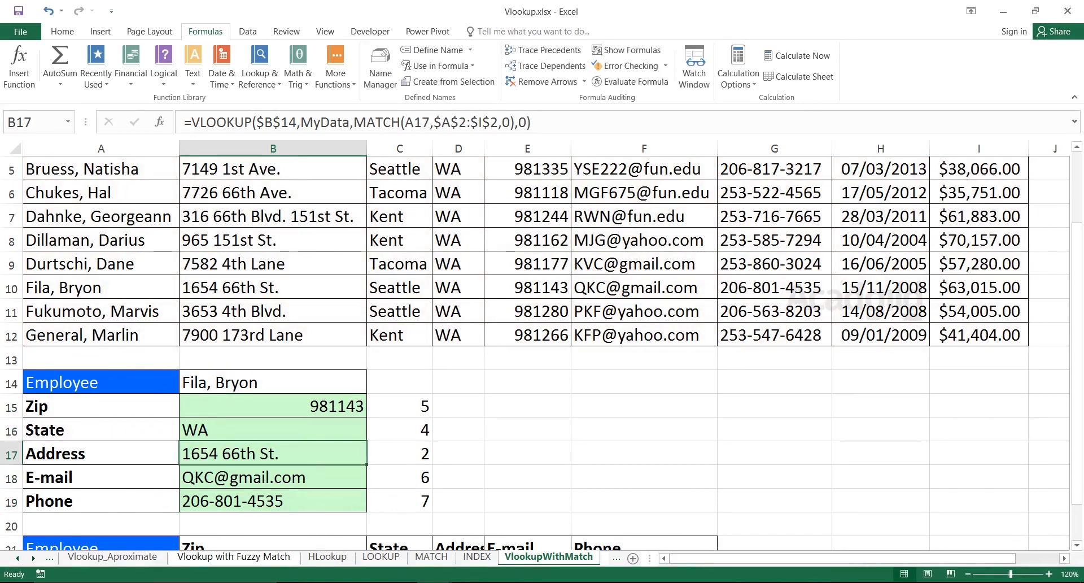
double_click(342, 453)
key(Return)
Clear B16:B19 and refill the VLOOKUP with MATCH formula from B15 down to B19.
drag(334, 430, 333, 501)
key(Delete)
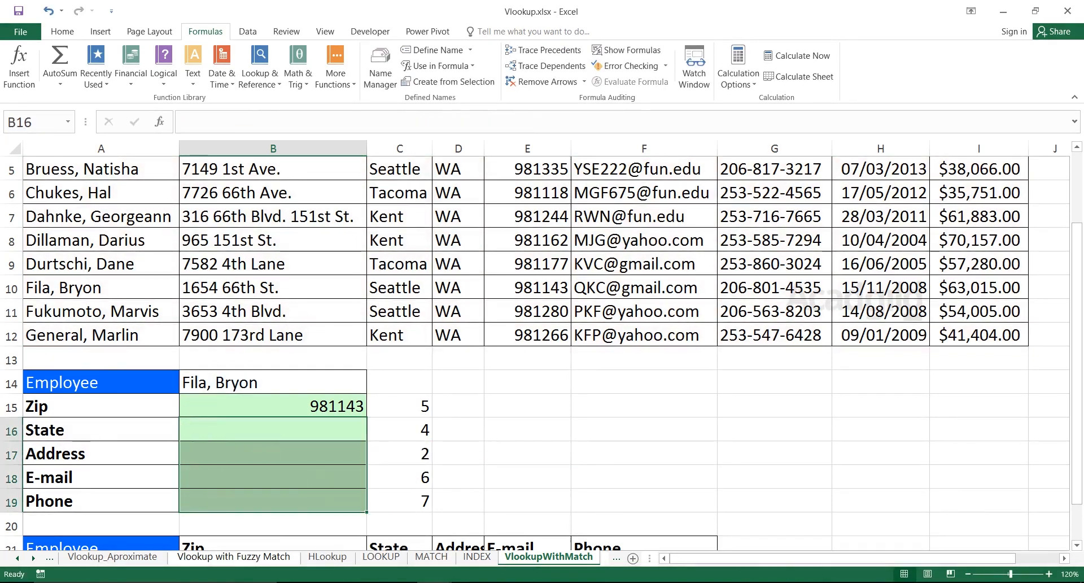
click(316, 406)
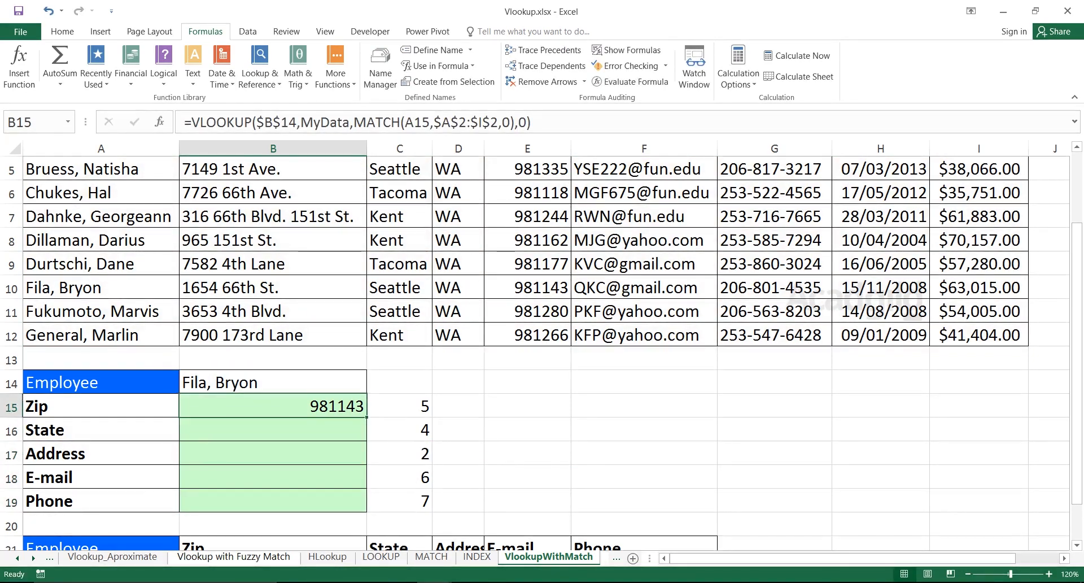
drag(367, 417, 366, 510)
drag(316, 406, 316, 501)
Compare the lookup results in B15:B19 with their field labels in column A.
click(101, 429)
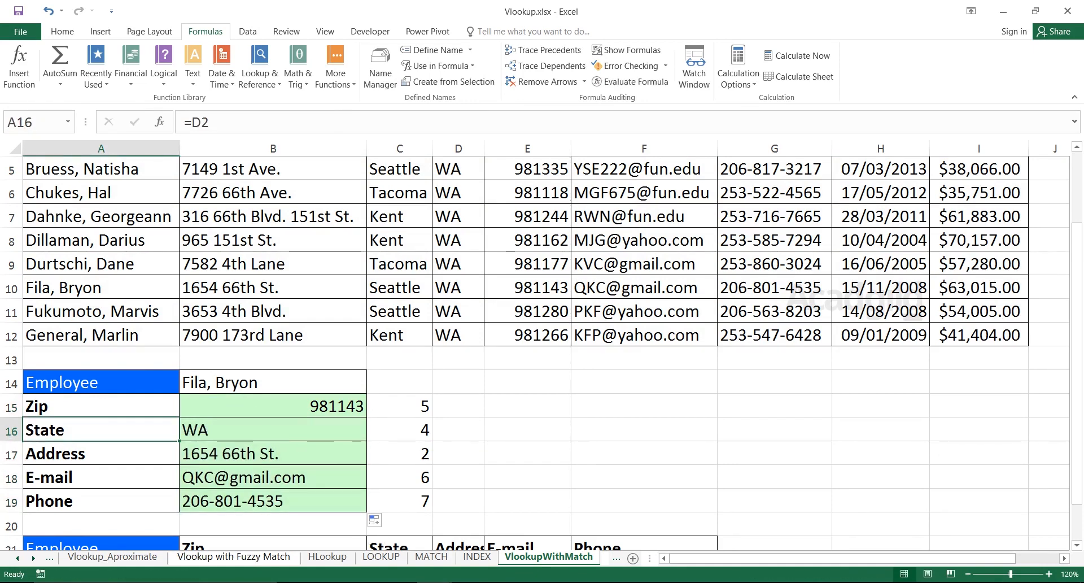
click(273, 430)
click(101, 477)
click(273, 477)
click(273, 500)
click(101, 501)
click(273, 500)
click(101, 501)
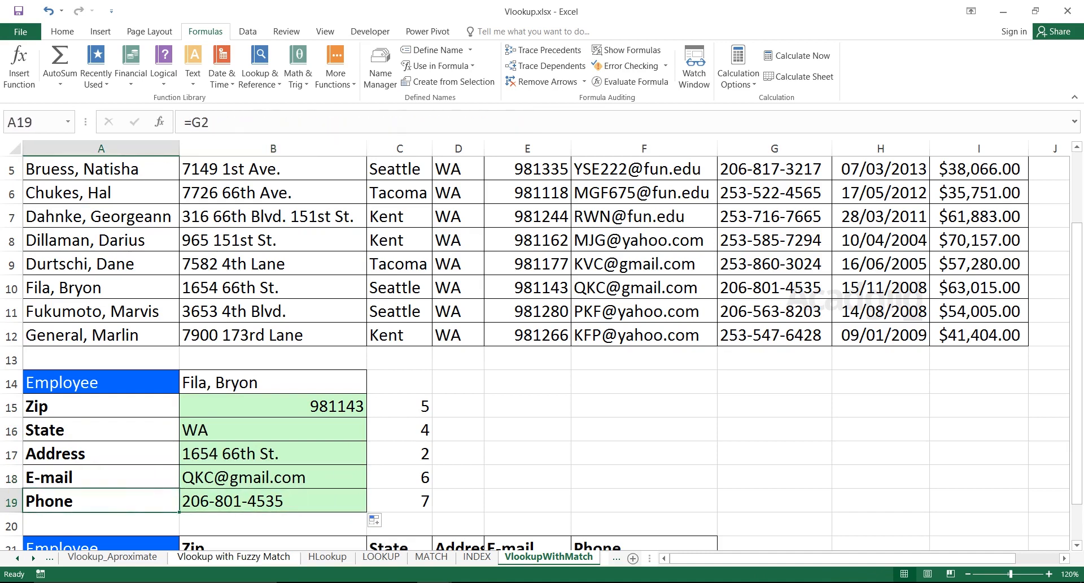
click(273, 406)
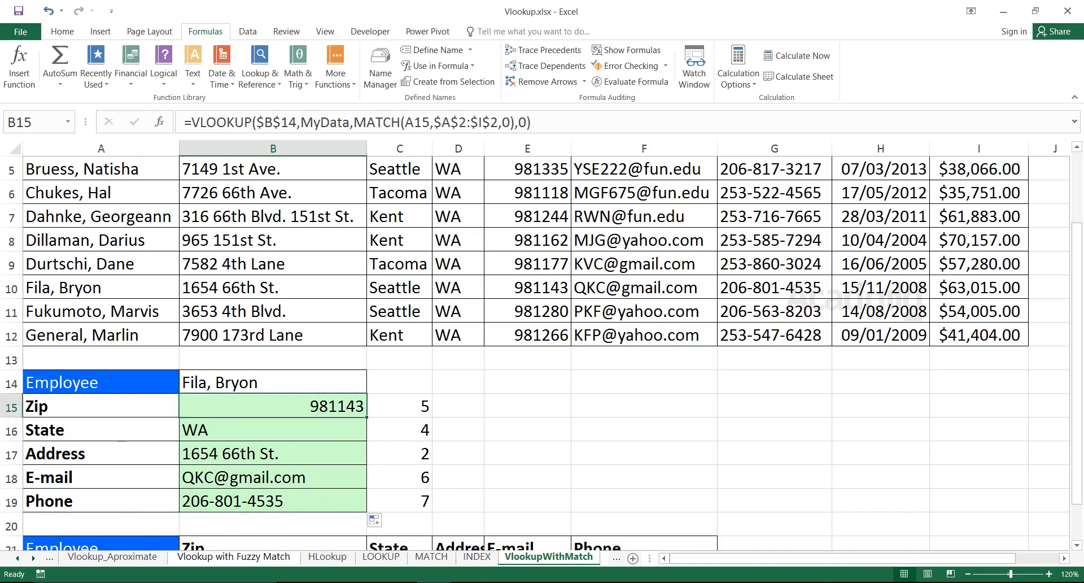
key(Down)
key(Down)
key(Down)
key(Down)
key(Down)
key(Down)
key(Down)
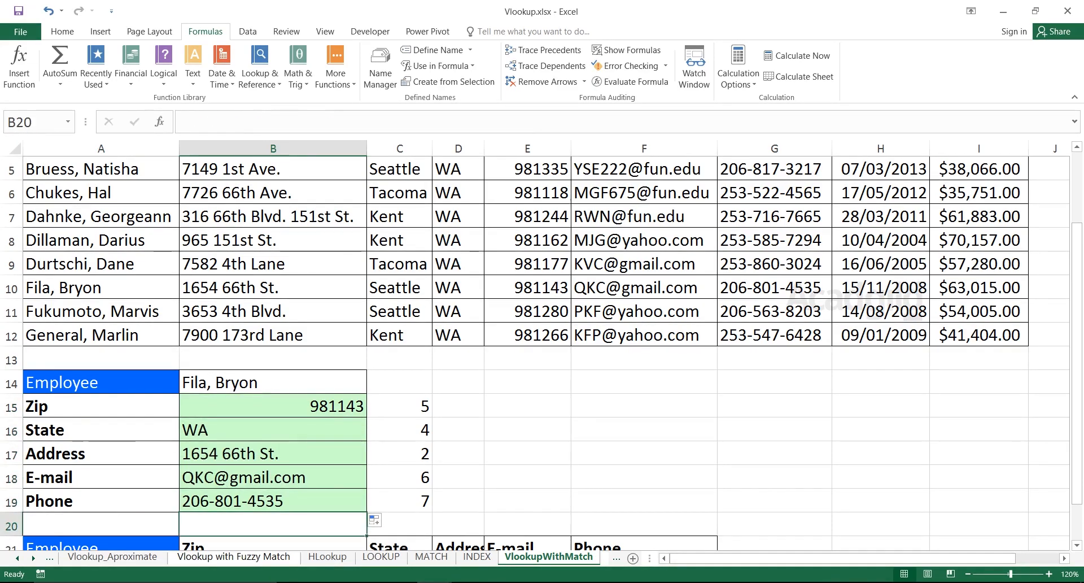
key(Down)
key(Down)
key(Up)
key(Up)
Clear the Zip to Phone result cells B22:F22 in the horizontal employee table.
drag(399, 288, 399, 406)
drag(273, 477, 677, 477)
key(Delete)
Start a MATCH formula in B24 with the Zip header in B21 as the lookup value.
key(Down)
key(Down)
key(Down)
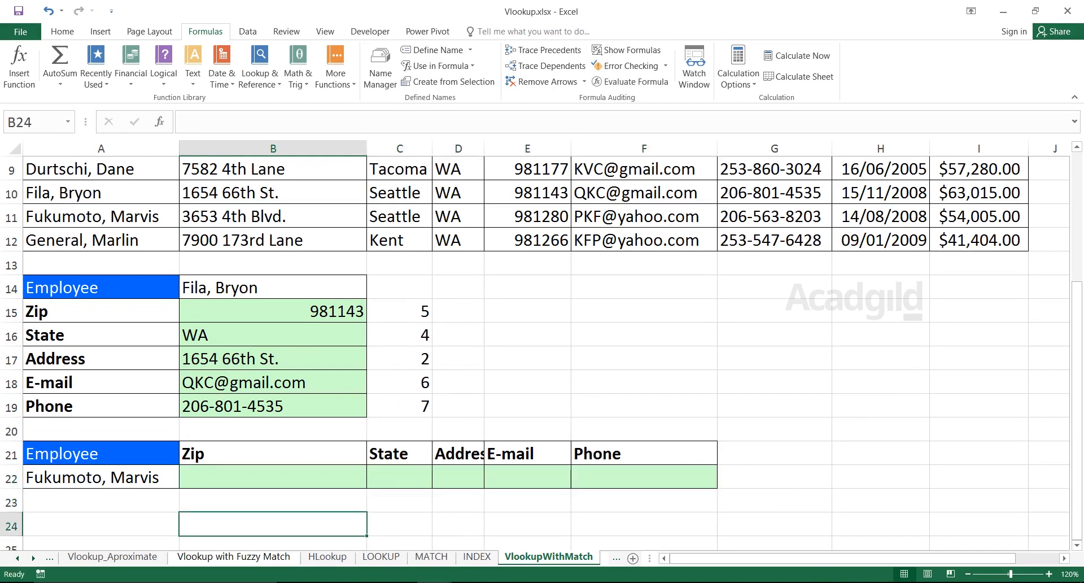
key(Up)
key(Up)
key(Down)
text(=Match)
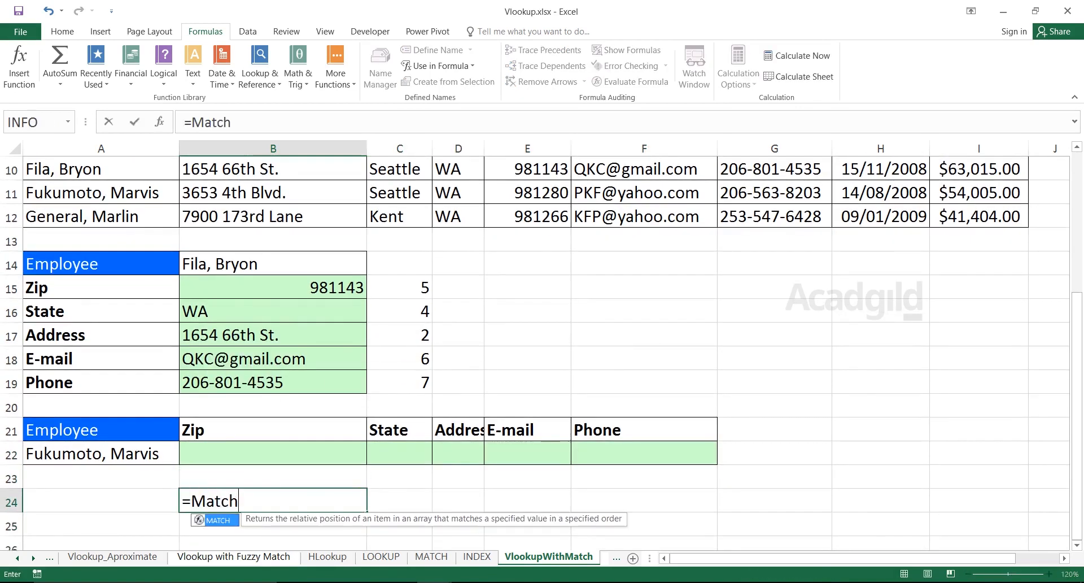
key(Tab)
click(273, 430)
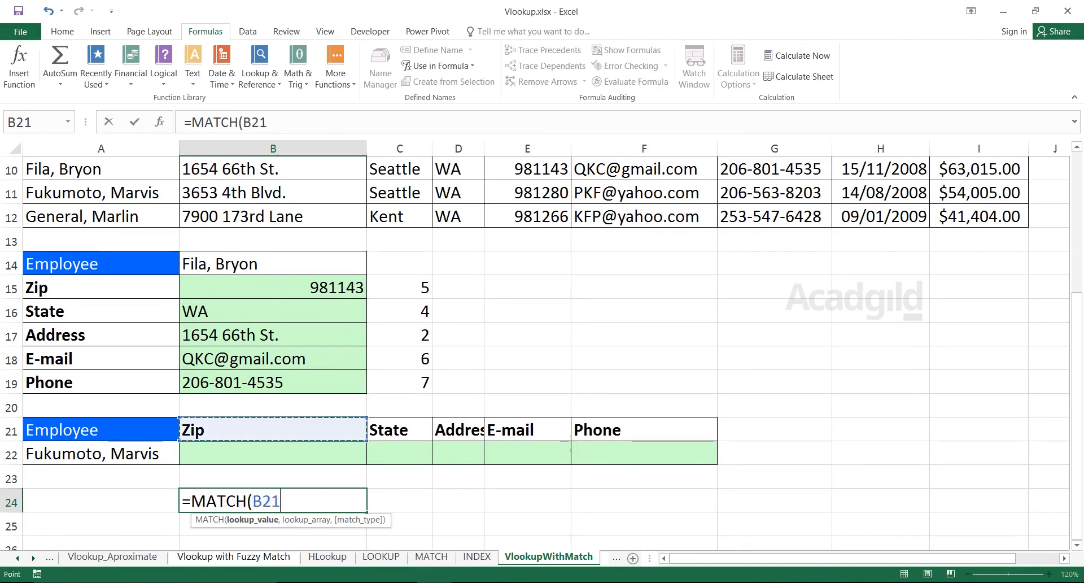
text(,)
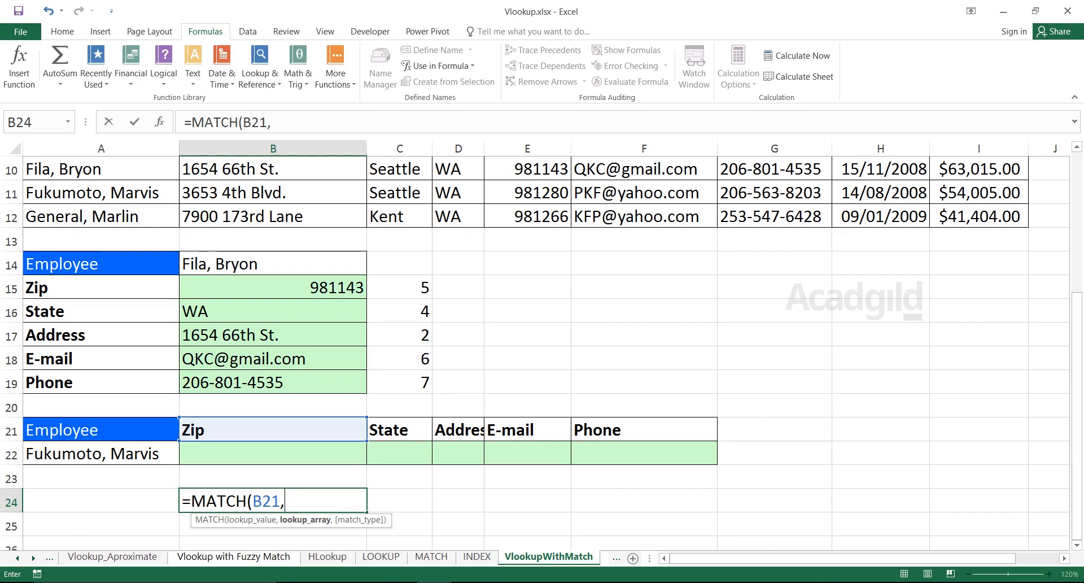
Complete the B24 formula with the absolute header range $A$2:$I$2 and match type 0, and fill it across to F24.
scroll(542, 350, up, 3)
drag(56, 193, 978, 193)
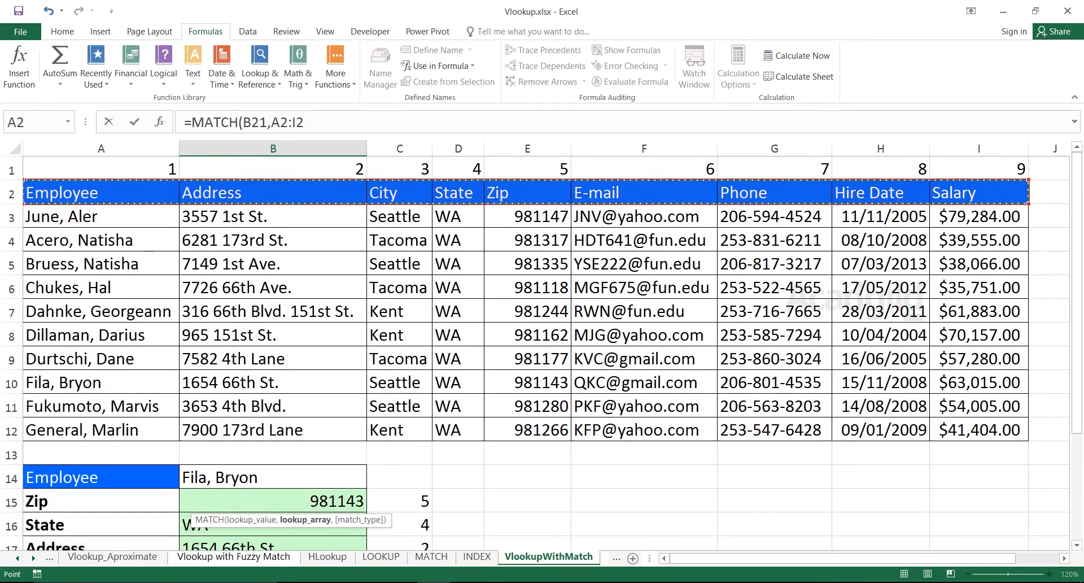
key(F4)
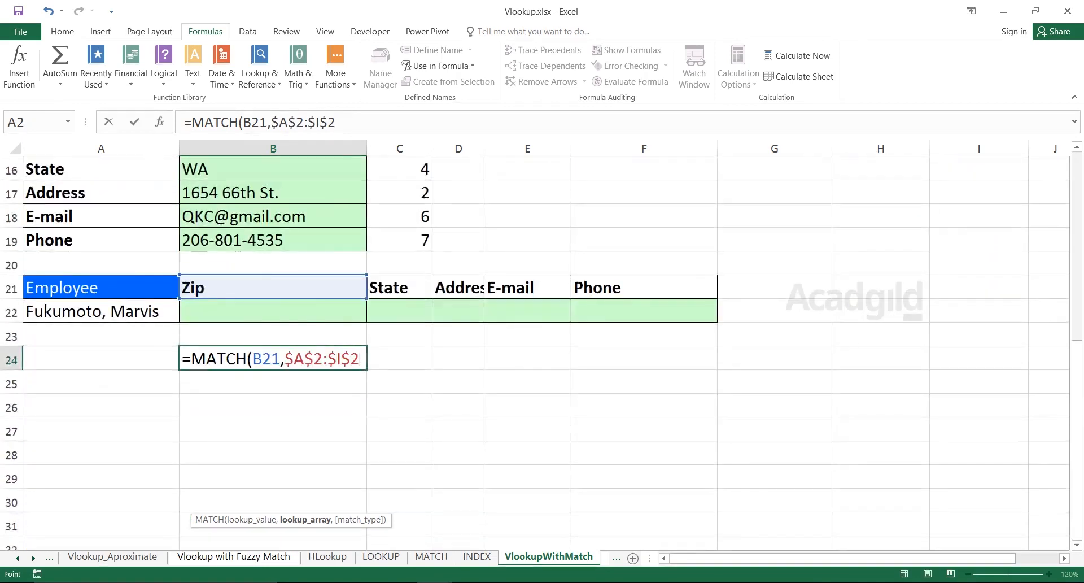
text(,0))
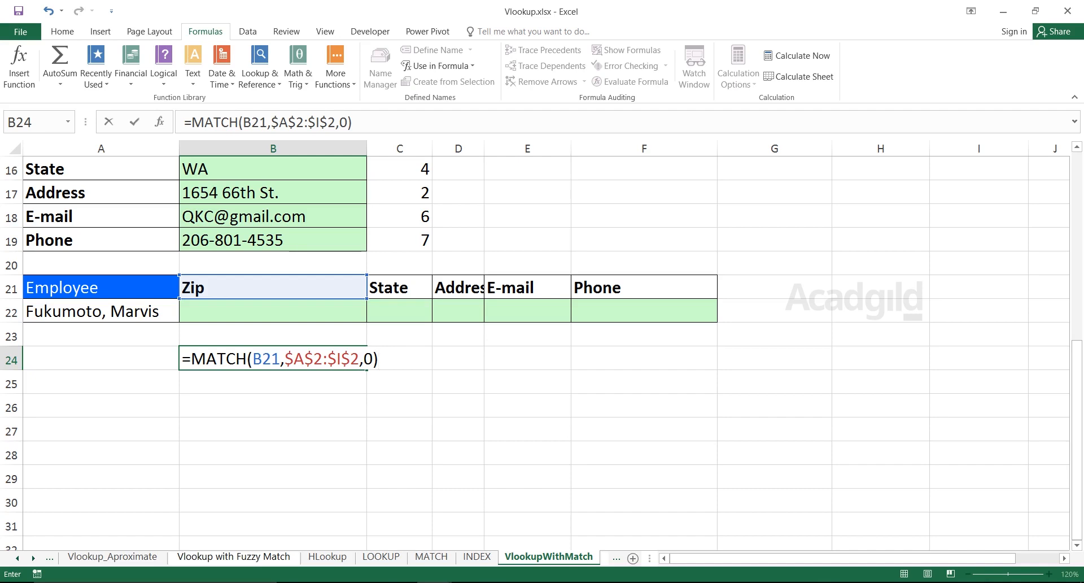
key(Return)
key(Up)
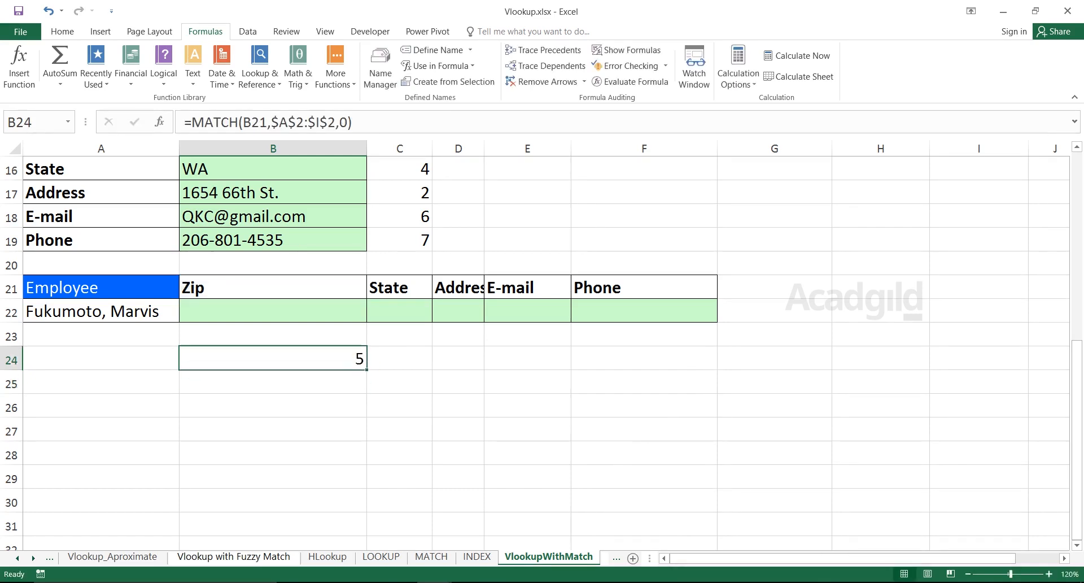
drag(366, 370, 715, 364)
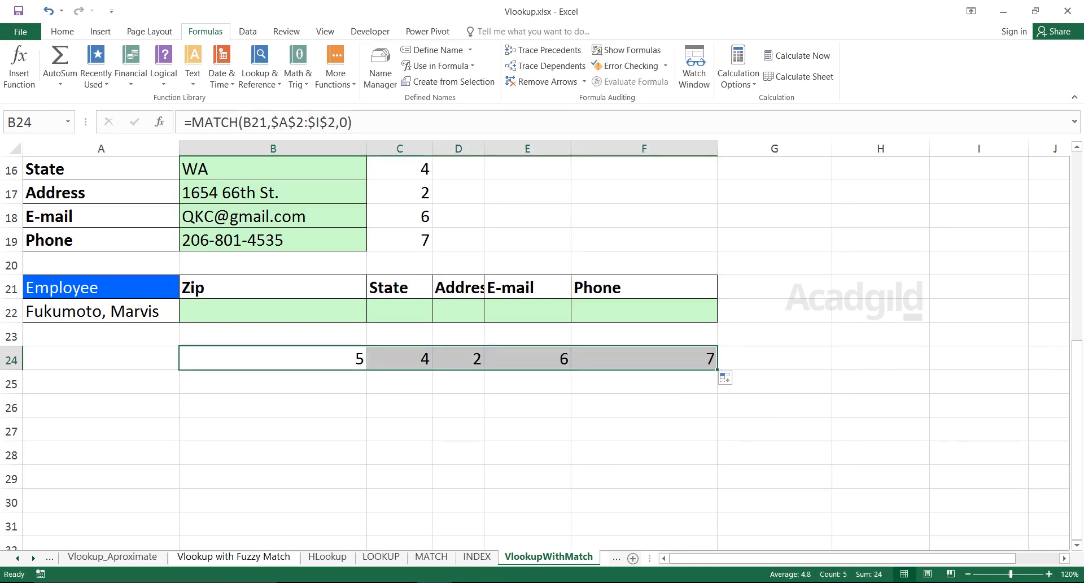
Start a VLOOKUP formula in B22 with B21 as the lookup value and MyData as the table array.
click(272, 311)
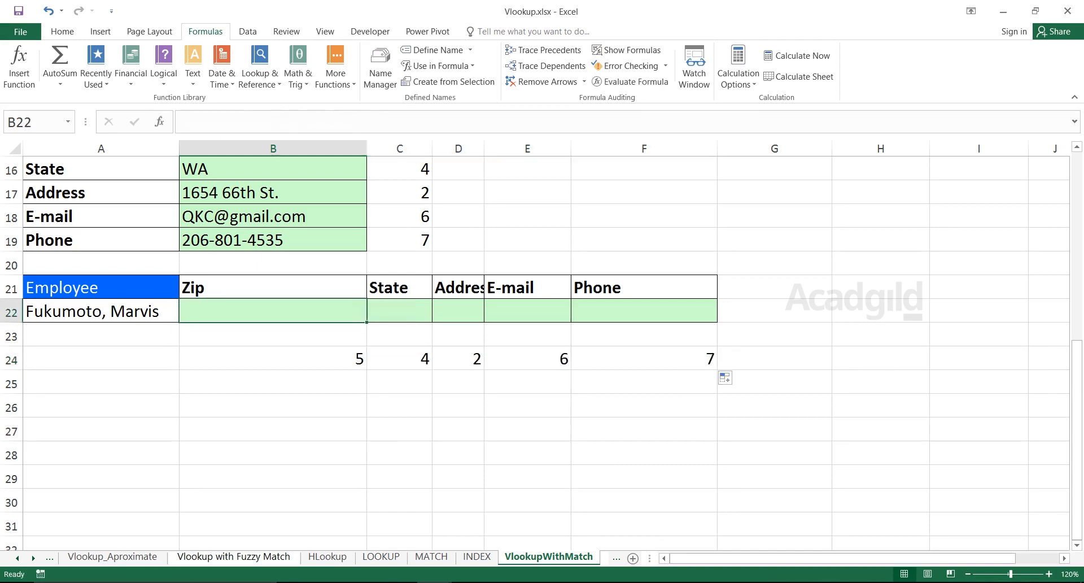
text(=)
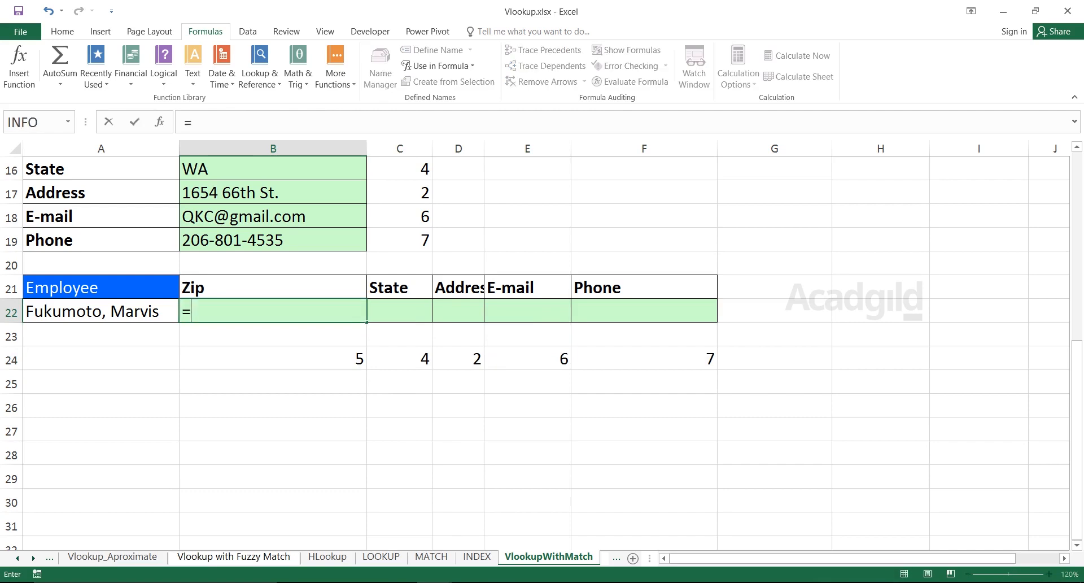
text(Vlook)
key(Tab)
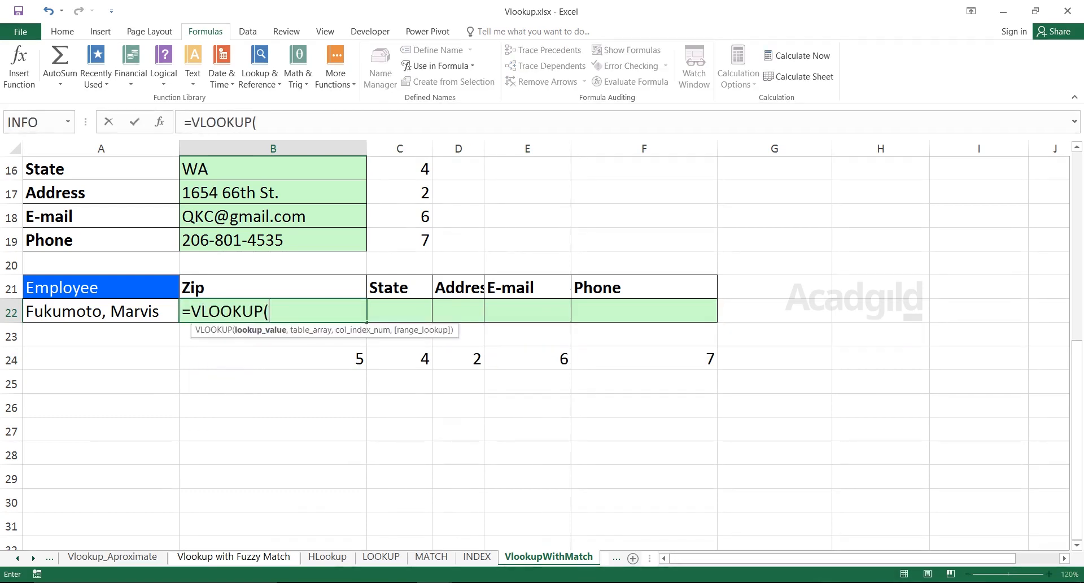
key(Up)
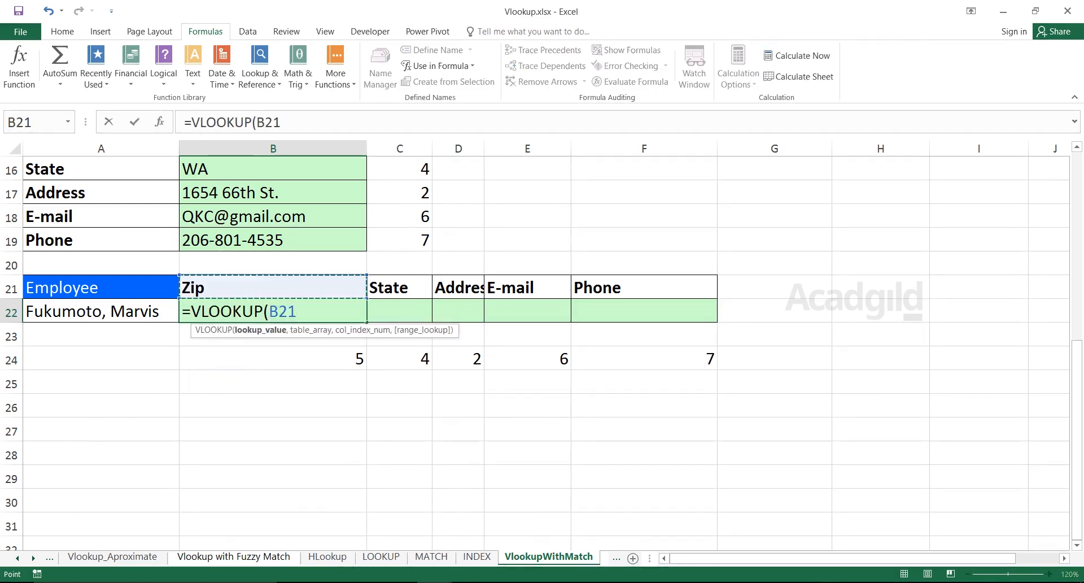
text(,)
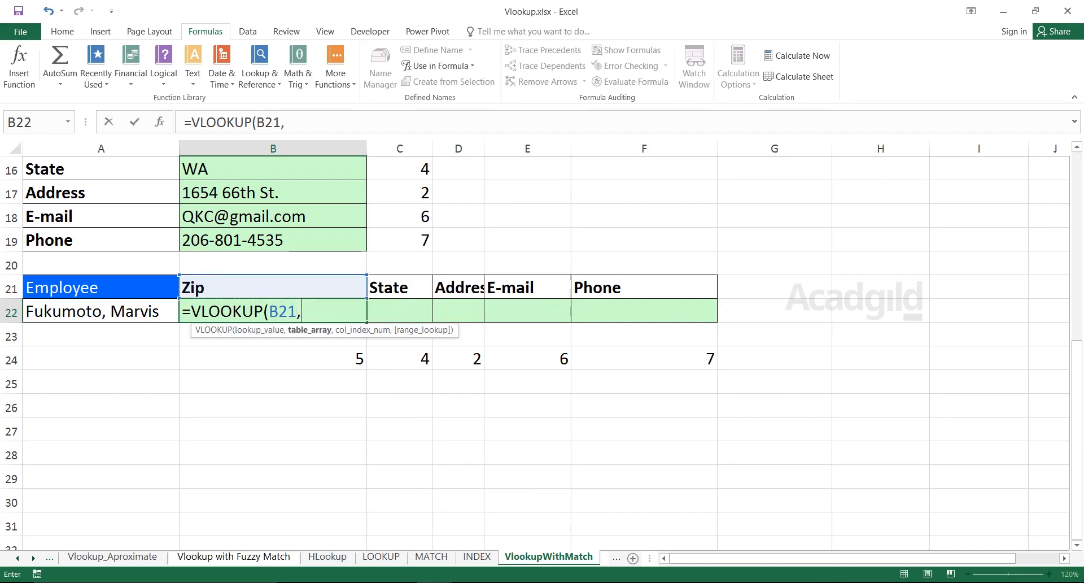
text(MyData)
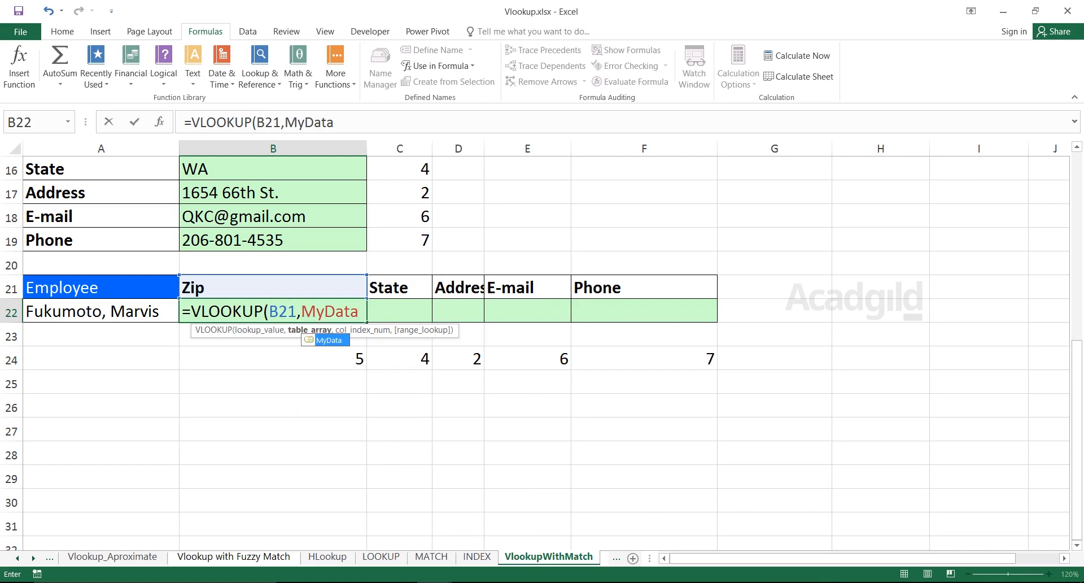
text(,)
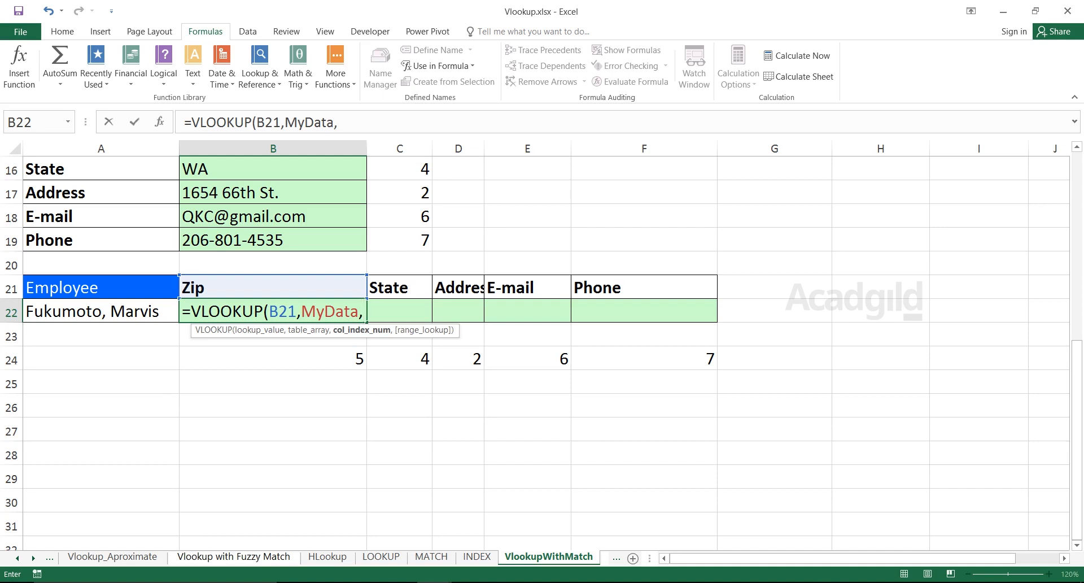
Nest a MATCH function as the column index in the B22 VLOOKUP, with lookup value B21 and absolute header range $A$2:$I$2.
text(matc)
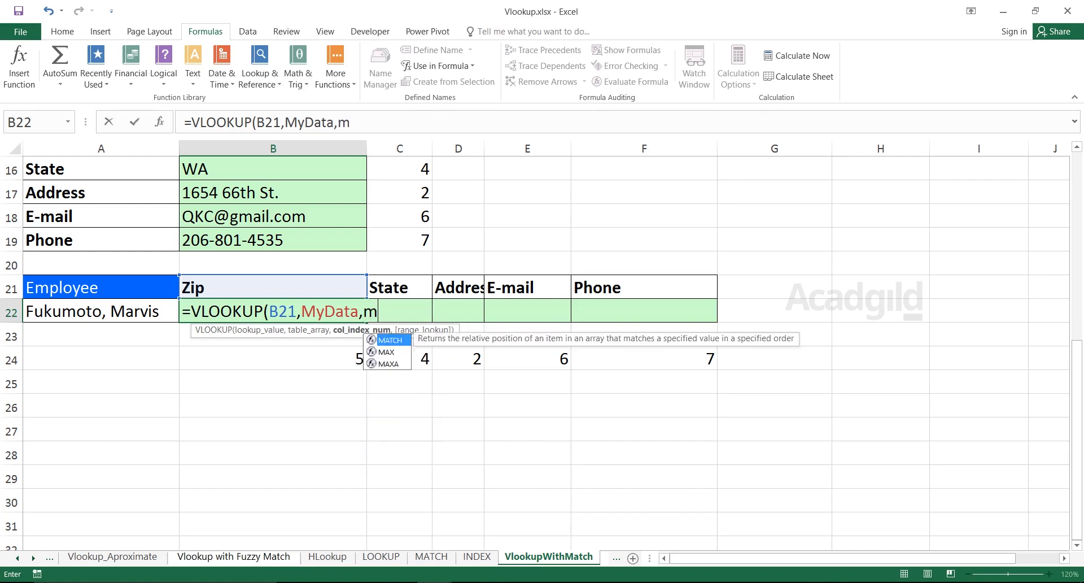
key(Tab)
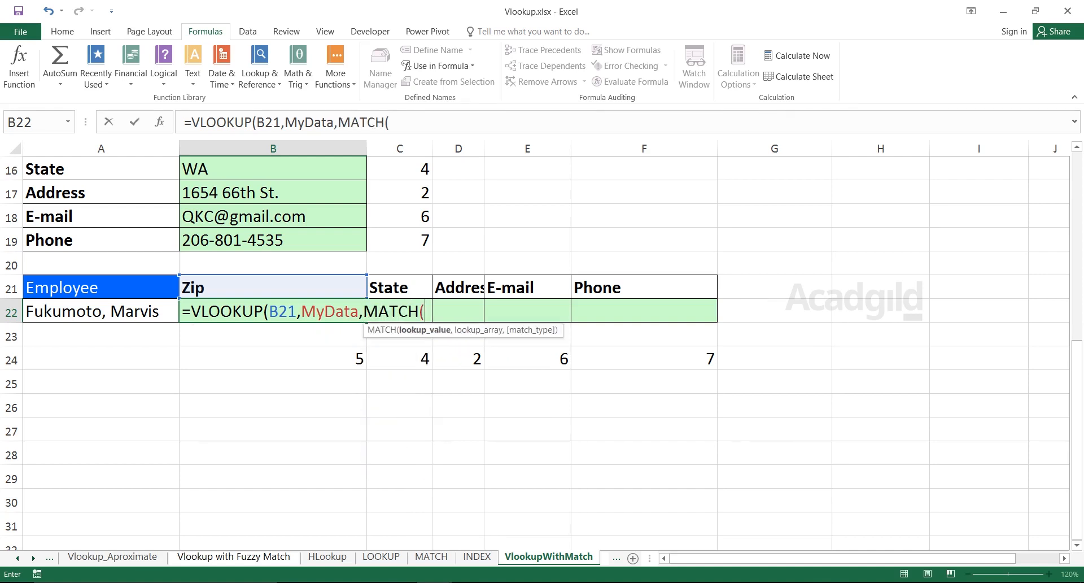
key(Up)
text(,)
drag(1077, 441, 1077, 252)
drag(102, 193, 960, 196)
key(F4)
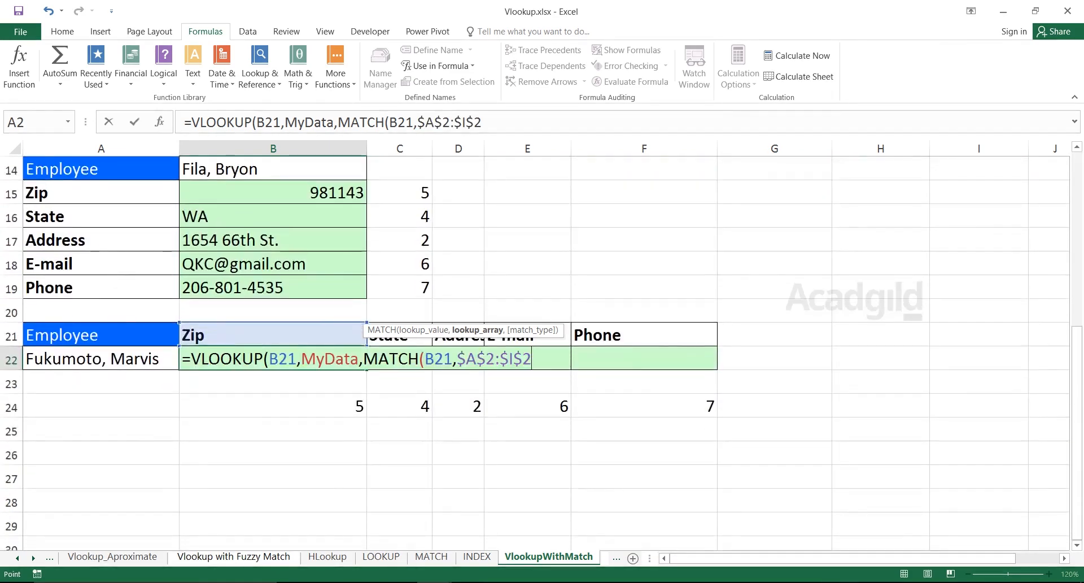
Complete the B22 formula with match type 0 for MATCH and range lookup 0 for VLOOKUP.
text(,0))
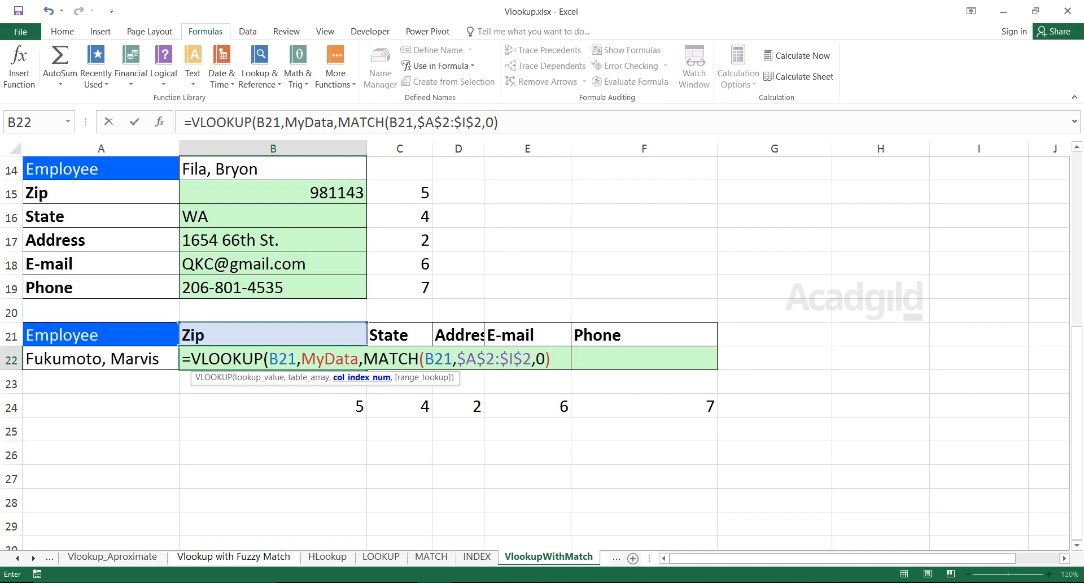
text(,0))
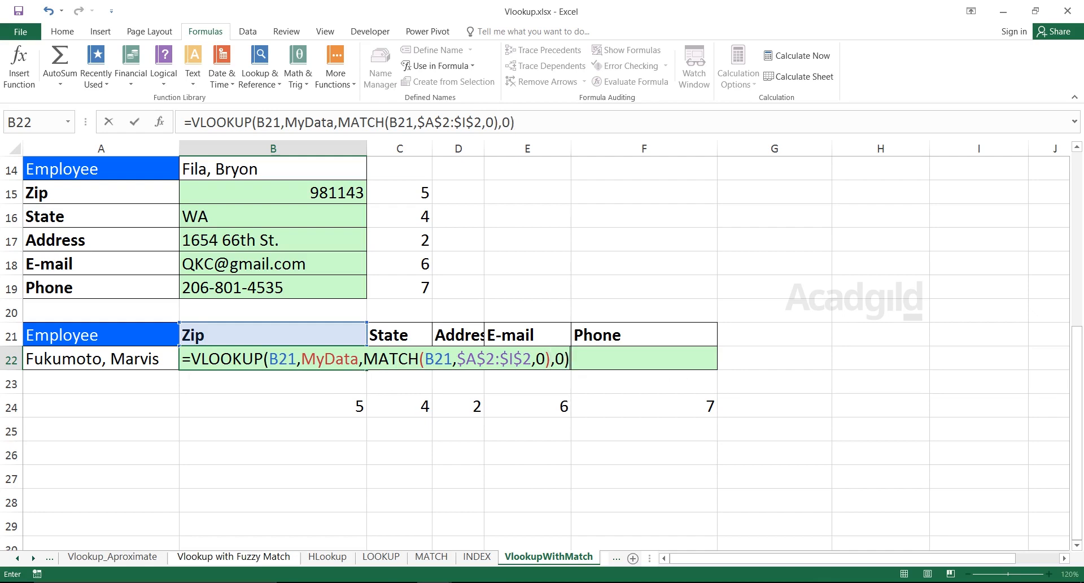
drag(364, 359, 551, 359)
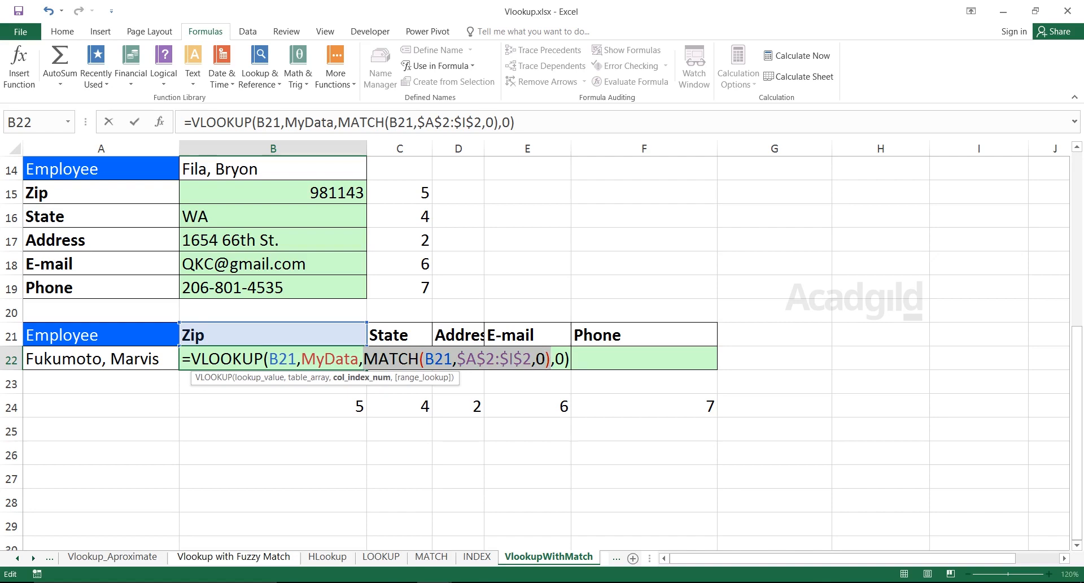
key(Return)
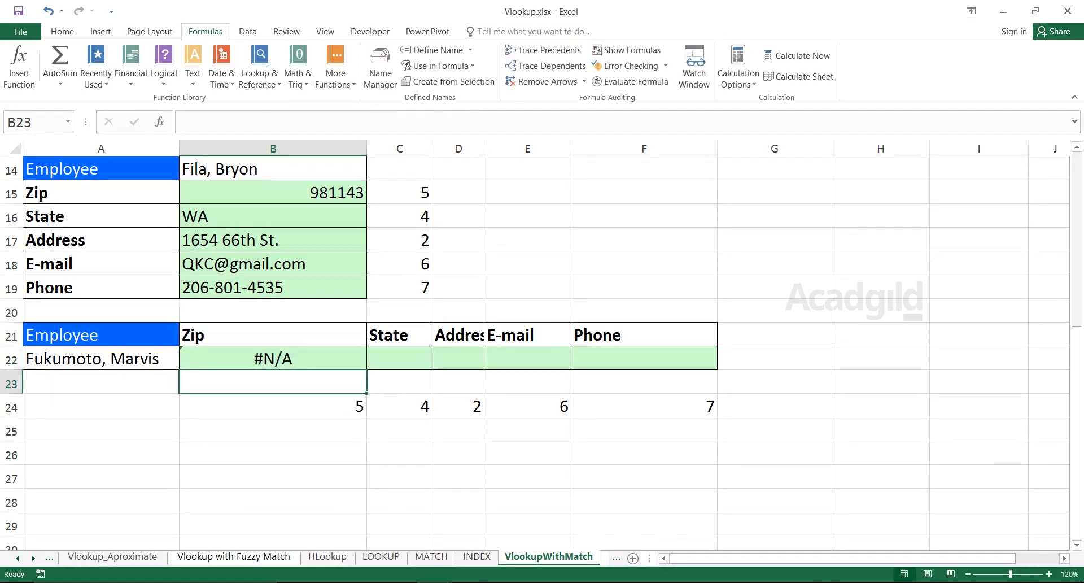
Replace the VLOOKUP lookup value in B22 with the employee cell A22 and fill the formula across to F22.
click(272, 358)
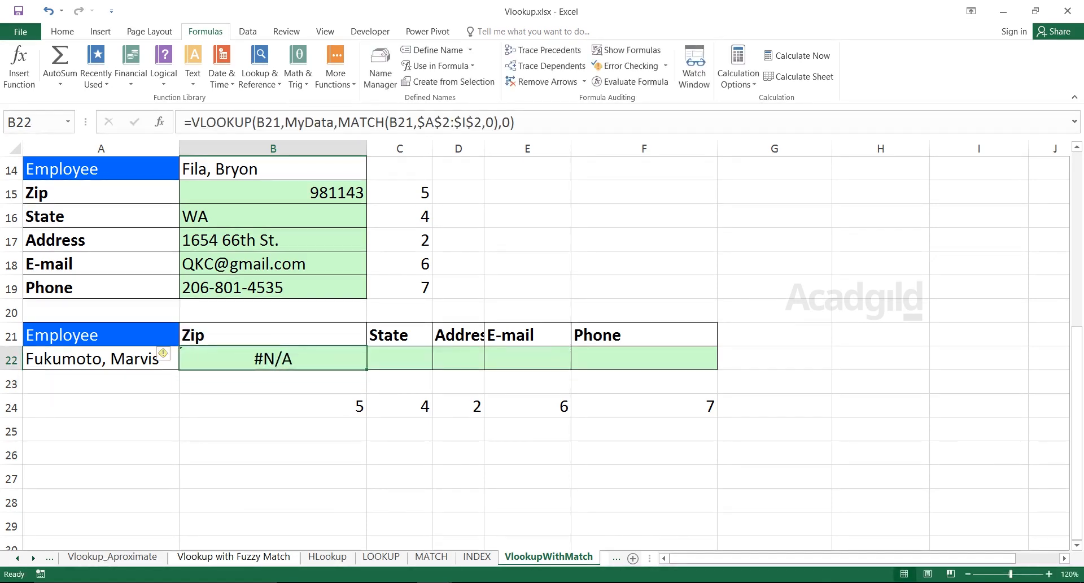
double_click(254, 359)
drag(296, 359, 269, 359)
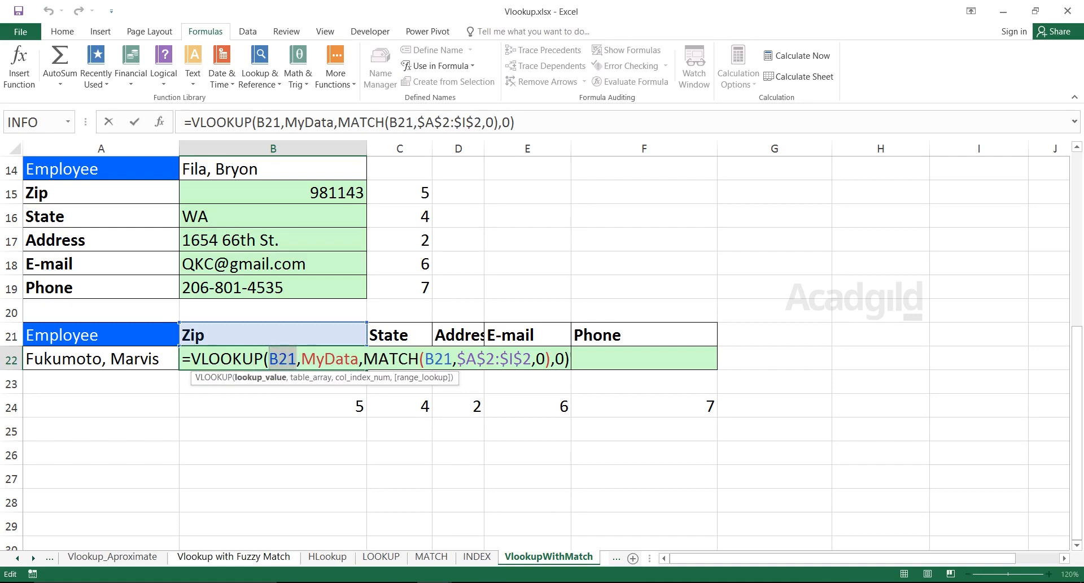
key(Delete)
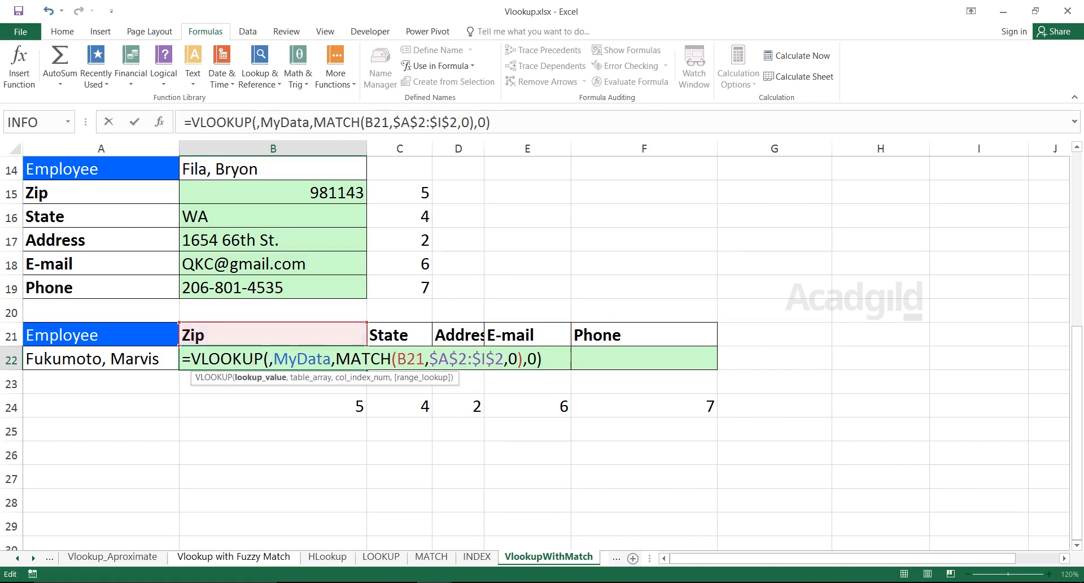
click(101, 358)
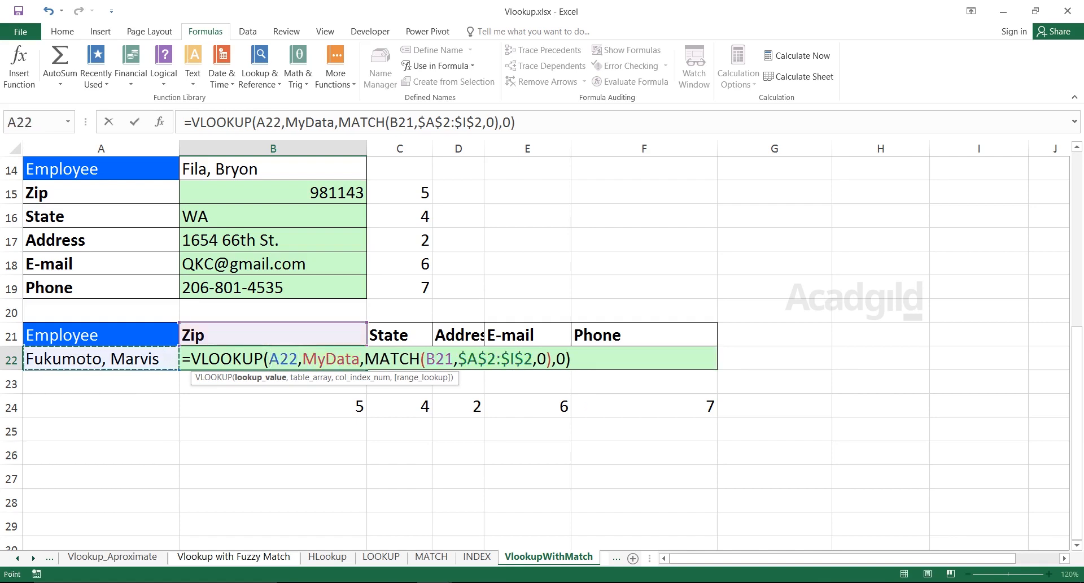
key(Return)
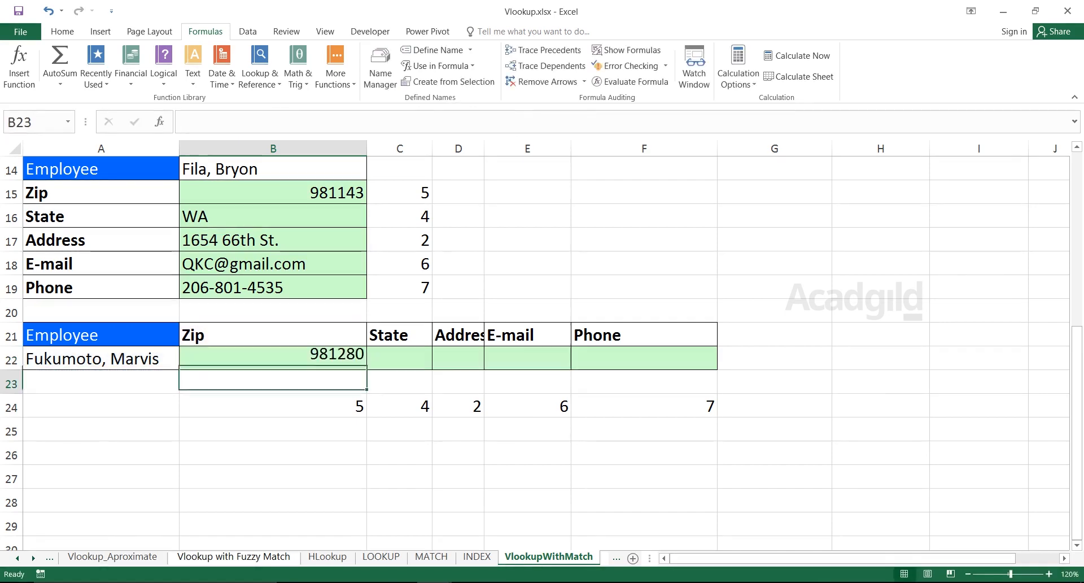
key(Up)
drag(367, 370, 713, 362)
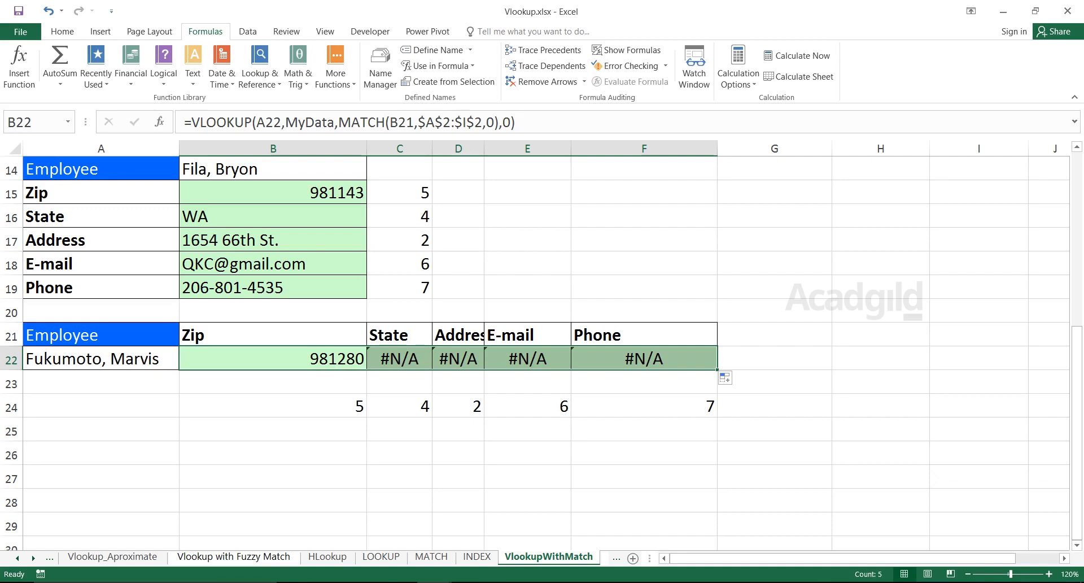
Examine the lookup value reference in the copied formulas in C22, D22 and E22.
click(397, 359)
double_click(396, 358)
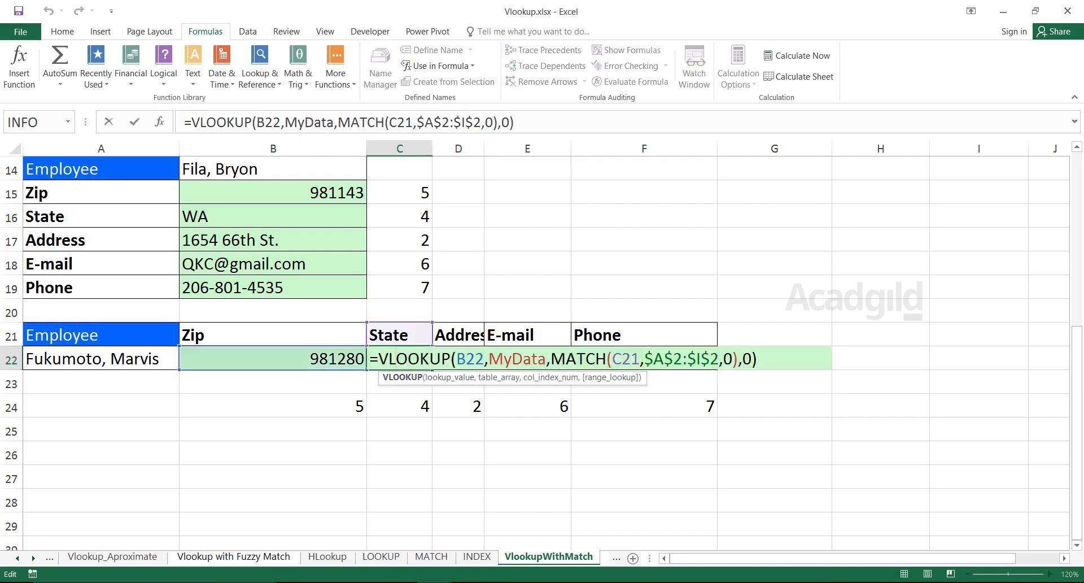
drag(456, 358, 484, 359)
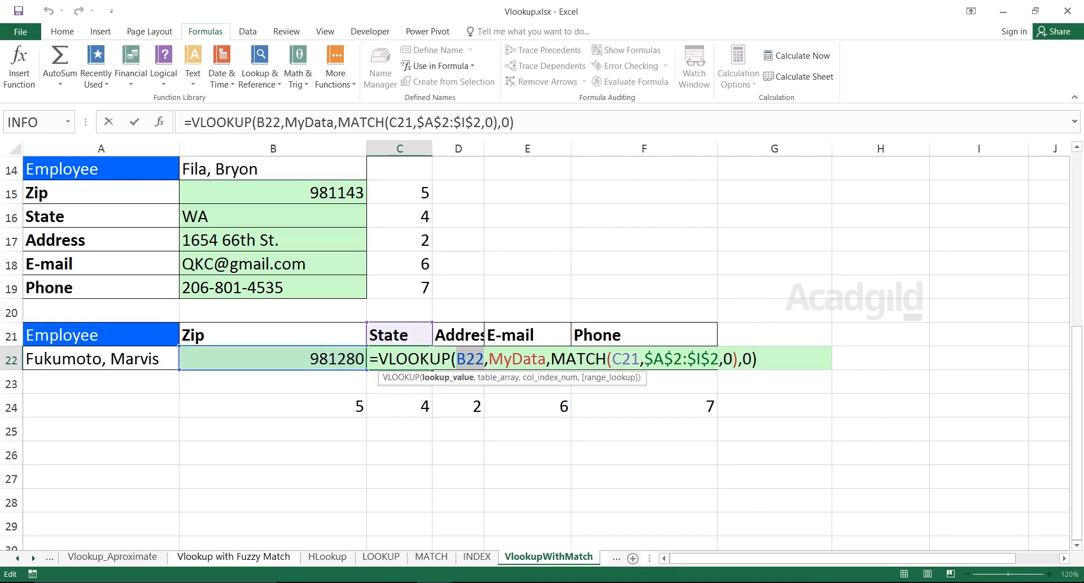
key(Return)
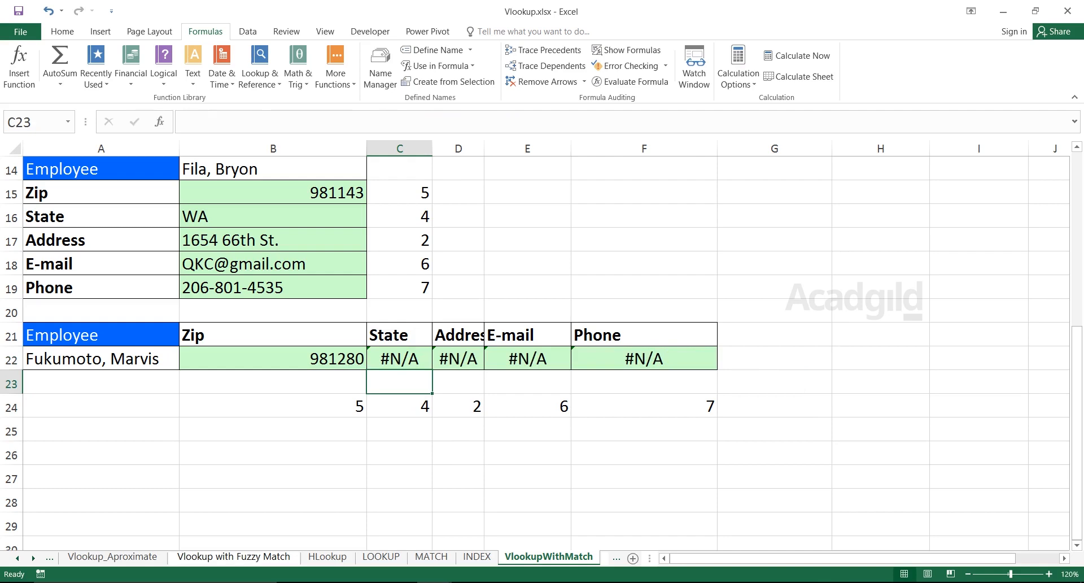
double_click(473, 359)
drag(522, 359, 549, 358)
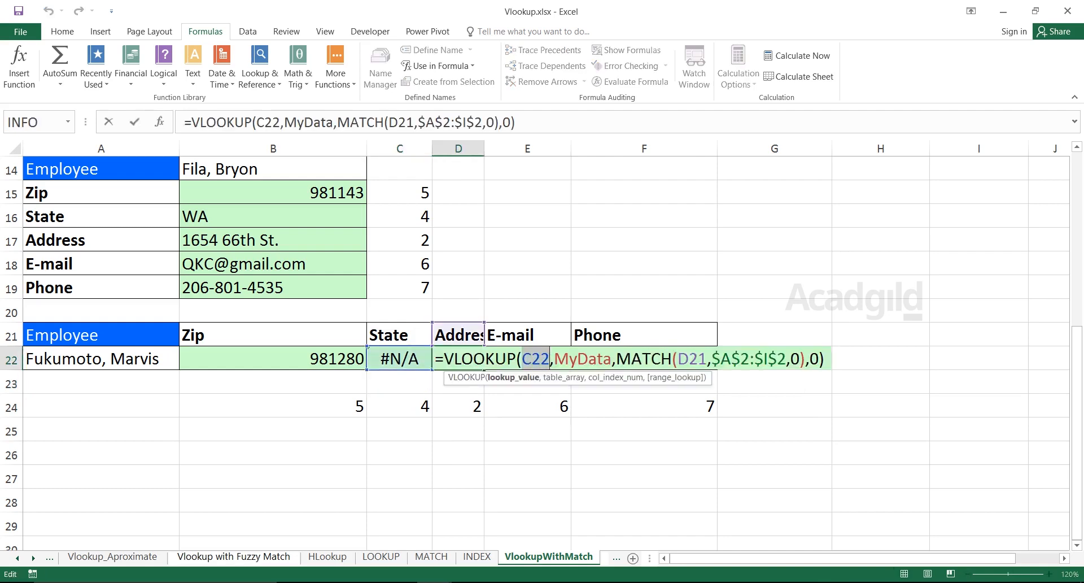
key(Return)
double_click(558, 359)
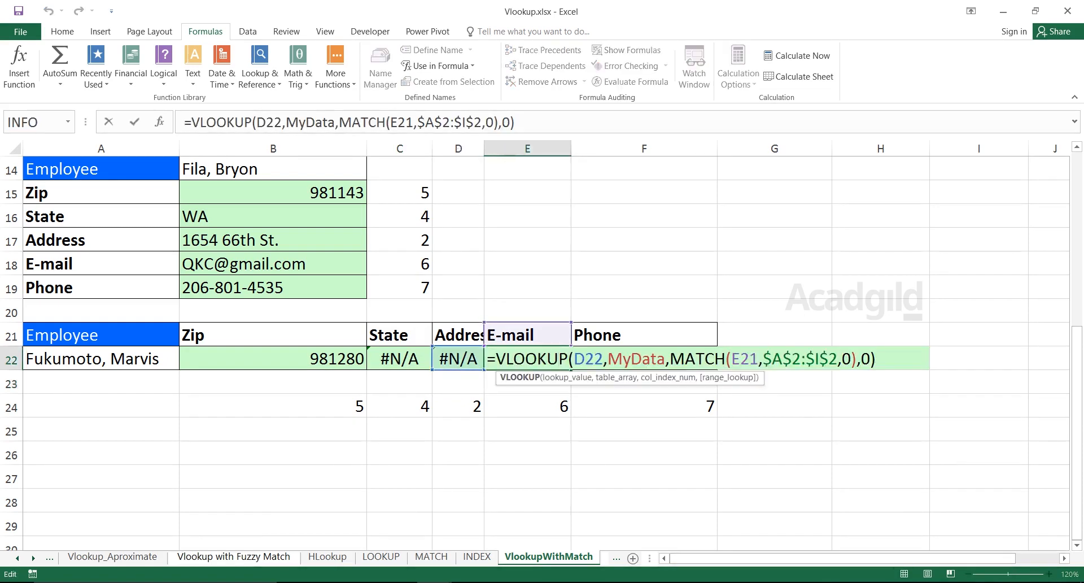
drag(572, 359, 603, 358)
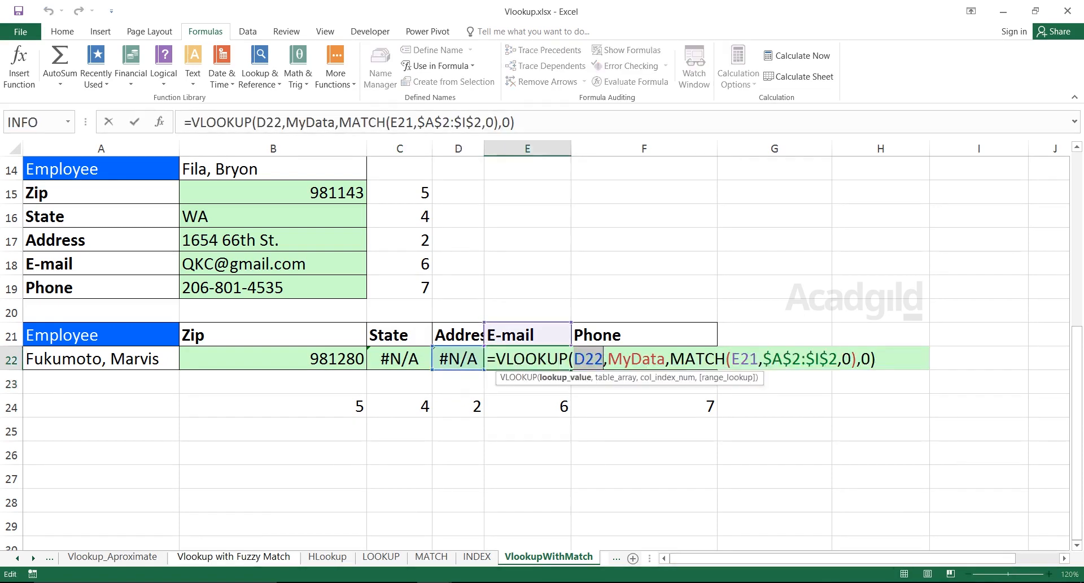
key(Return)
Make the B22 lookup value absolute as $A$22 and fill the corrected formula across to F22.
double_click(288, 358)
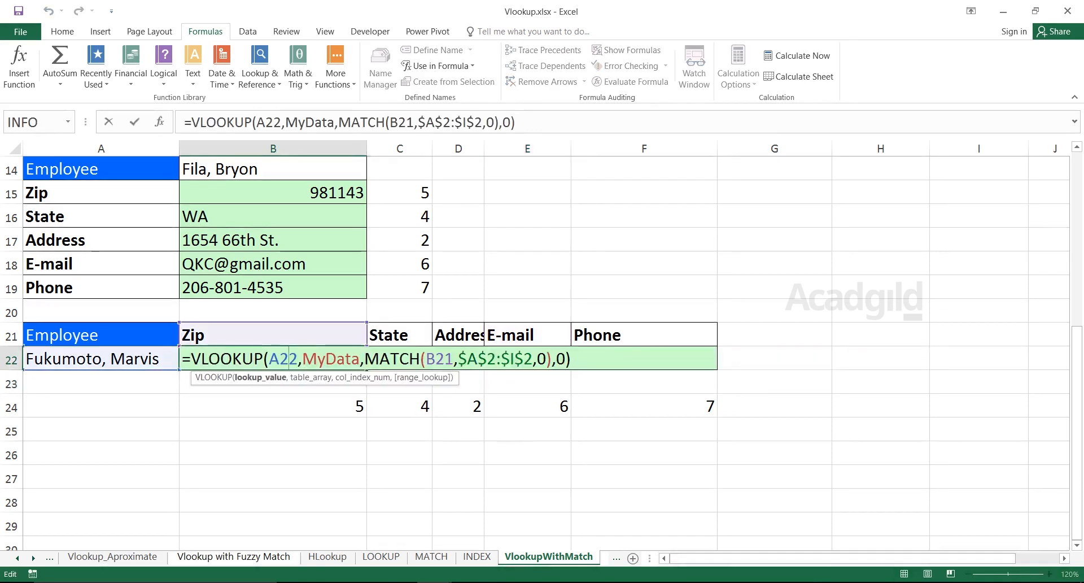
key(F4)
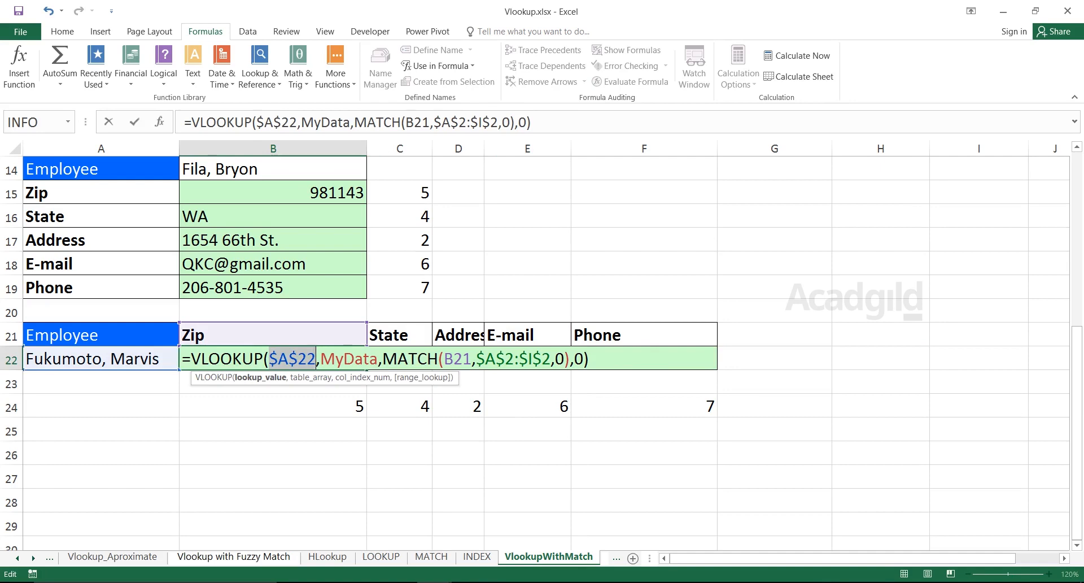
key(Return)
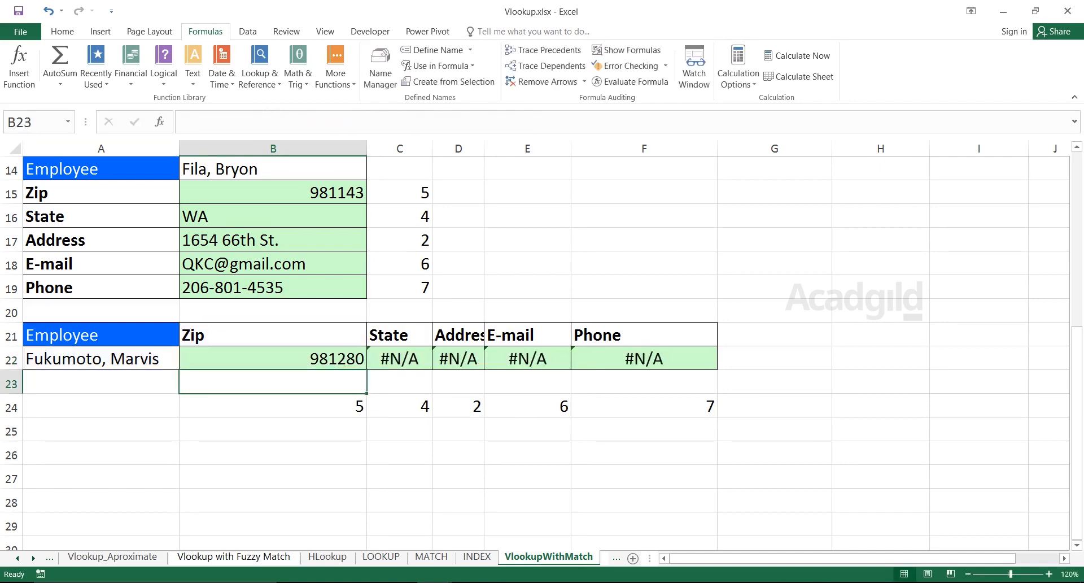
key(Up)
drag(367, 369, 712, 361)
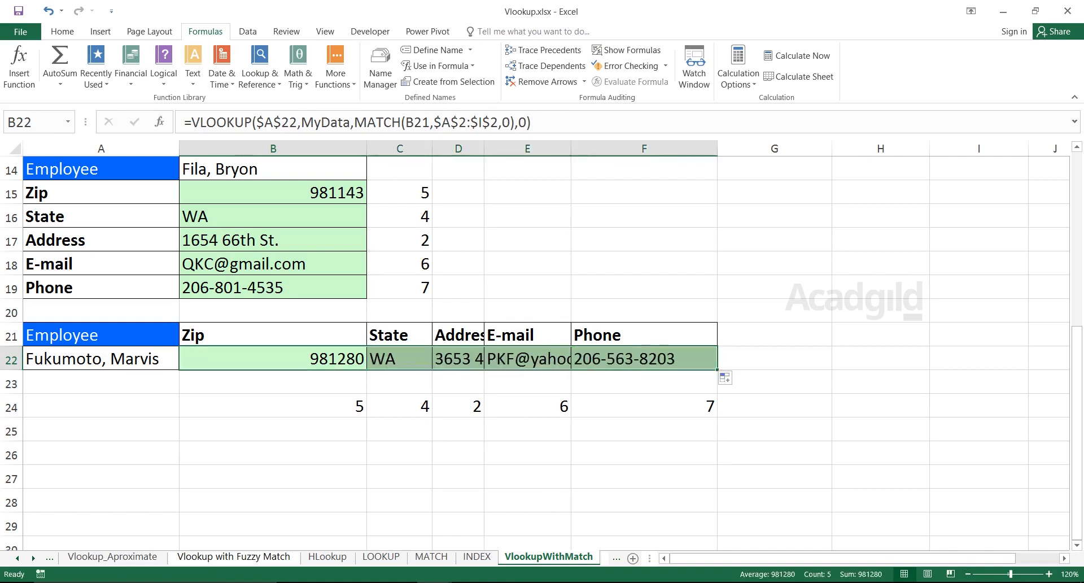
Test the horizontal table by choosing two other employees in A22, and check the results in B22:F22.
click(101, 358)
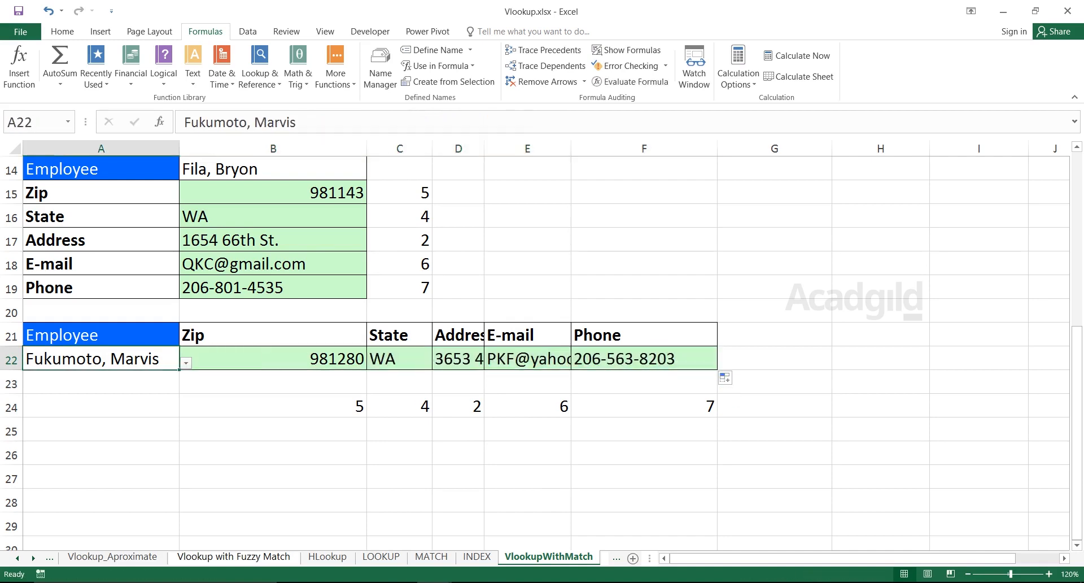
click(187, 363)
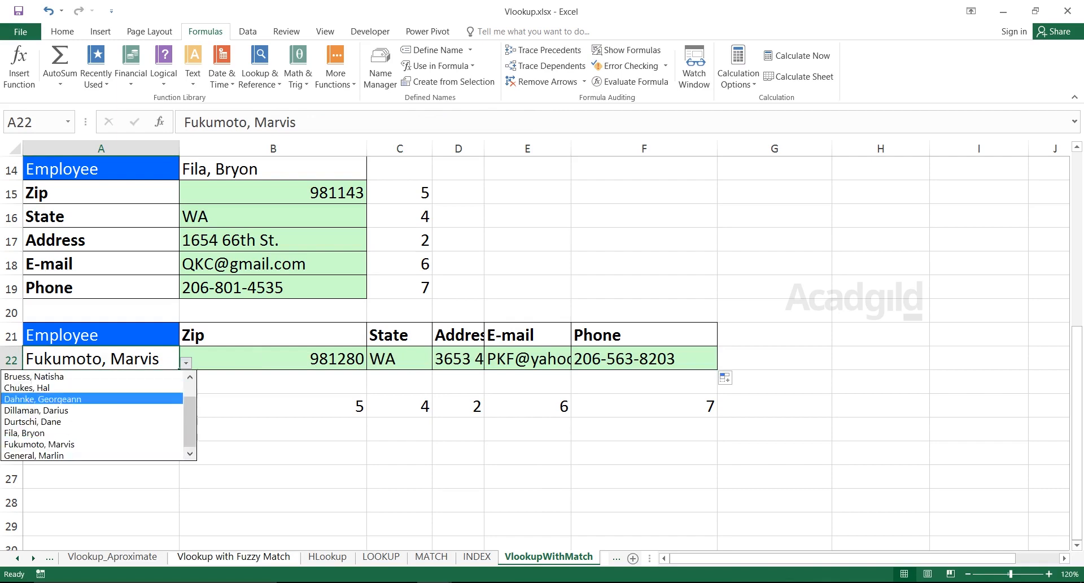
click(102, 387)
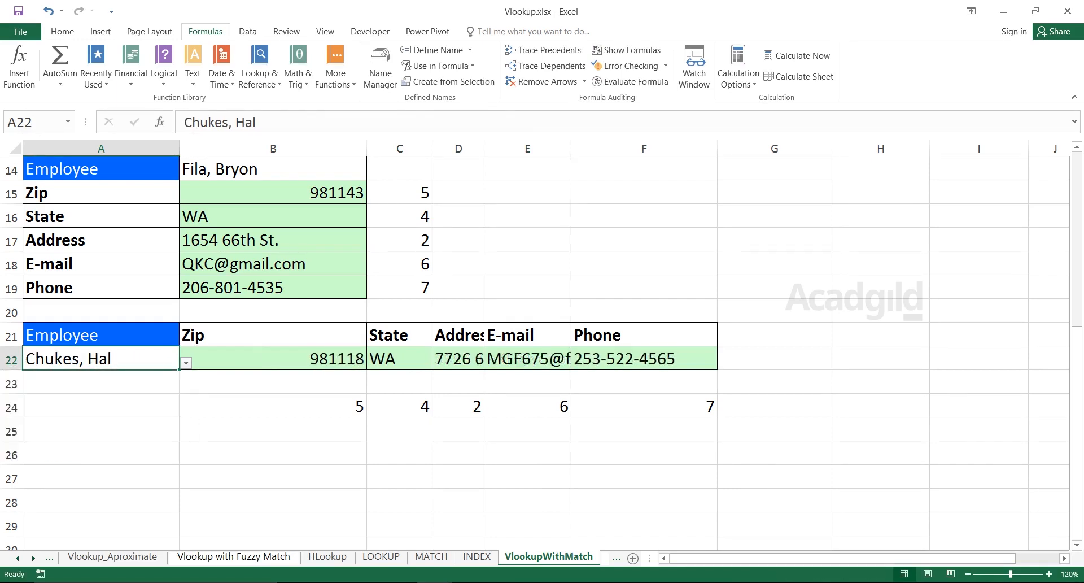
click(187, 363)
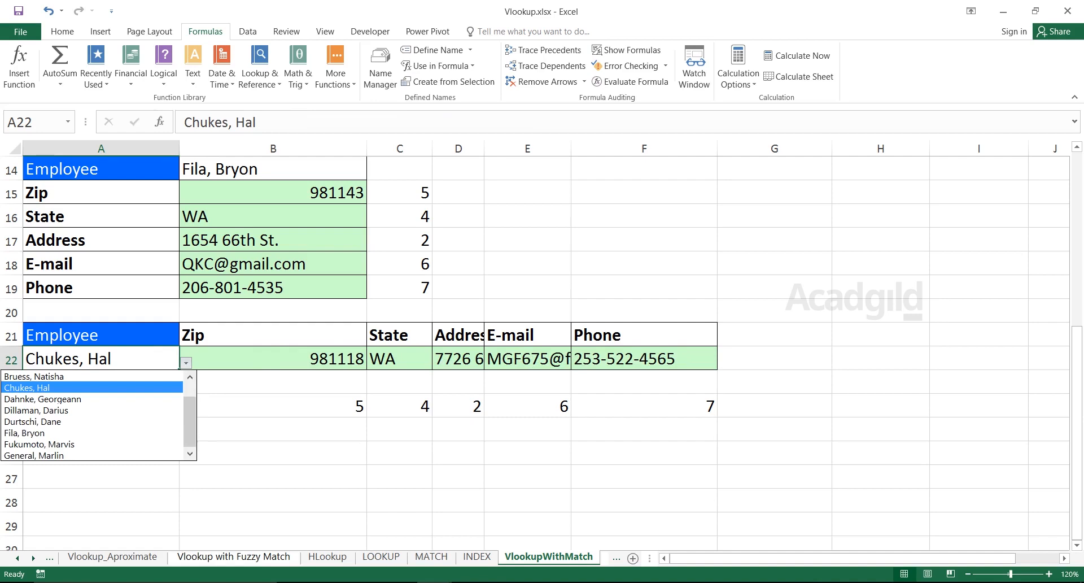
click(85, 432)
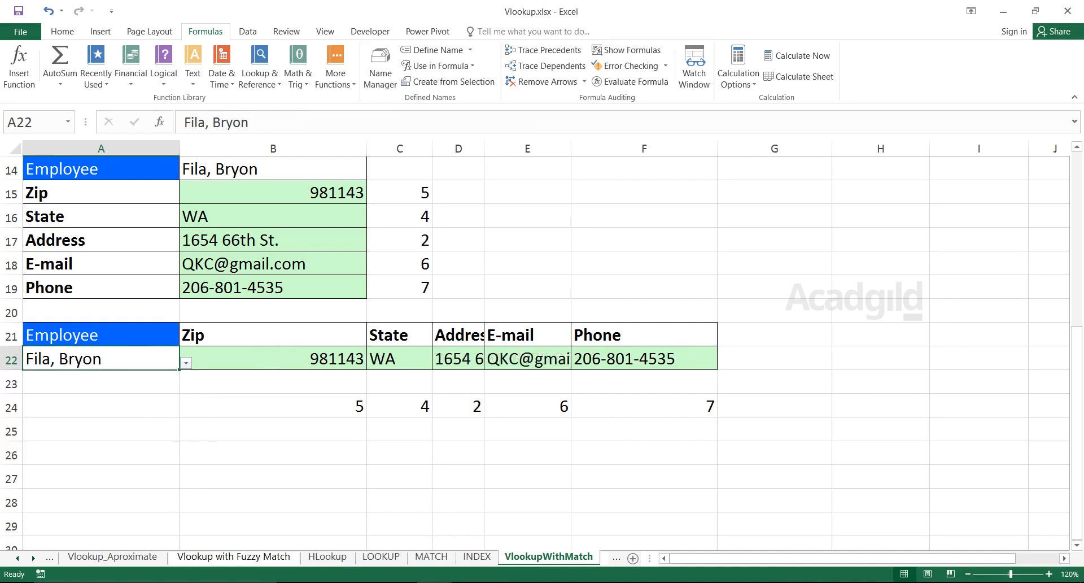
drag(273, 358, 646, 359)
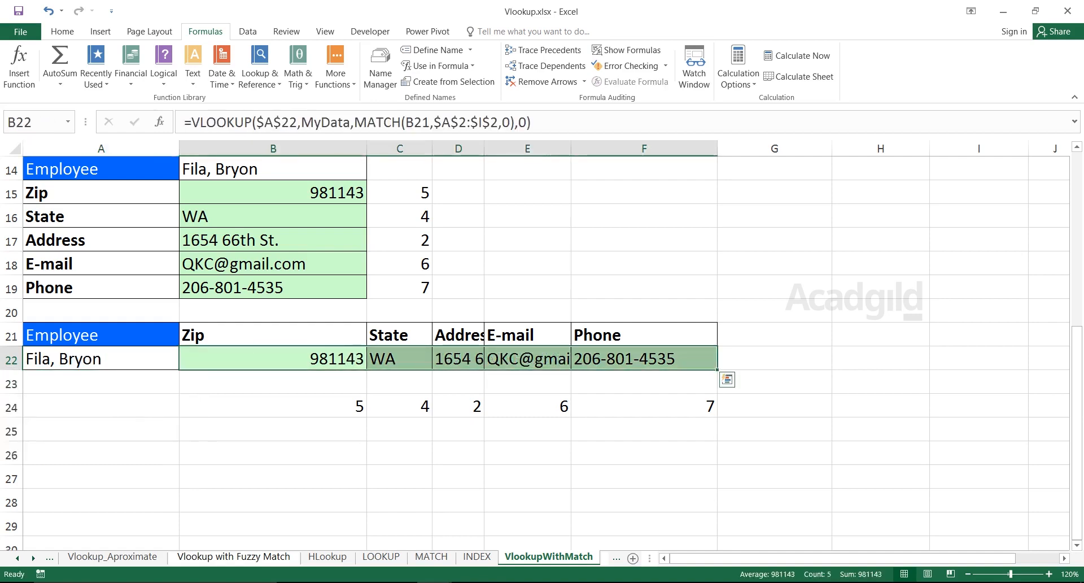
Review the source employee table by selecting A2:I12, and clear the selection.
key(Up)
key(Up)
key(Up)
key(Up)
key(Up)
key(Up)
key(Up)
key(Up)
key(Up)
key(Up)
key(Up)
key(Up)
key(Up)
key(Up)
key(Up)
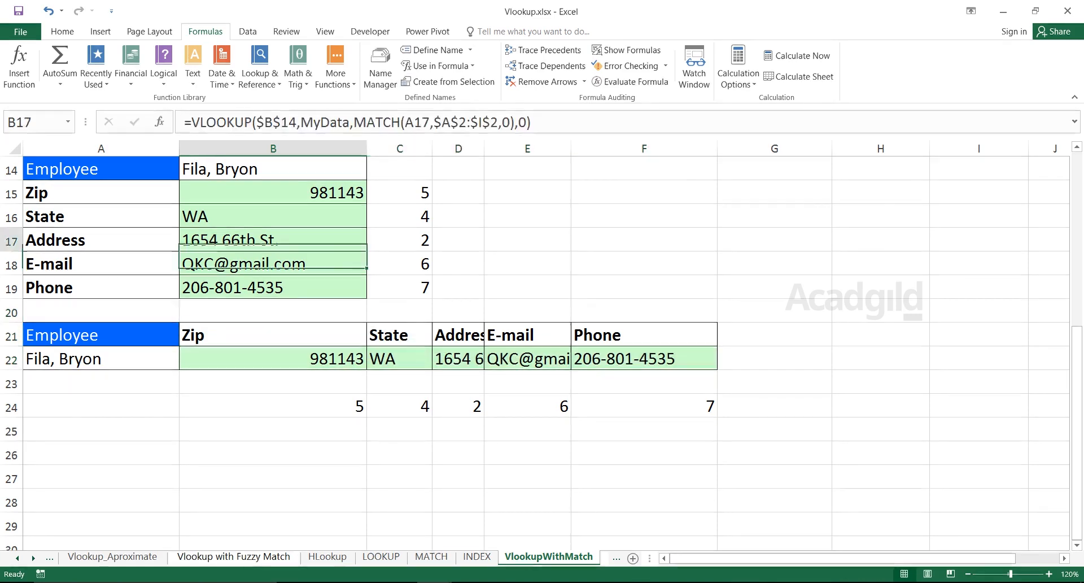
key(Up)
key(Up)
key(Up)
key(Up)
key(Up)
key(Up)
key(Down)
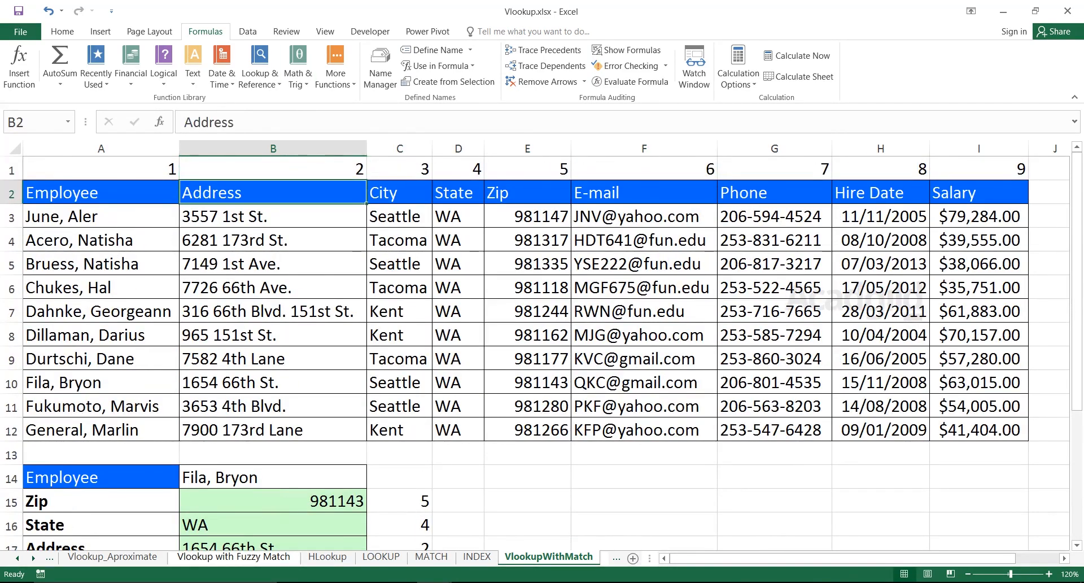
key(Left)
key(shift+Right)
key(shift+Right)
key(shift+Down)
key(shift+Down)
key(shift+Down)
key(shift+Down)
key(shift+Down)
key(shift+Down)
key(shift+Down)
key(shift+Down)
key(shift+Right)
key(shift+Right)
key(shift+Right)
key(shift+Down)
key(shift+Down)
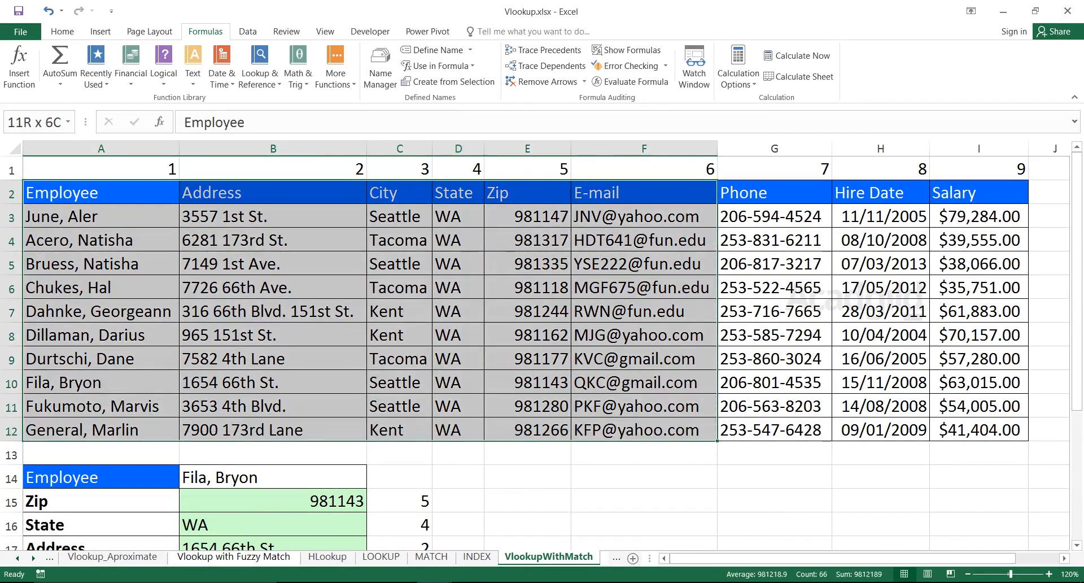
key(shift+Right)
key(shift+Right)
key(shift+Right)
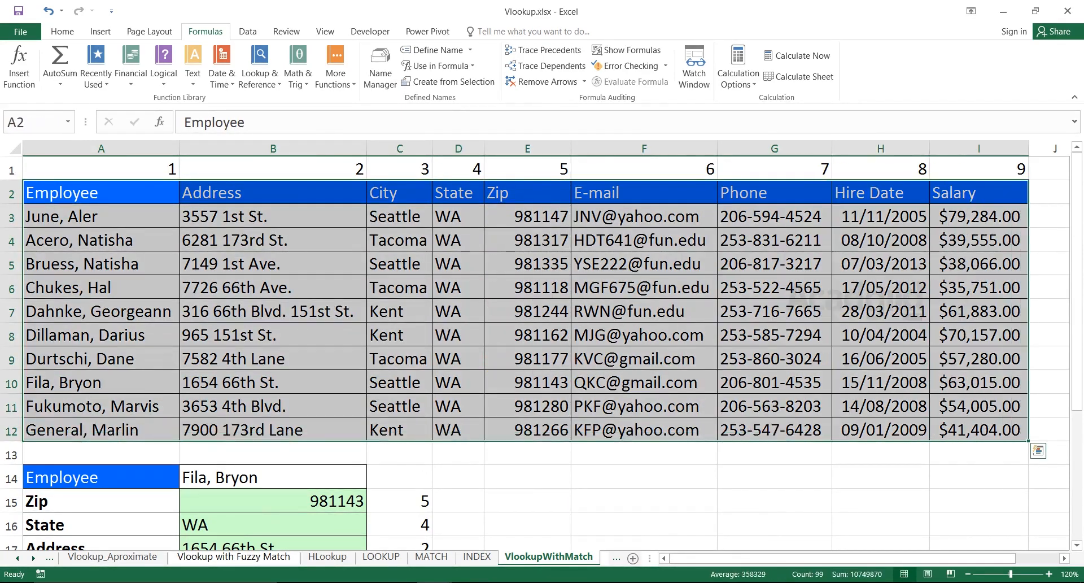
drag(273, 192, 644, 427)
click(644, 311)
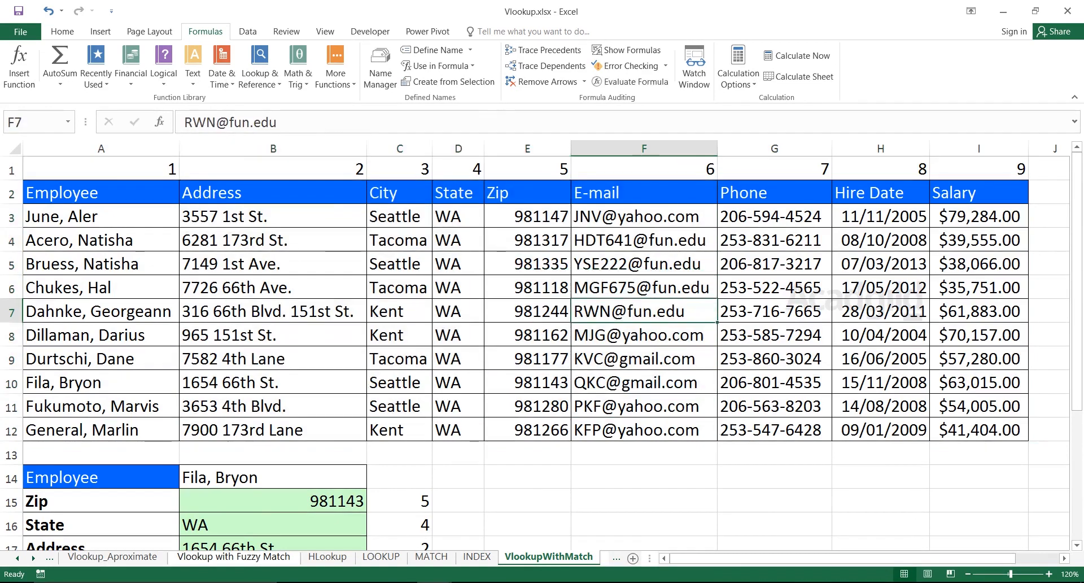